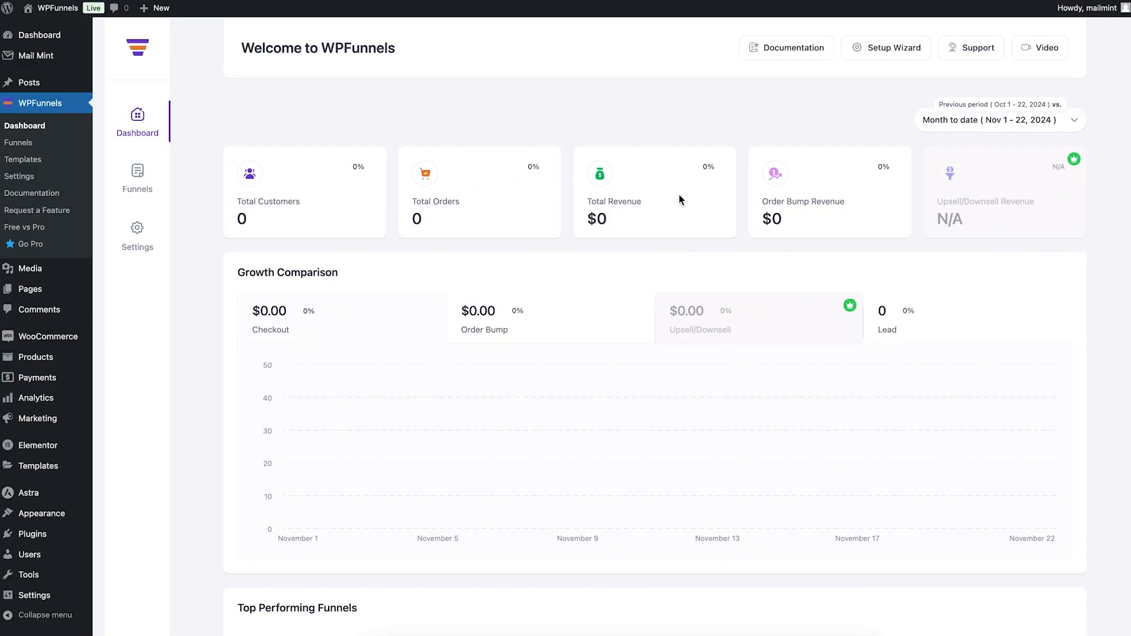
# Step: Create the first funnel by importing the fitness author and celebrity trainer template
pyautogui.scroll(-3, 683, 204)
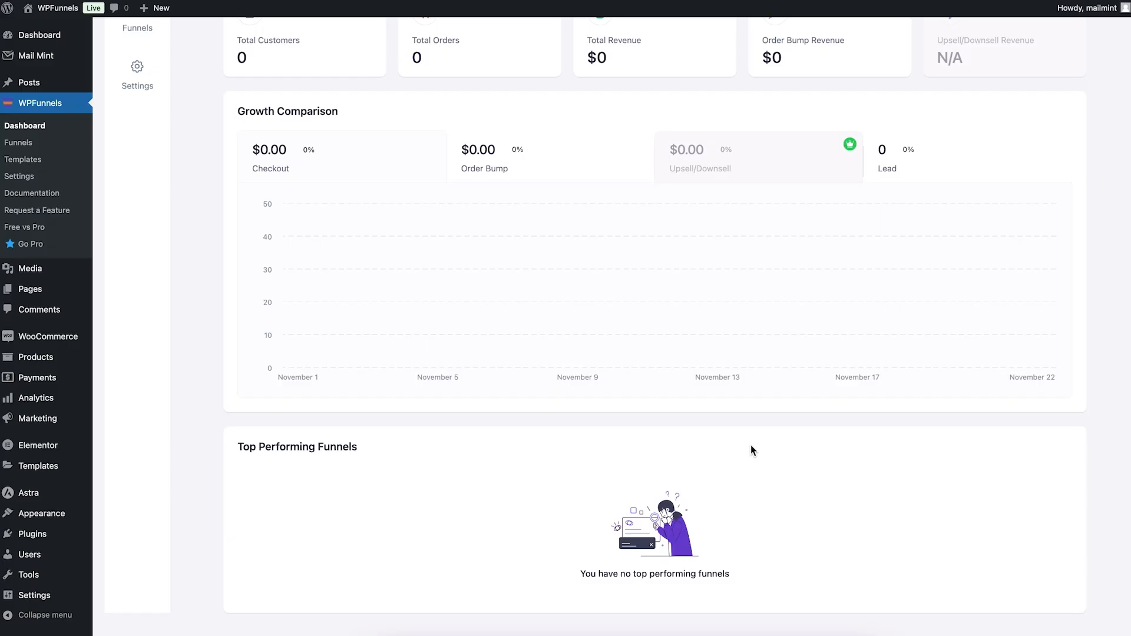
pyautogui.scroll(3, 750, 448)
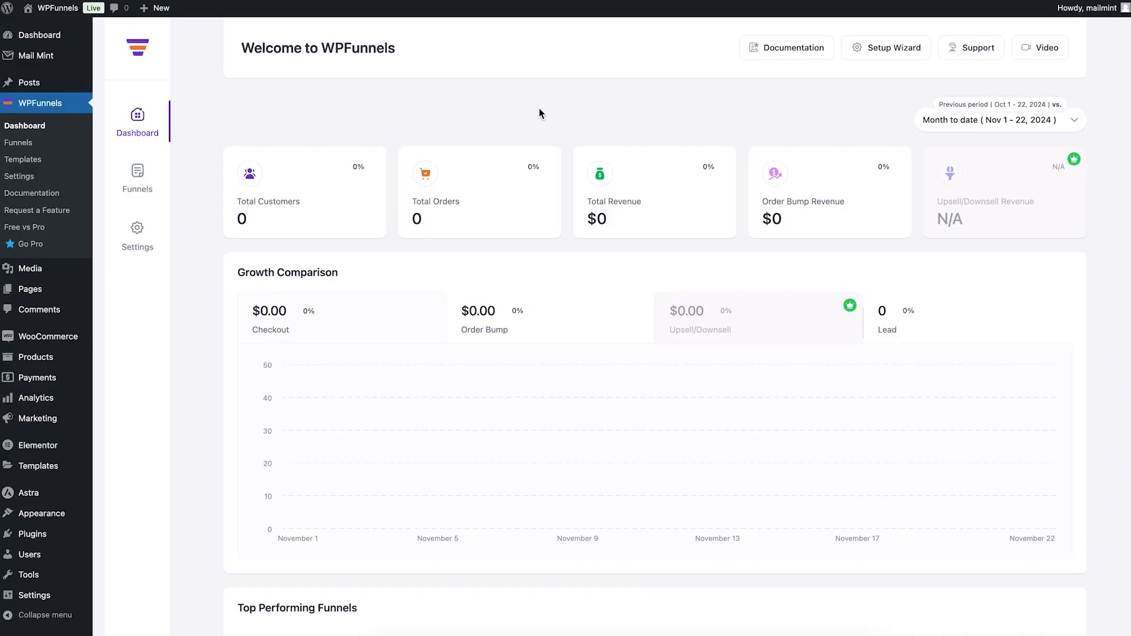
pyautogui.click(150, 184)
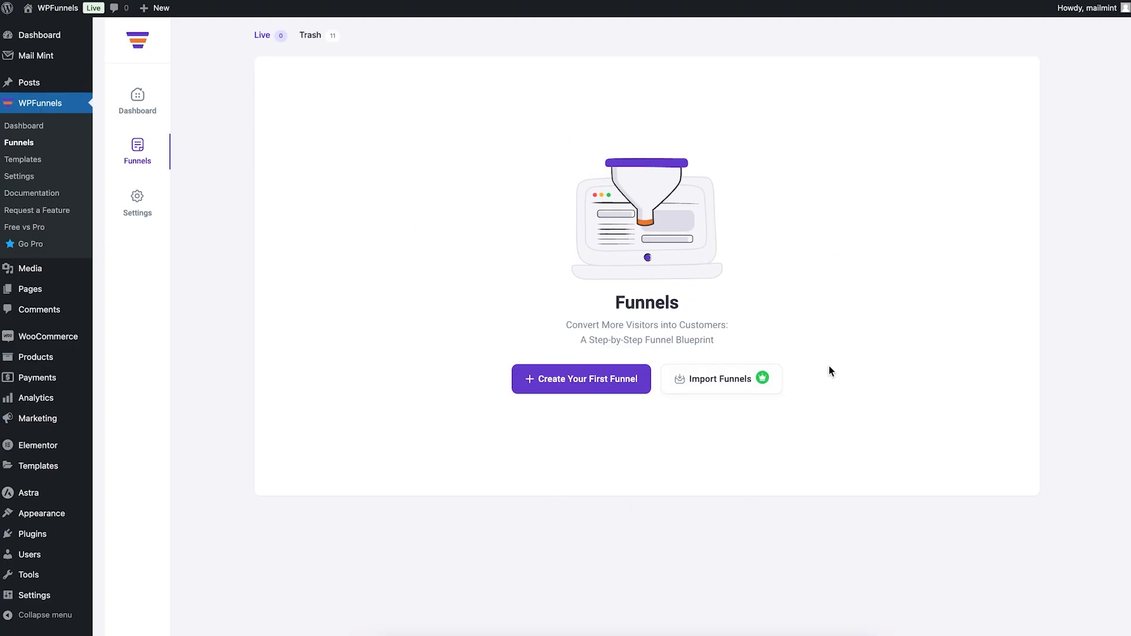
pyautogui.click(542, 382)
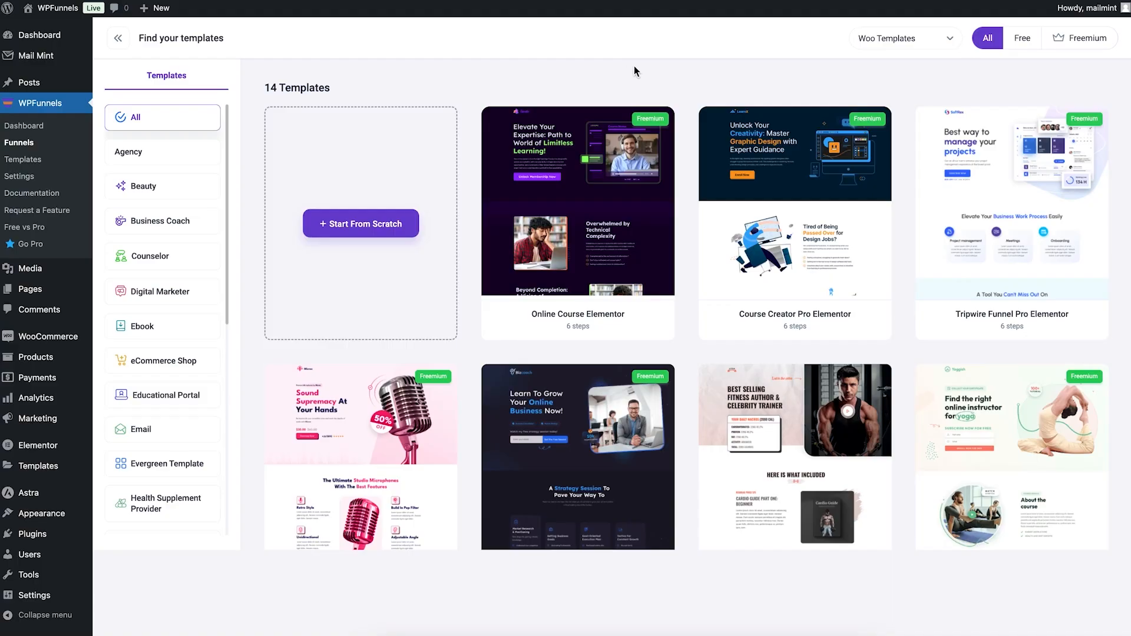
pyautogui.moveTo(628, 316)
pyautogui.moveTo(792, 474)
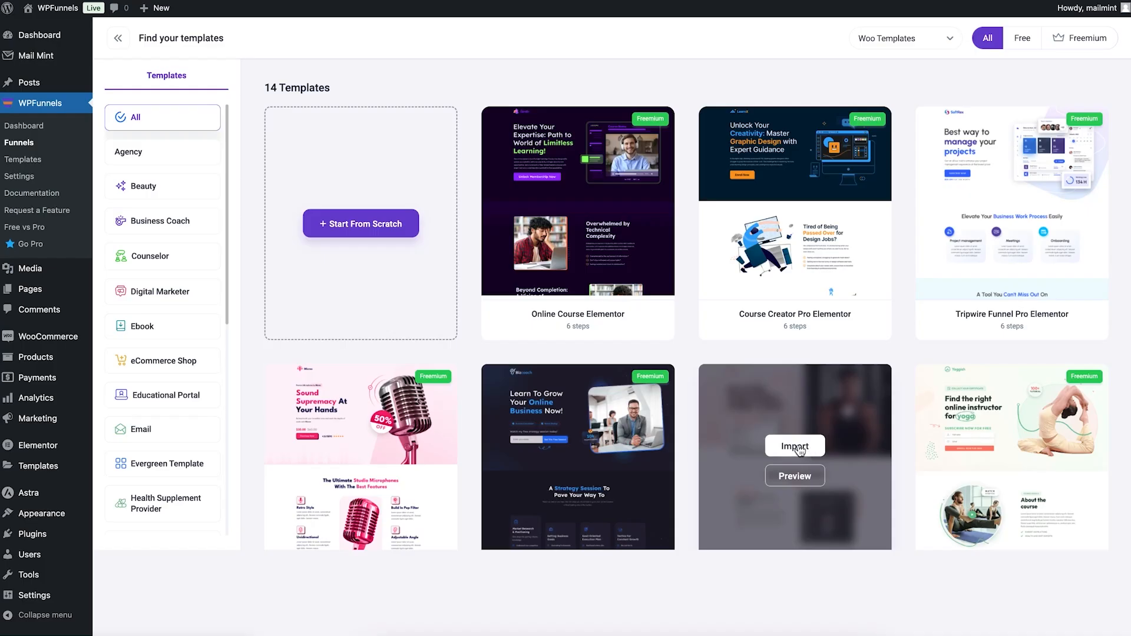
pyautogui.click(791, 444)
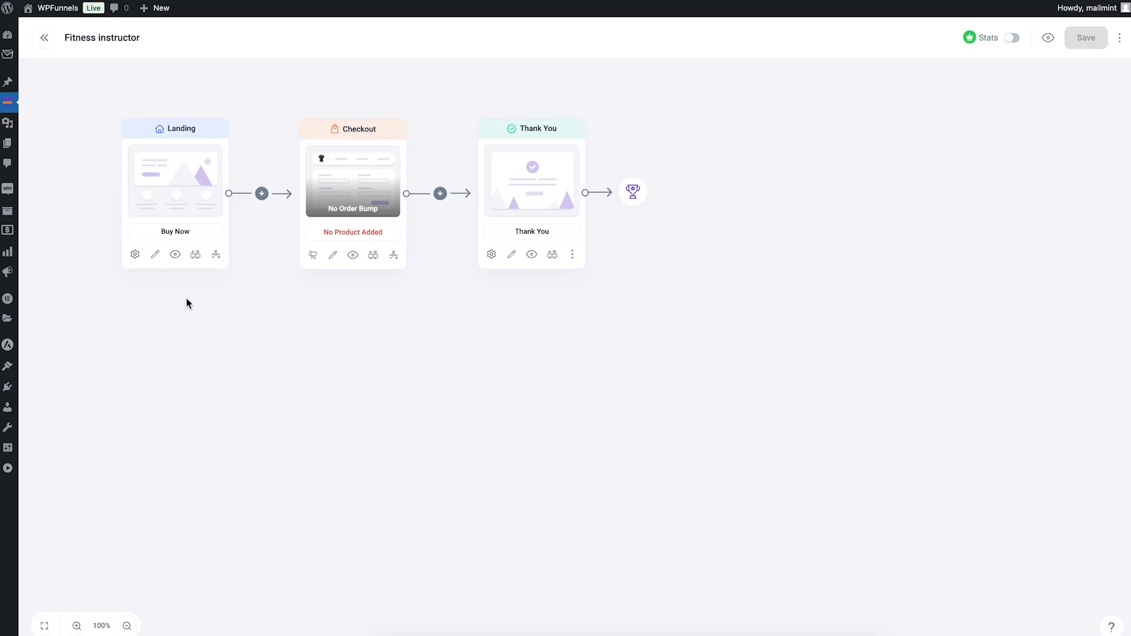
# Step: Preview the funnel's landing page and look through its content
pyautogui.click(176, 255)
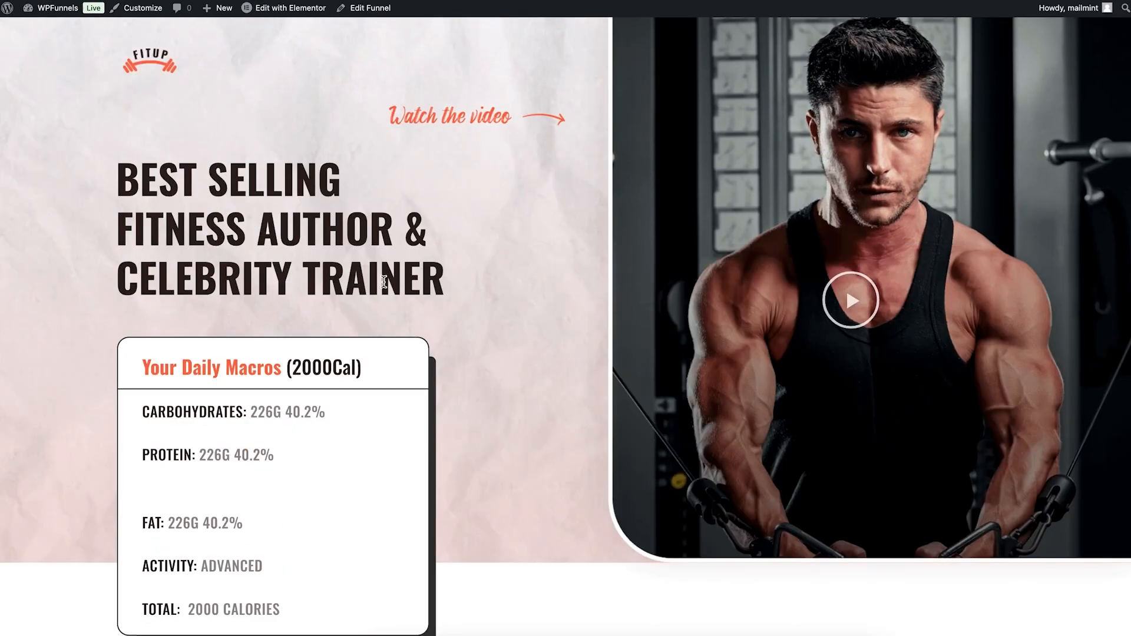
pyautogui.scroll(-15, 640, 263)
pyautogui.scroll(15, 640, 262)
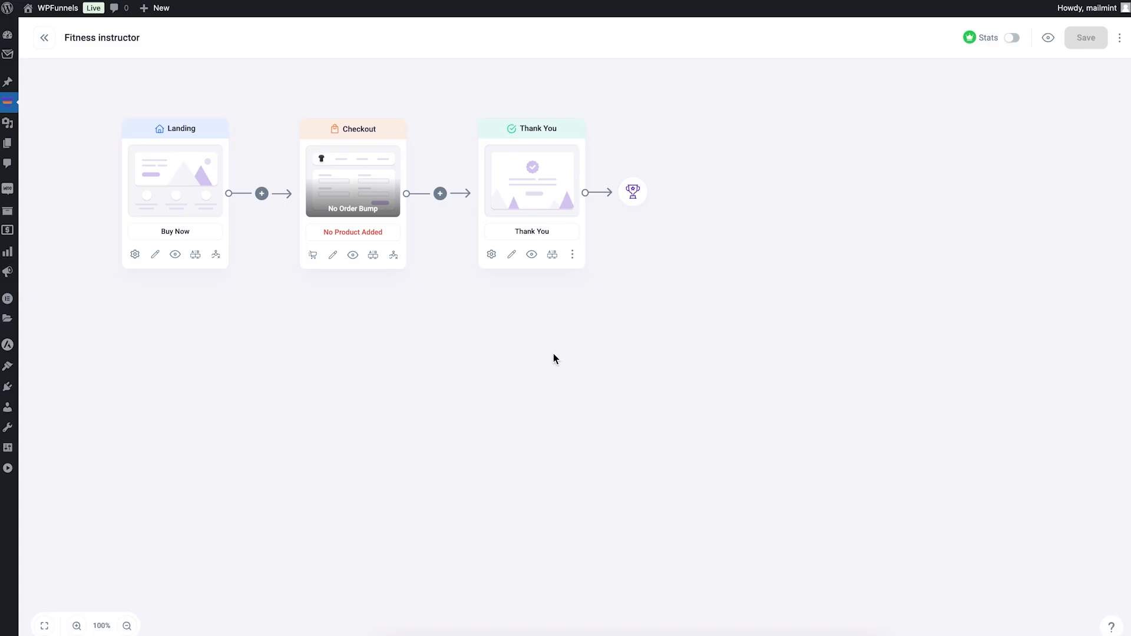
# Step: Try to rename the funnel to My First Funnel
pyautogui.click(112, 36)
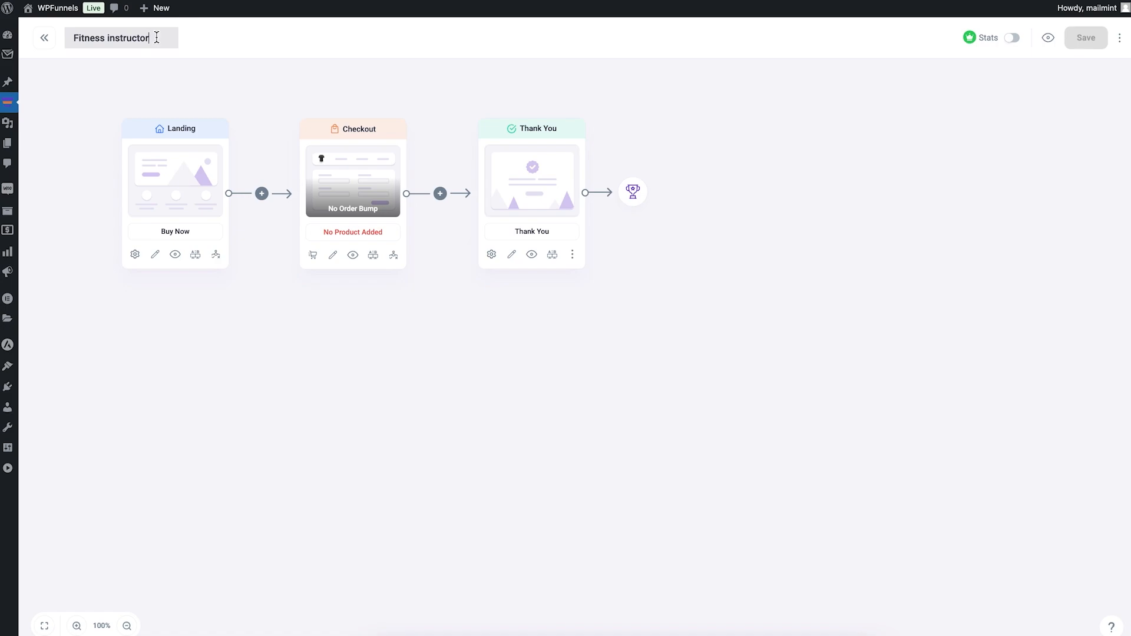
pyautogui.hotkey('ctrl', 'a')
pyautogui.write('My')
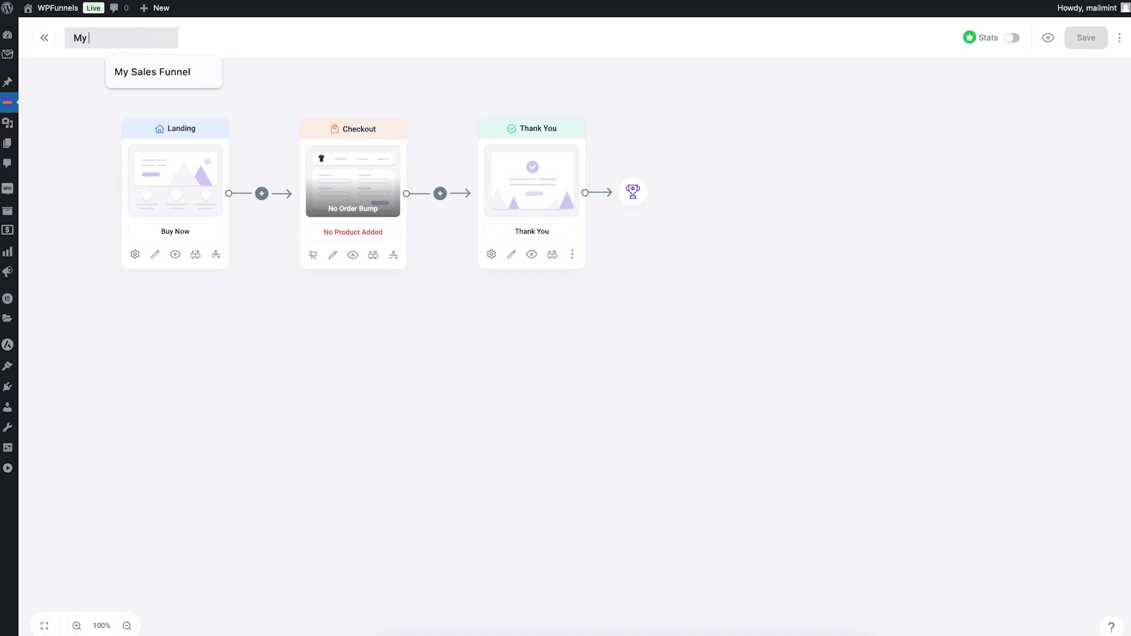
pyautogui.write(' First Funnel')
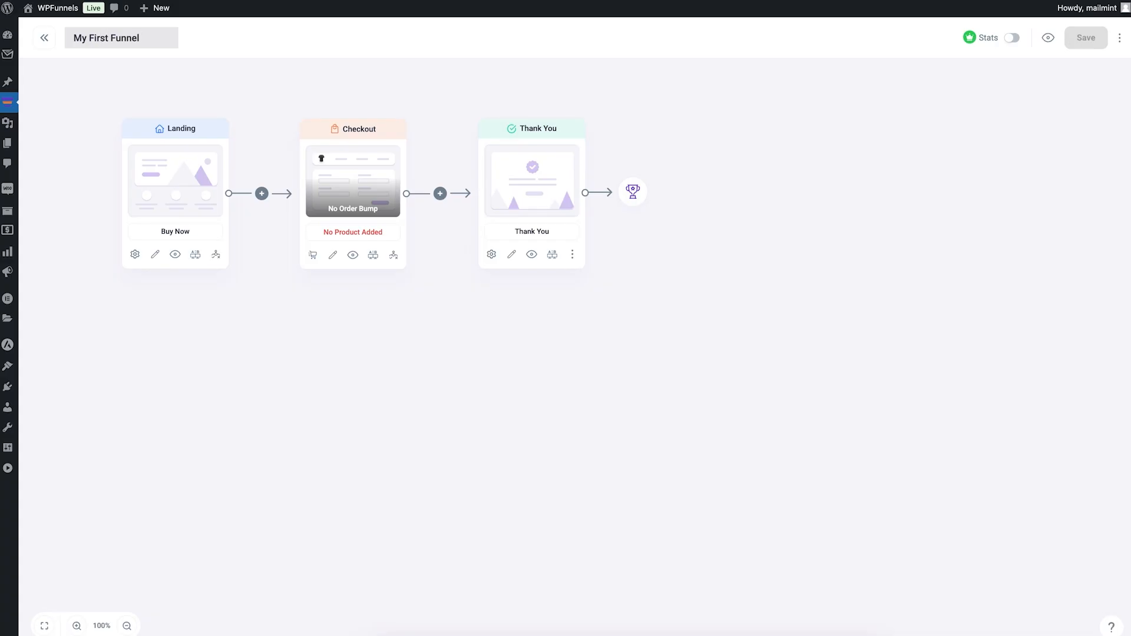
pyautogui.click(303, 49)
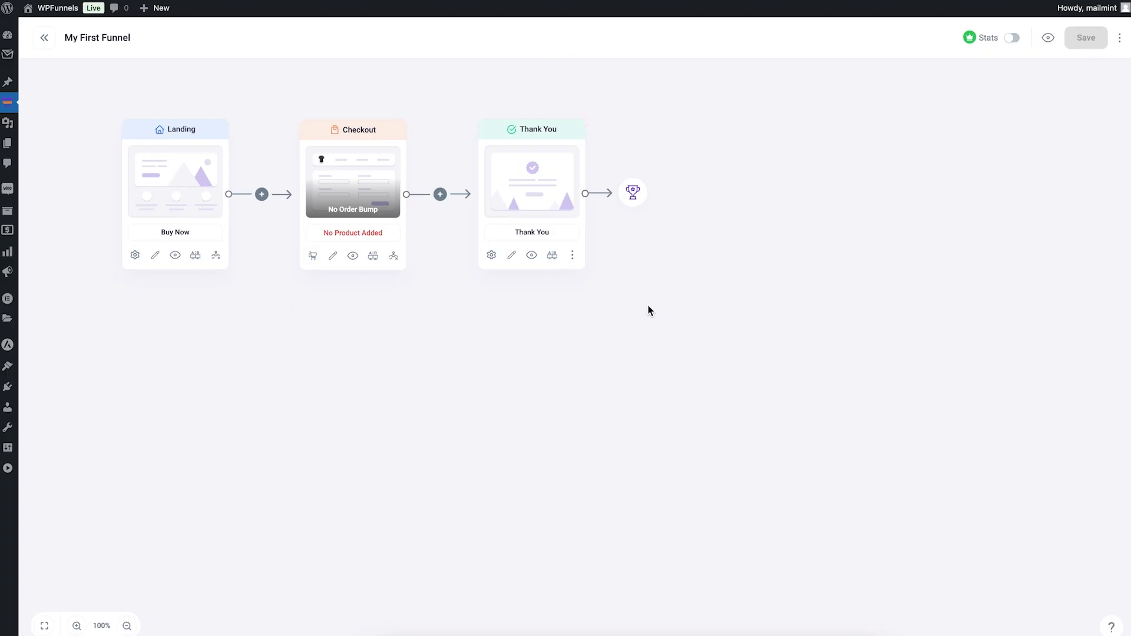
# Step: Rearrange the Landing, Checkout and Thank You steps on the canvas into a roughly level row with wider spacing
pyautogui.moveTo(427, 321); pyautogui.dragTo(650, 415)
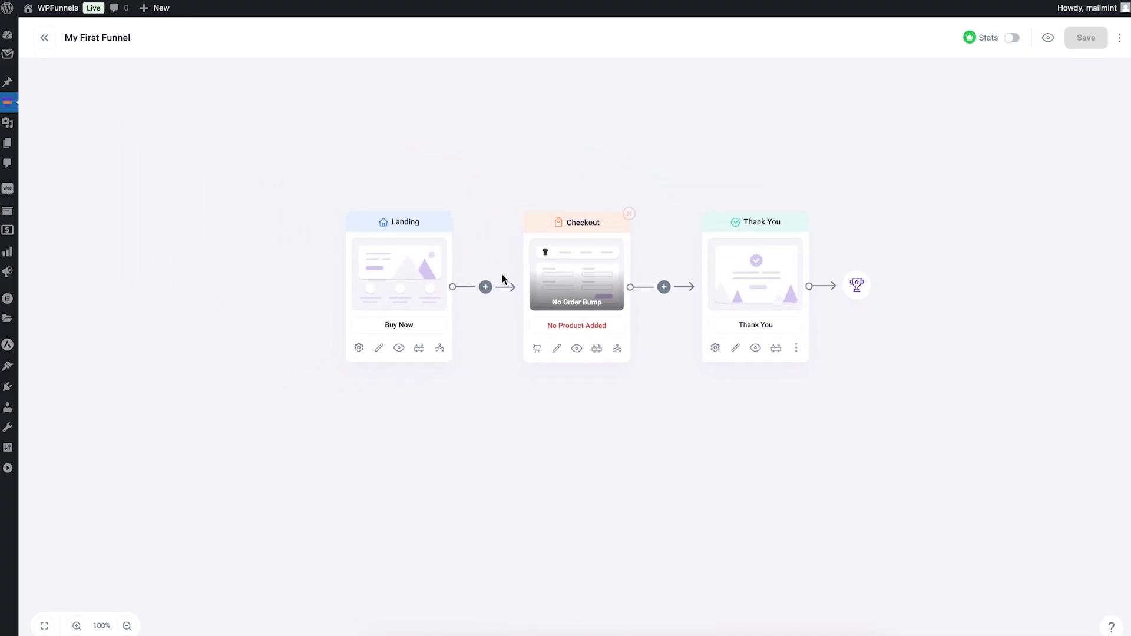
pyautogui.moveTo(758, 284); pyautogui.dragTo(875, 202)
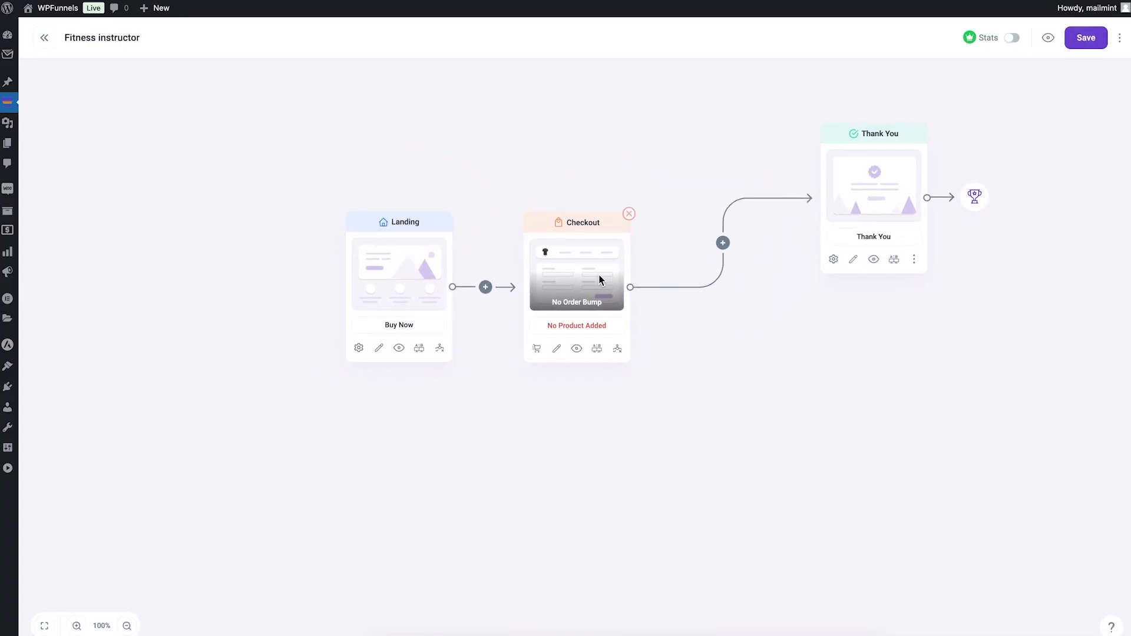
pyautogui.moveTo(601, 278); pyautogui.dragTo(622, 208)
pyautogui.moveTo(413, 274); pyautogui.dragTo(321, 279)
pyautogui.moveTo(623, 217); pyautogui.dragTo(586, 289)
pyautogui.moveTo(889, 219); pyautogui.dragTo(826, 309)
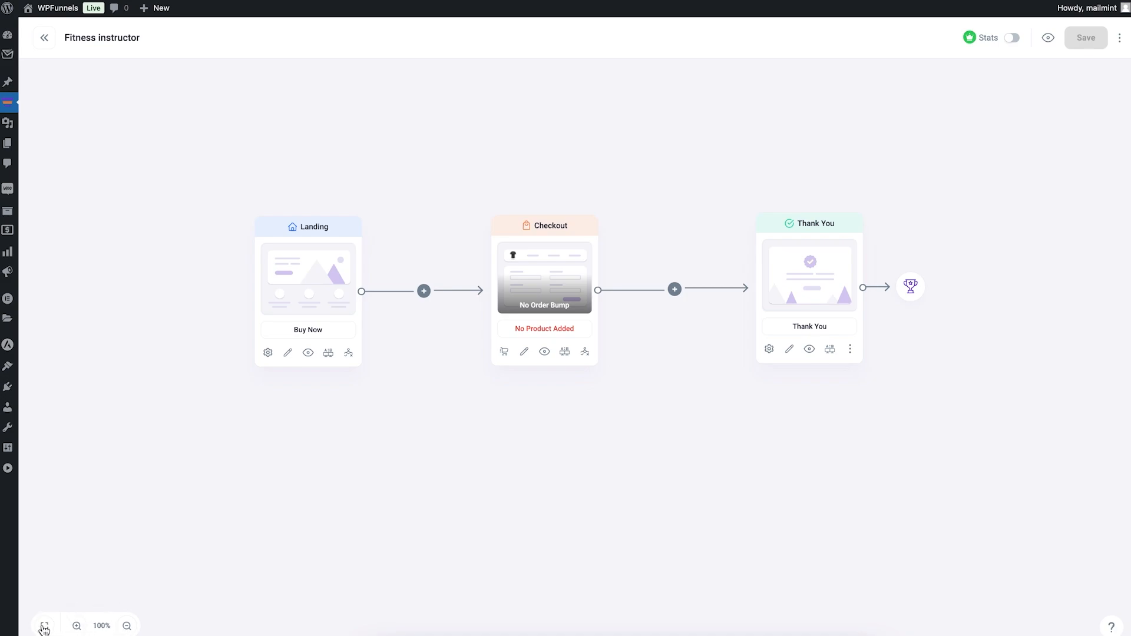
pyautogui.click(120, 627)
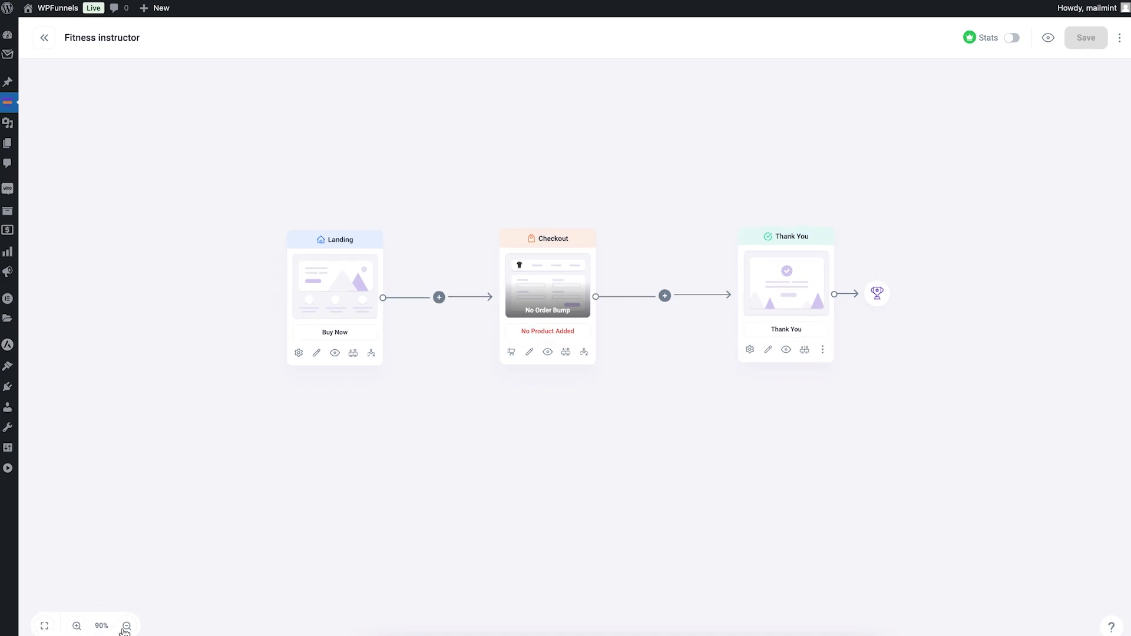
pyautogui.click(121, 628)
pyautogui.click(76, 626)
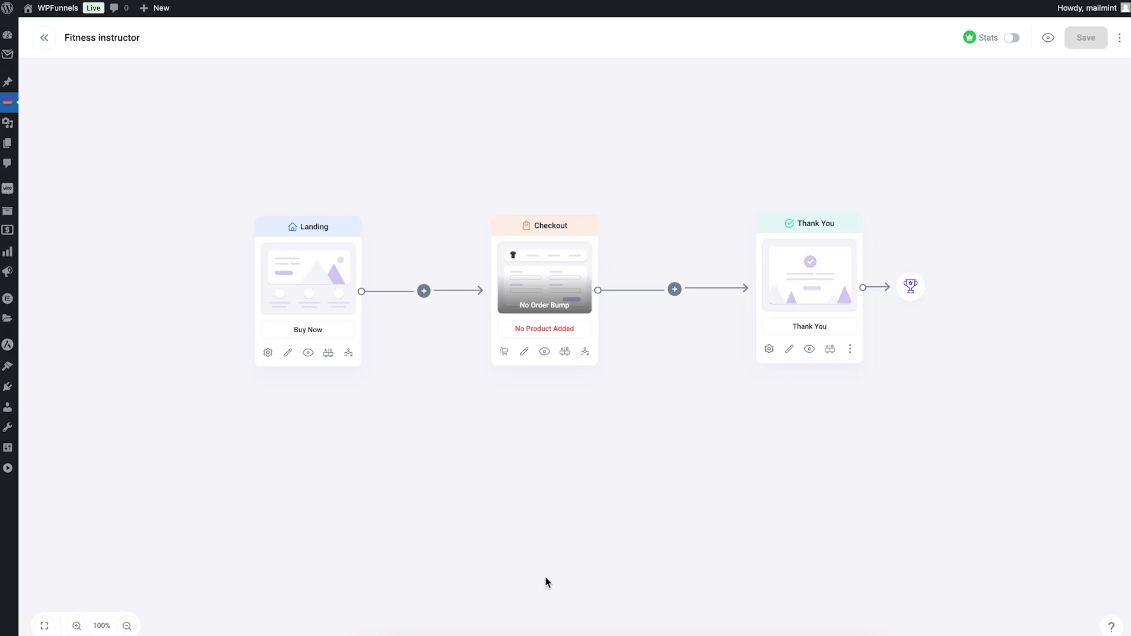
pyautogui.scroll(1, 982, 122)
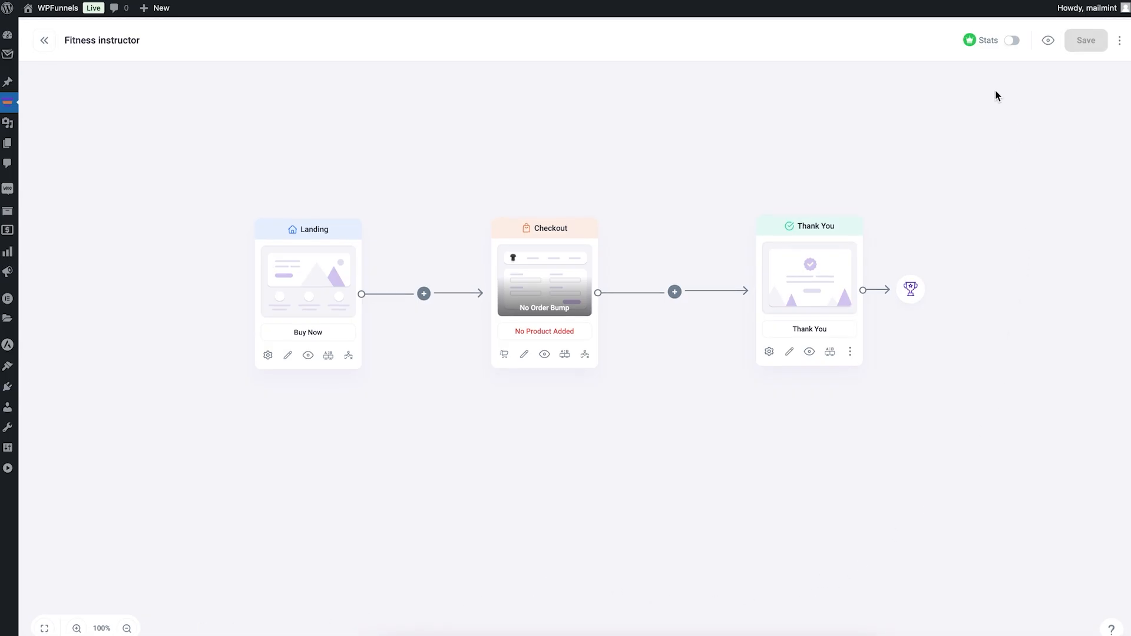
pyautogui.scroll(-1, 1028, 93)
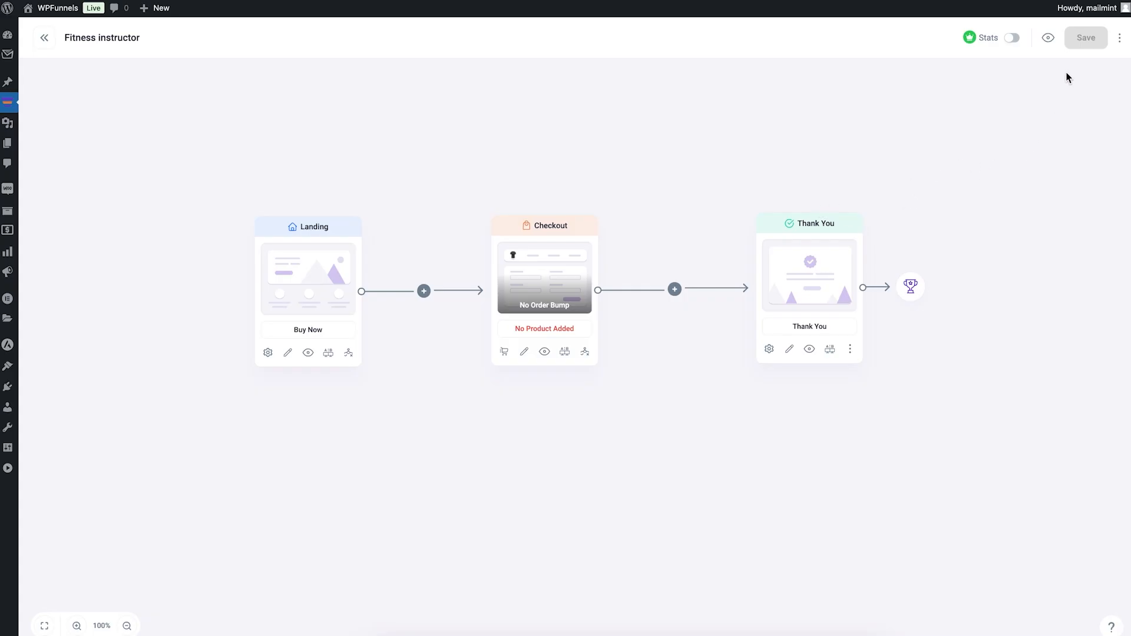
pyautogui.click(1120, 40)
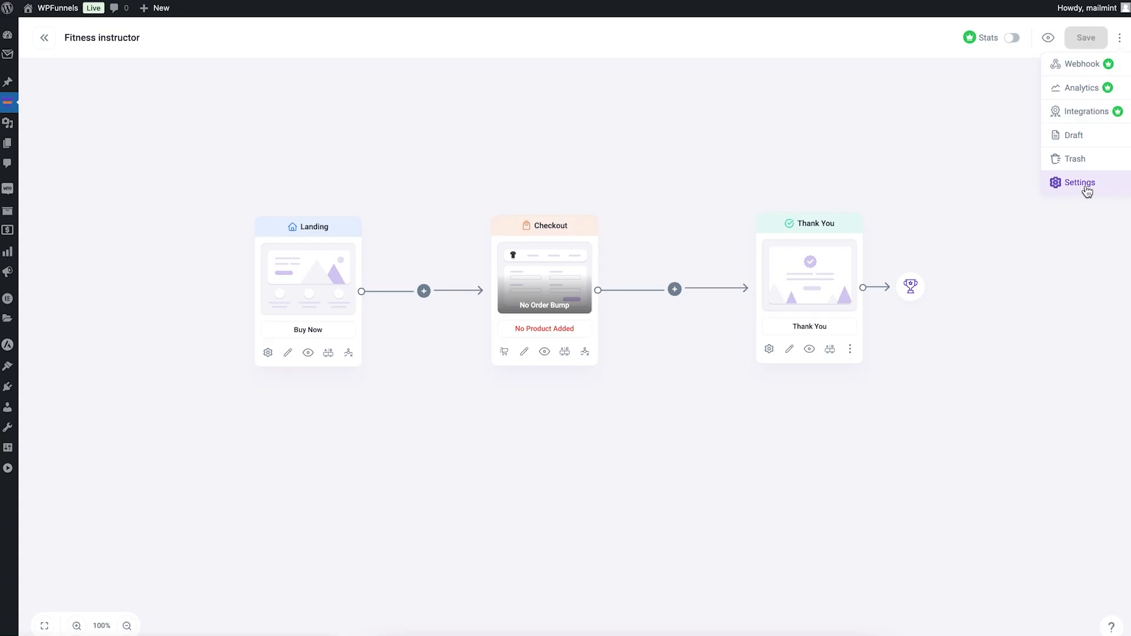
pyautogui.click(1044, 266)
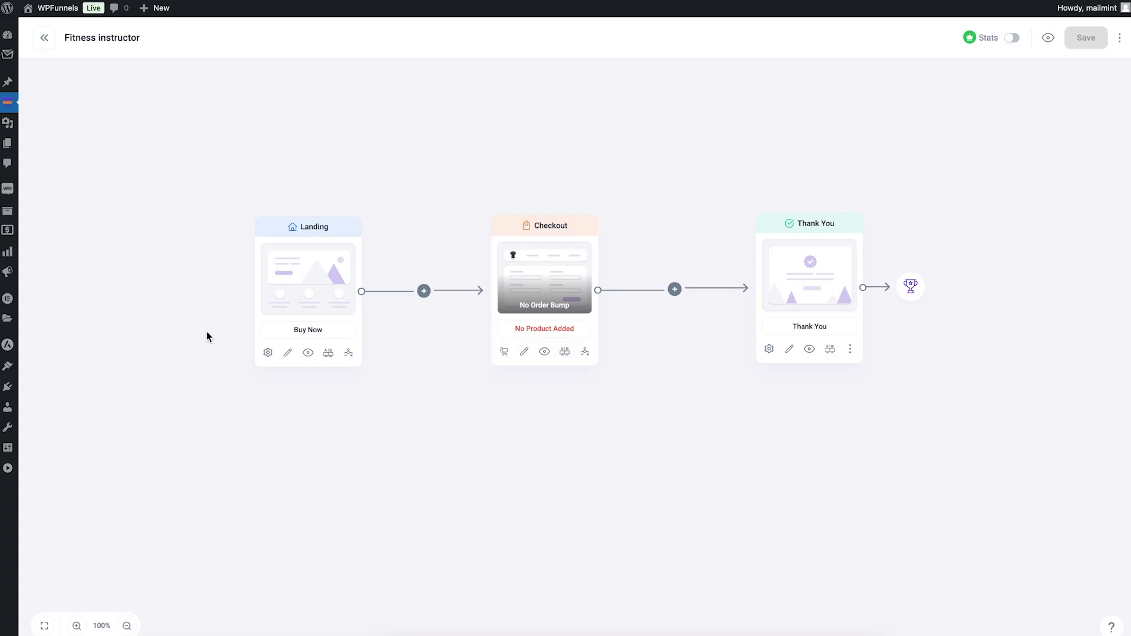
# Step: Review the Landing step's general settings and its A/B testing feature
pyautogui.click(268, 354)
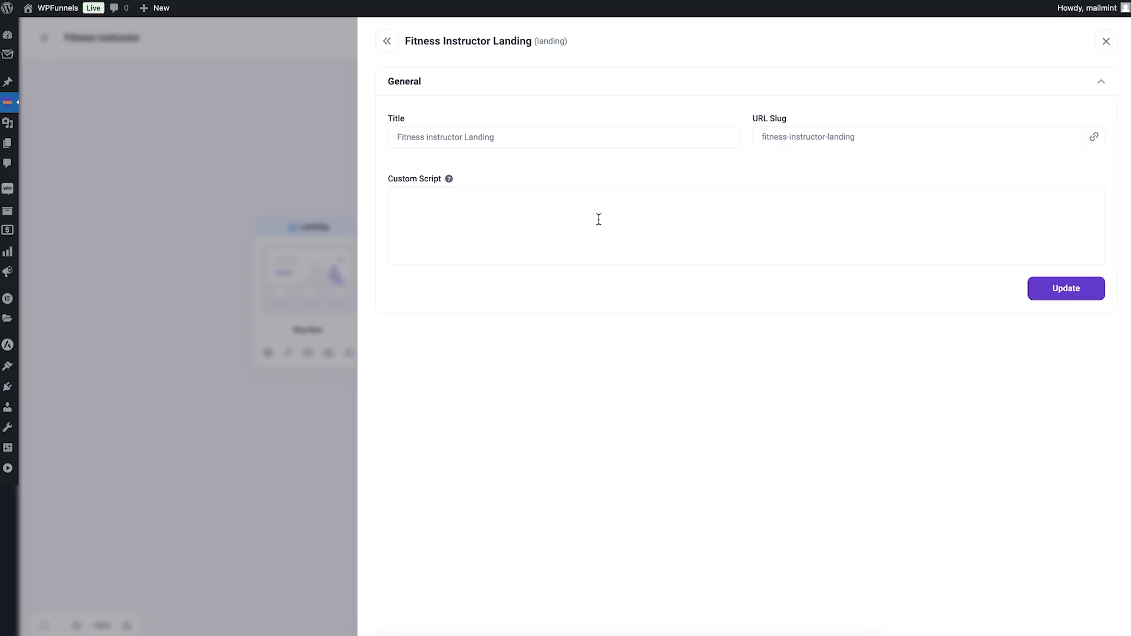
pyautogui.click(291, 246)
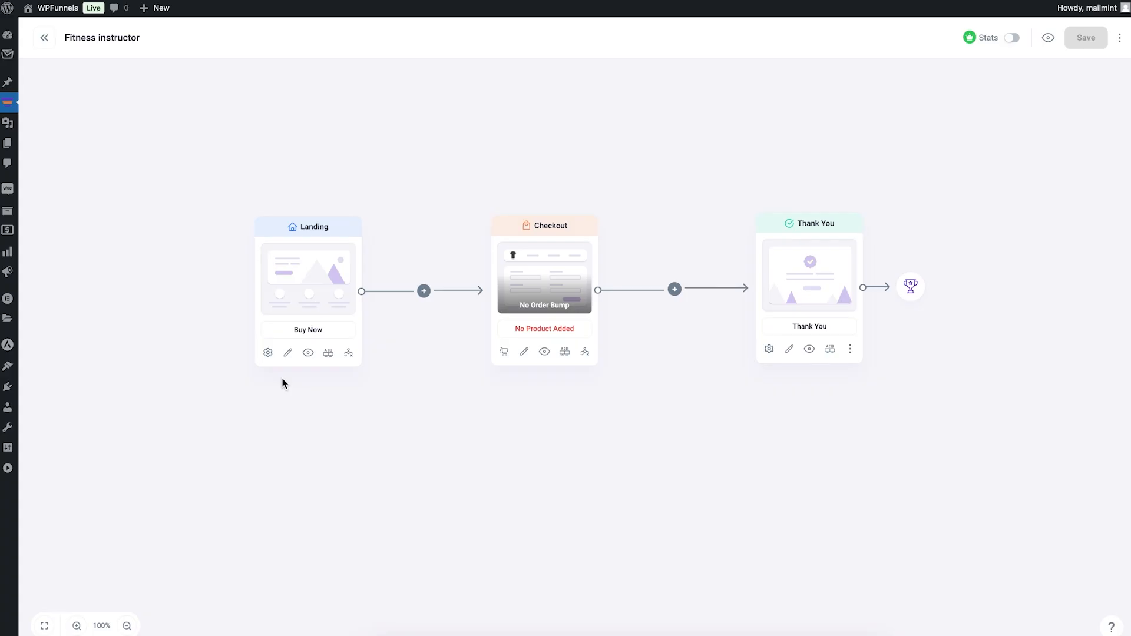
pyautogui.click(329, 361)
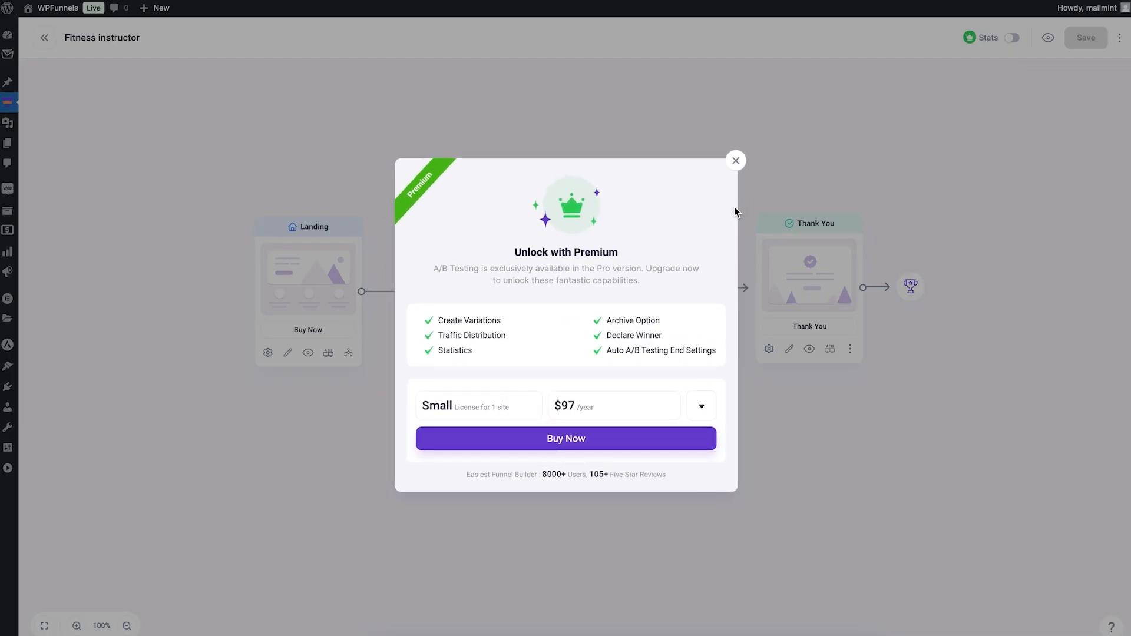
pyautogui.click(738, 166)
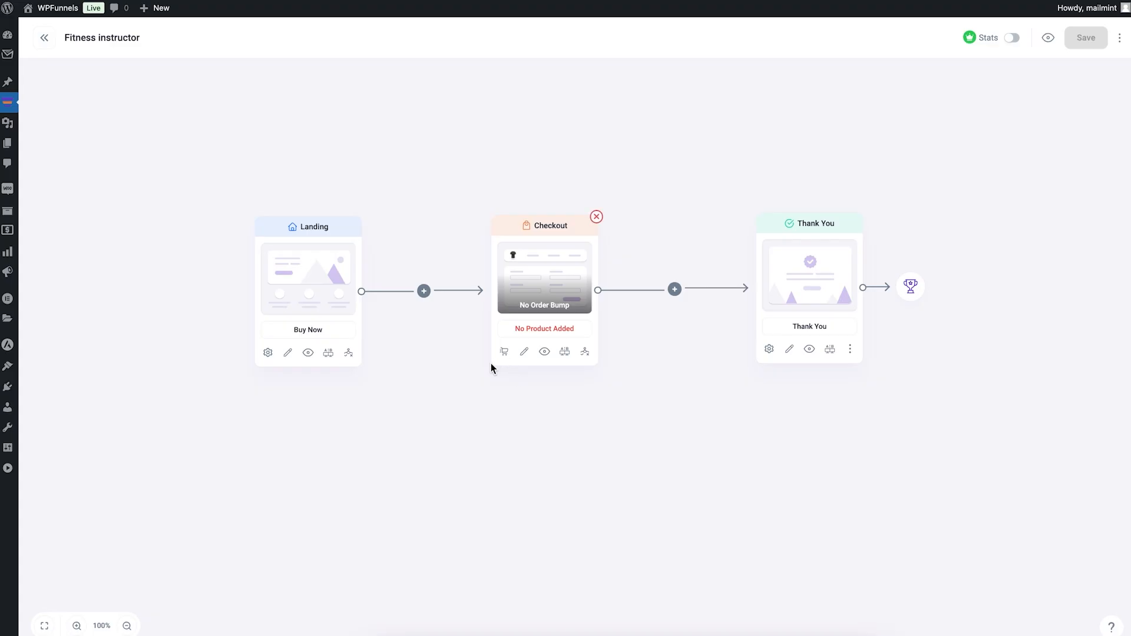
# Step: Add the existing product XYZ Microphone to the Checkout step's funnel products
pyautogui.click(505, 353)
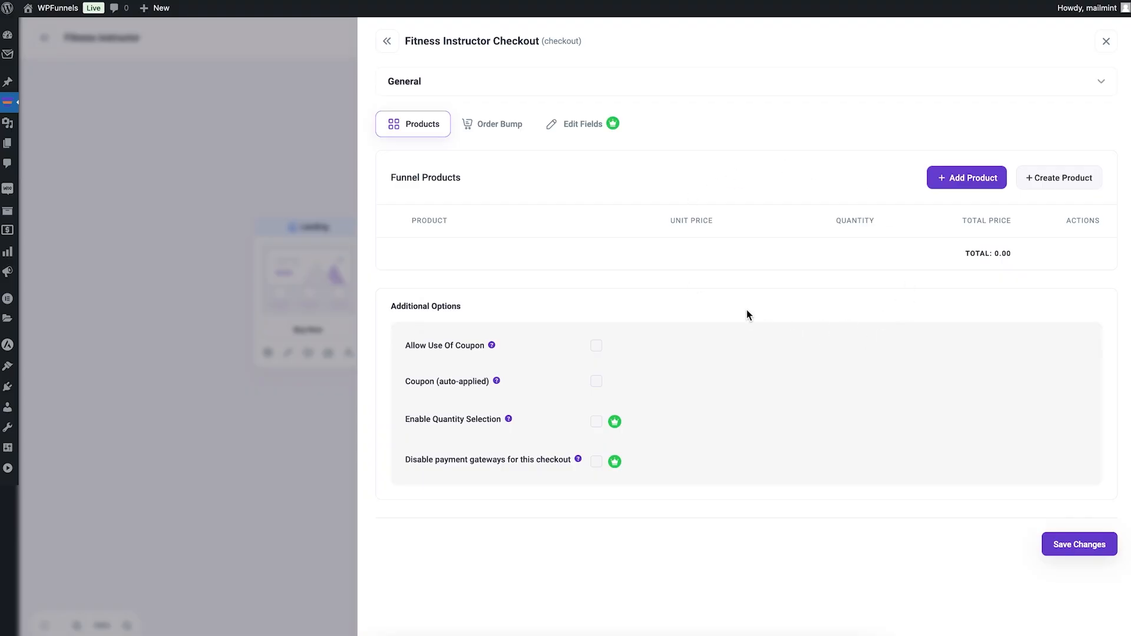
pyautogui.click(951, 182)
pyautogui.click(530, 321)
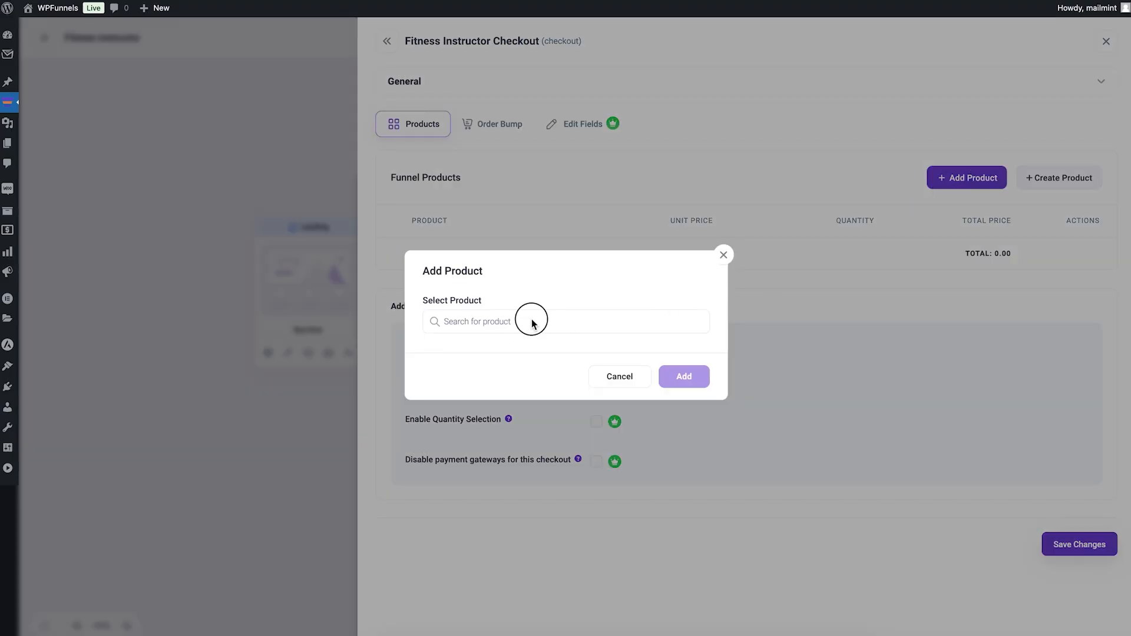
pyautogui.write('micro')
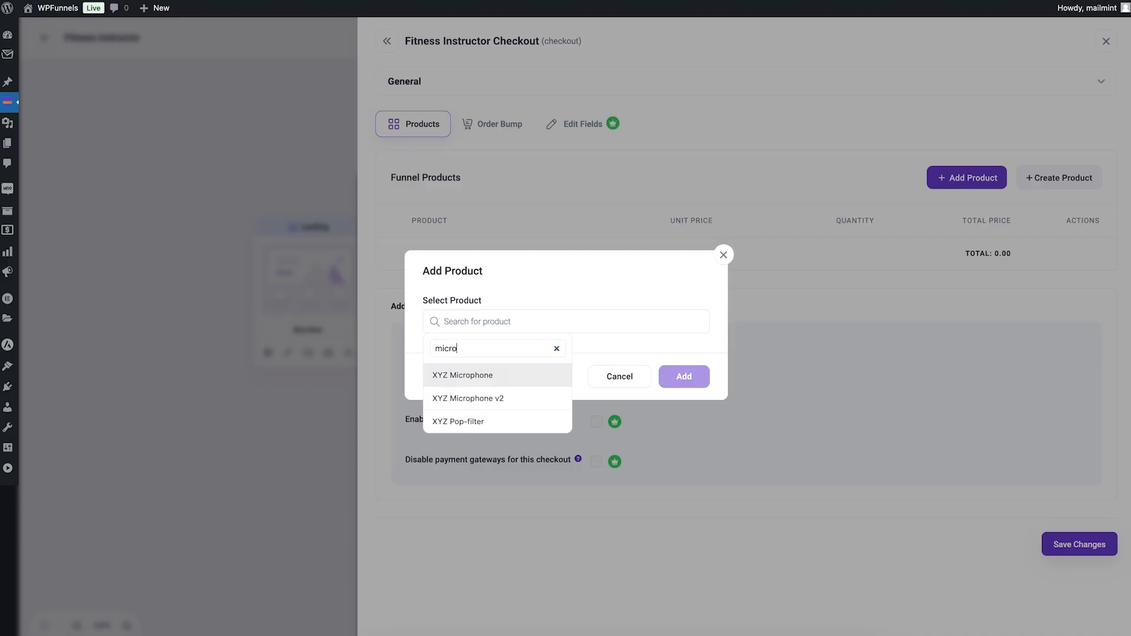
pyautogui.click(511, 381)
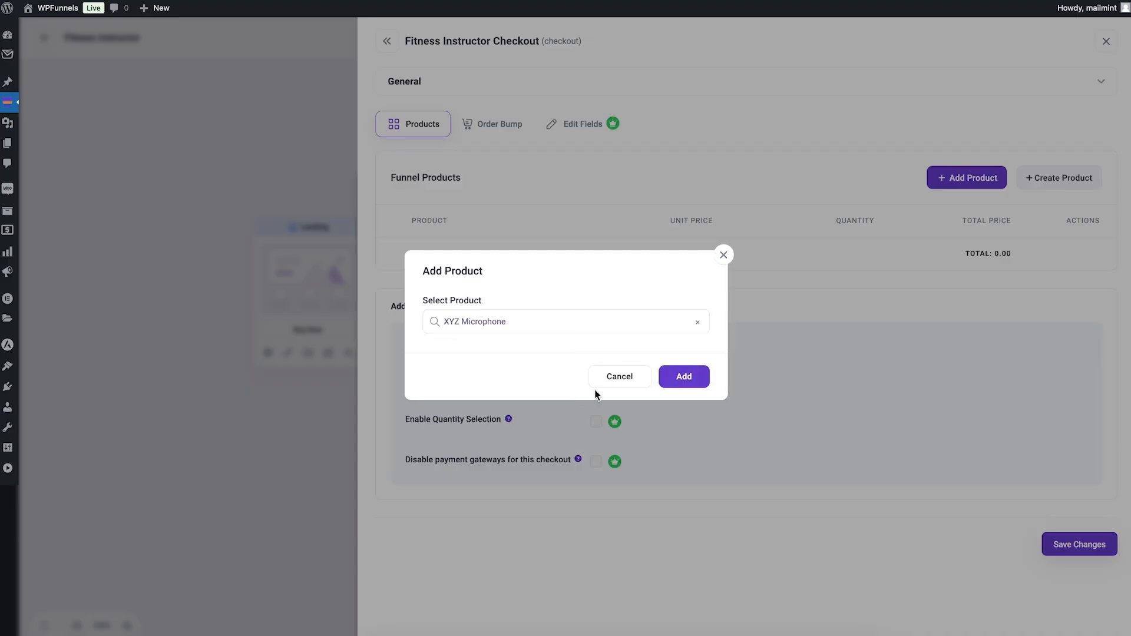
pyautogui.click(684, 378)
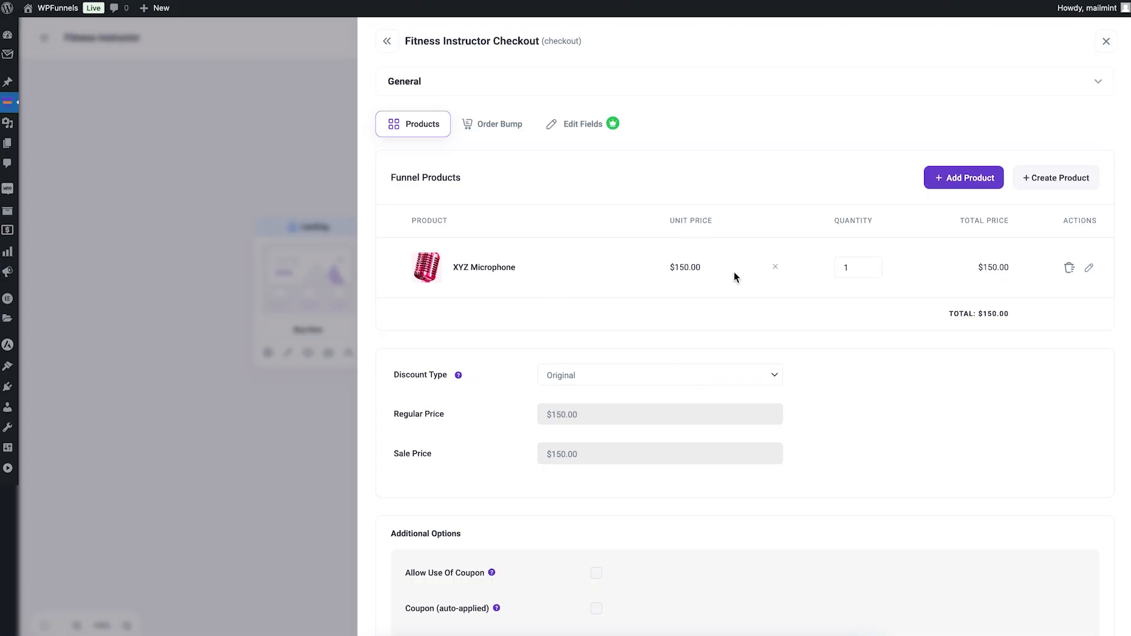
# Step: Set a Percentage discount with a value of 20 for the checkout product
pyautogui.click(645, 376)
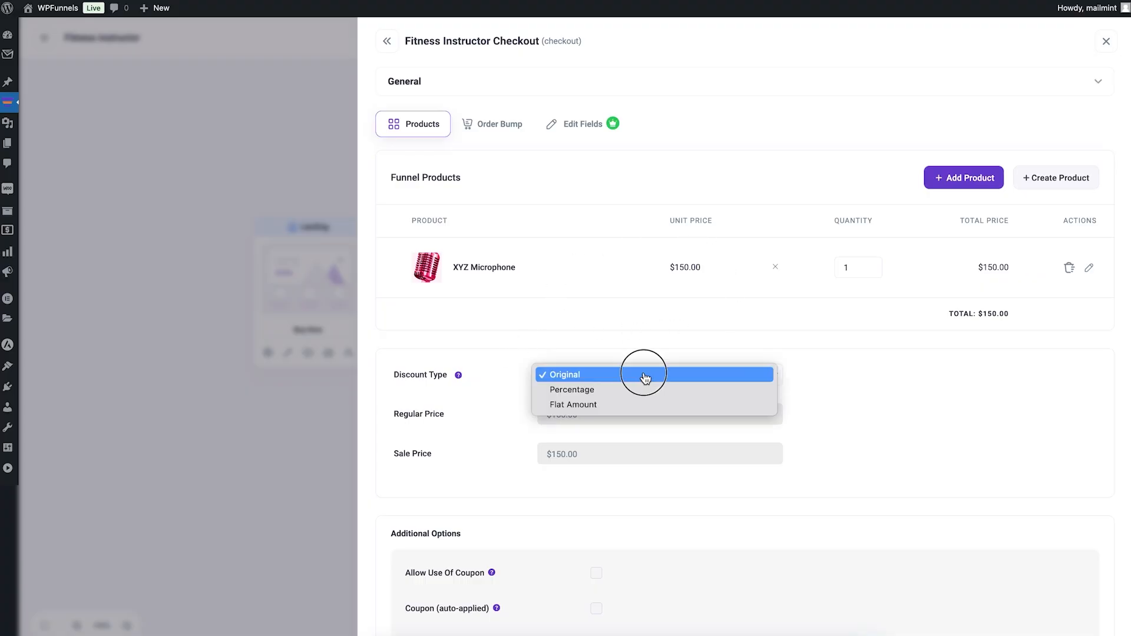
pyautogui.click(644, 390)
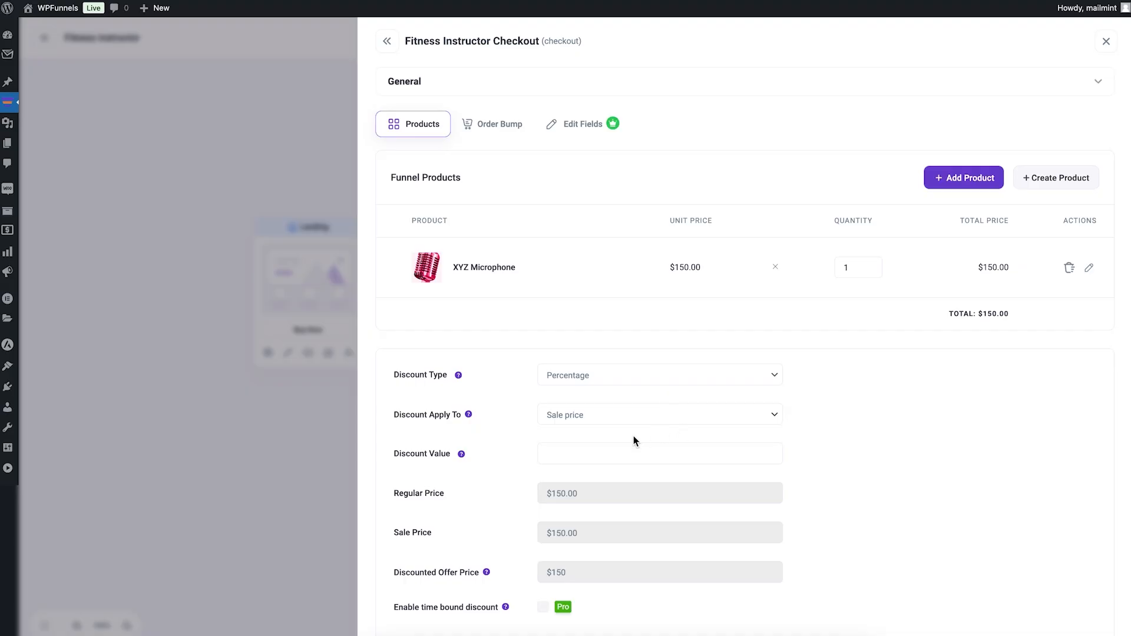
pyautogui.scroll(-3, 632, 427)
pyautogui.click(593, 283)
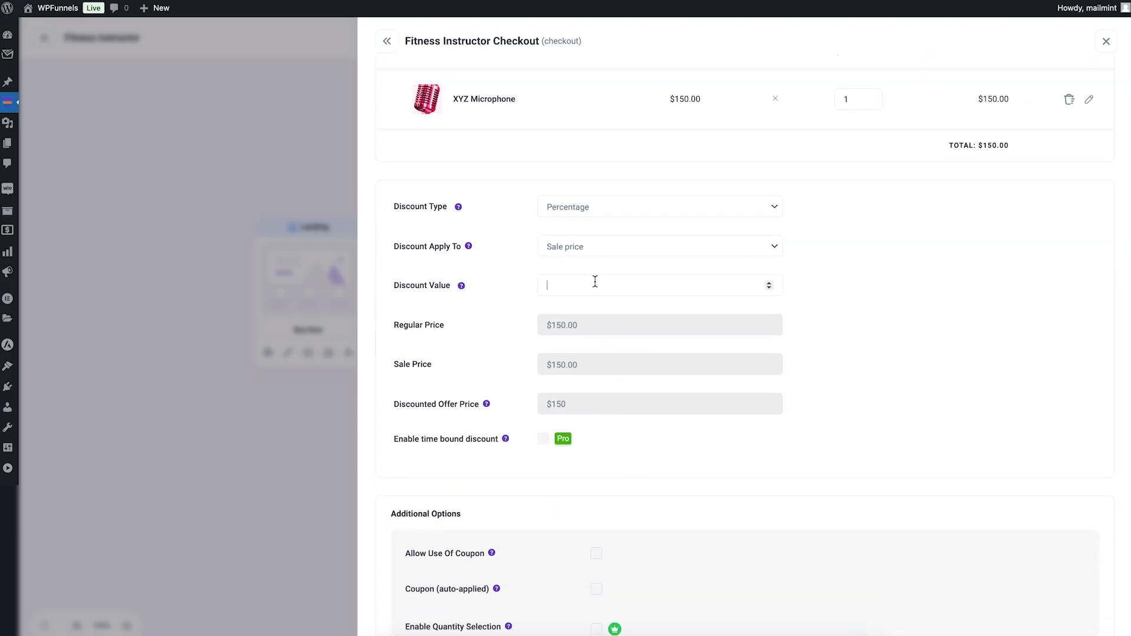
pyautogui.write('20')
pyautogui.scroll(3, 908, 296)
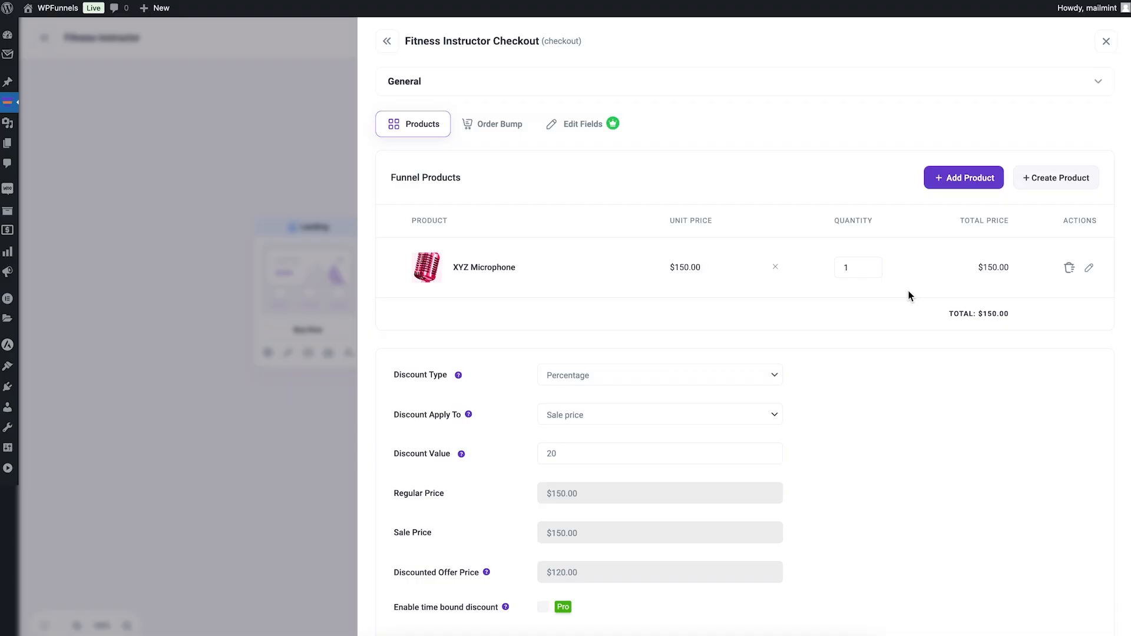
pyautogui.scroll(-5, 908, 295)
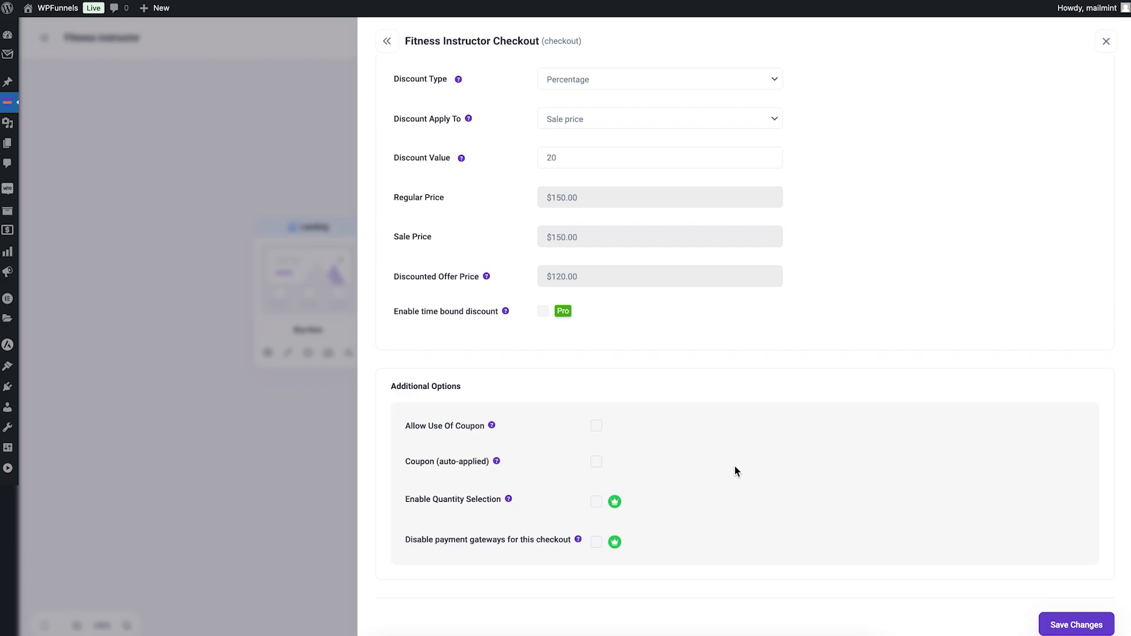
# Step: Review the Checkout step's product discount, additional options and general settings, and return to the funnel canvas
pyautogui.scroll(5, 734, 465)
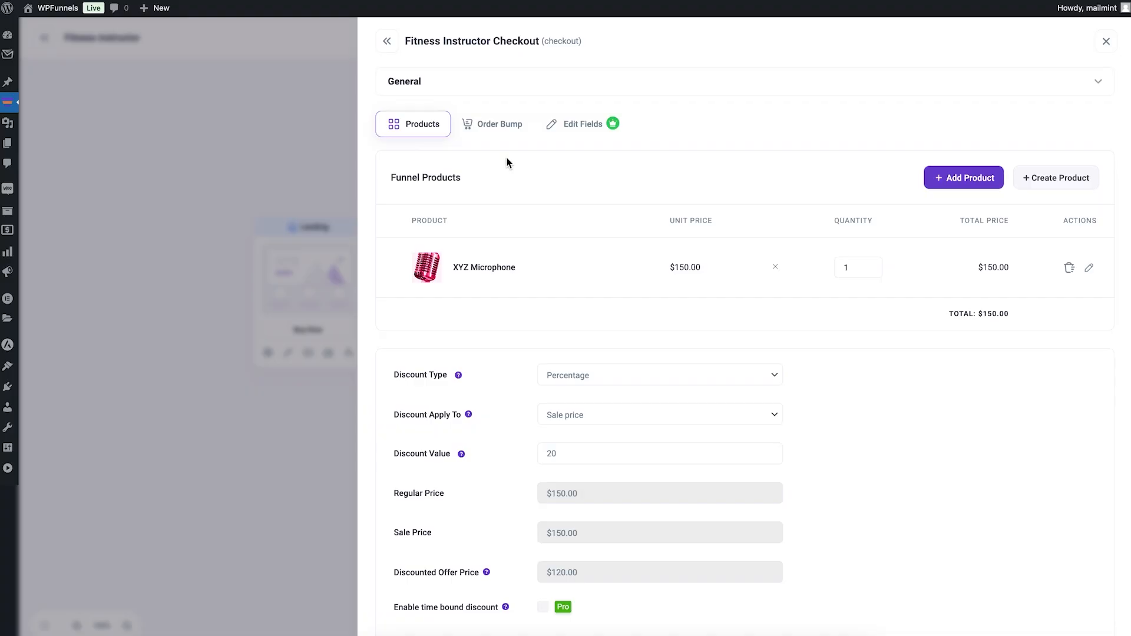
pyautogui.scroll(-5, 588, 169)
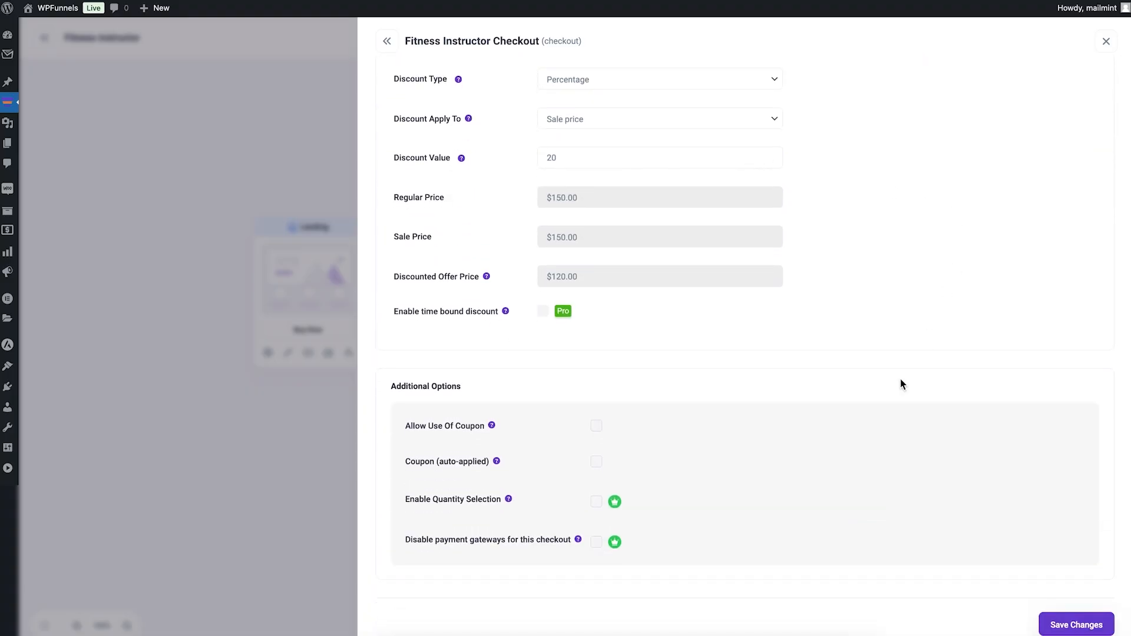
pyautogui.scroll(5, 807, 384)
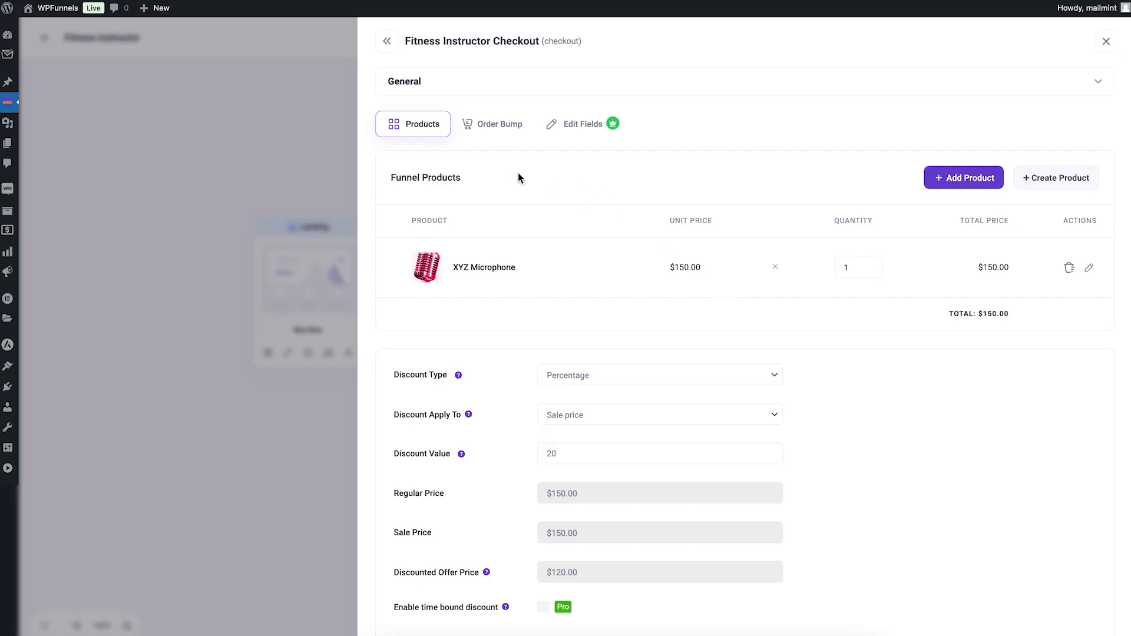
pyautogui.click(458, 89)
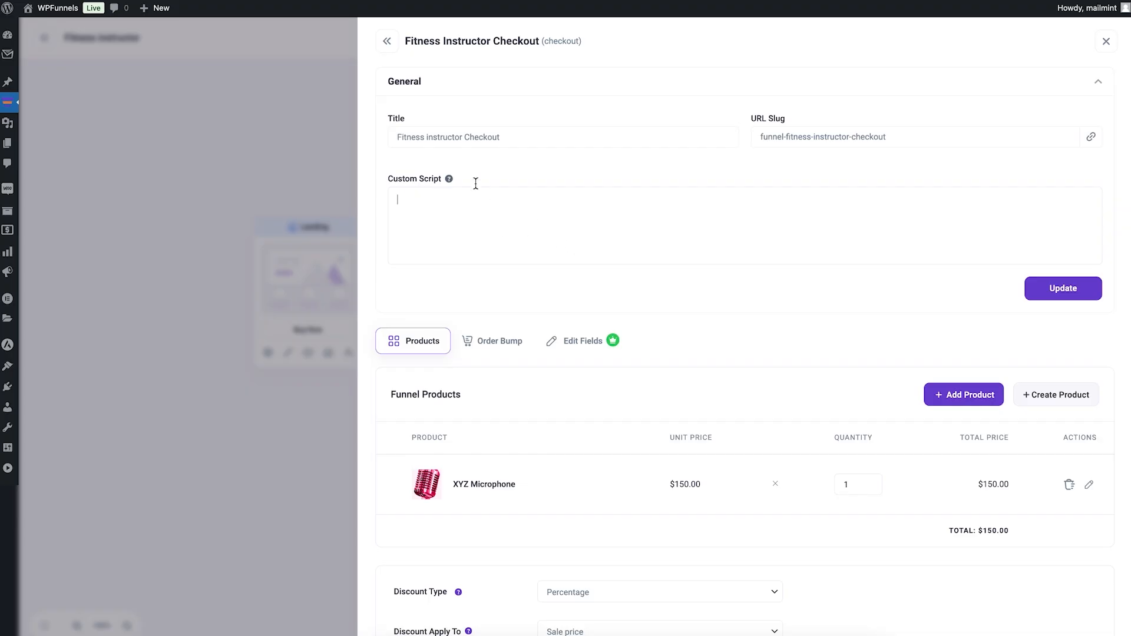
pyautogui.click(304, 110)
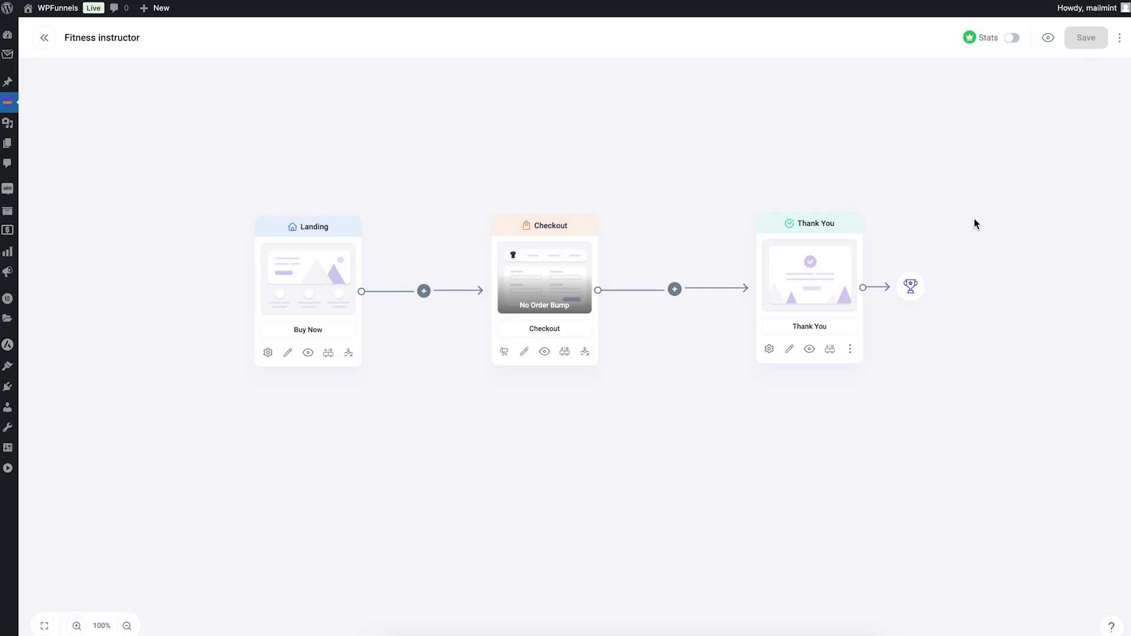
# Step: Review the Thank You step's display options and its general settings, including title, URL slug and custom script
pyautogui.click(769, 349)
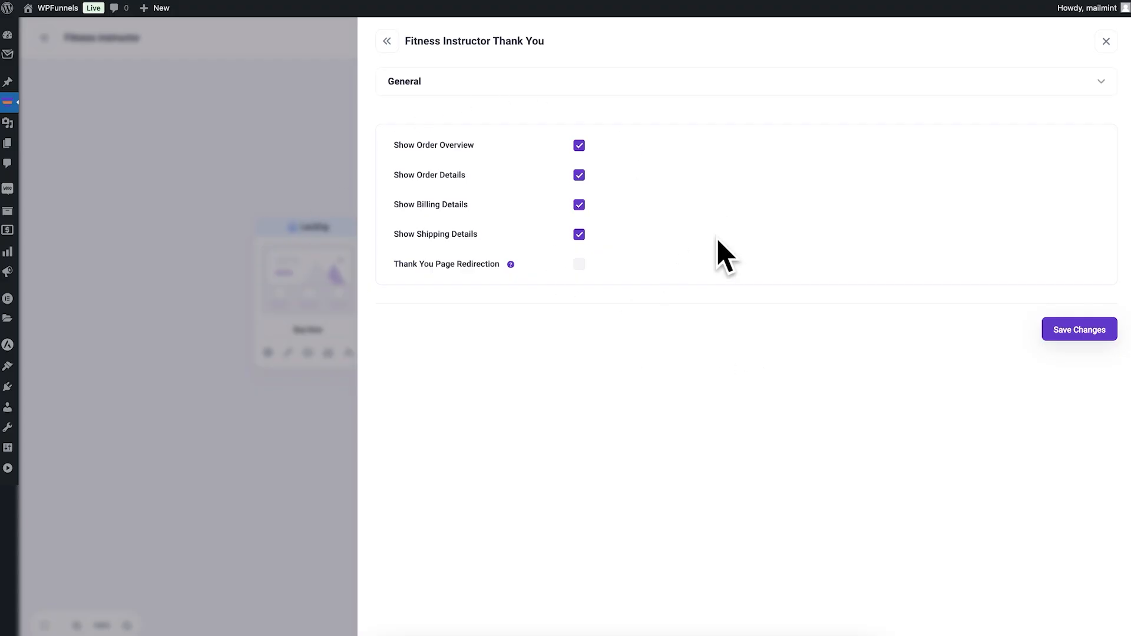
pyautogui.click(456, 82)
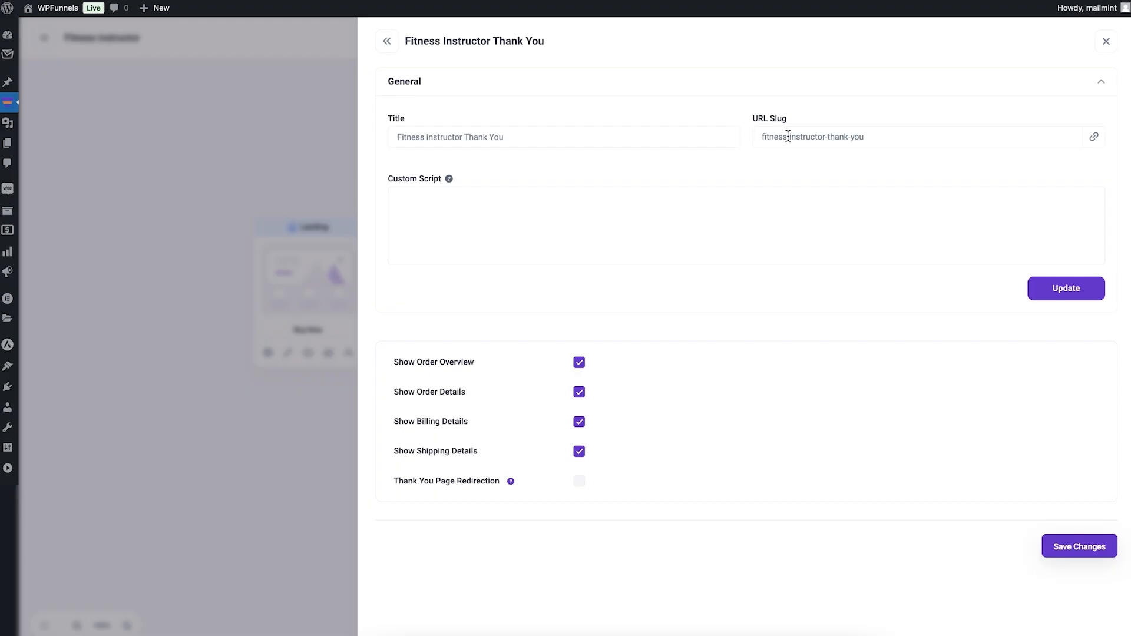
pyautogui.click(481, 229)
# Step: Try Thank You Page Redirection with the option to redirect without viewing the Thank You page, and turn it off again
pyautogui.click(584, 486)
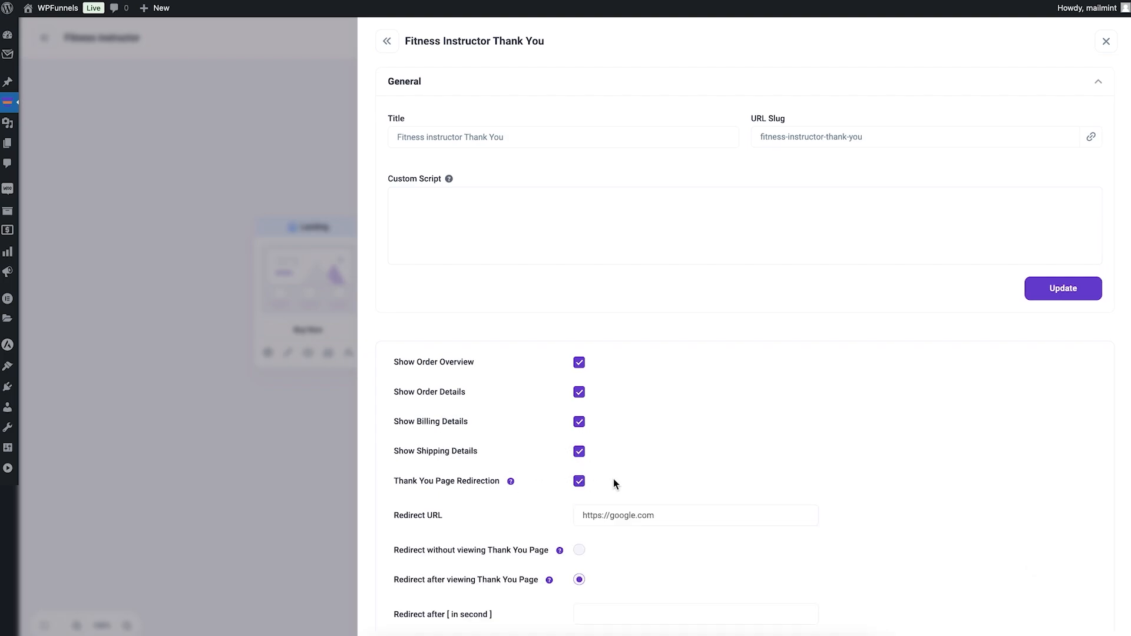
pyautogui.scroll(-1, 613, 478)
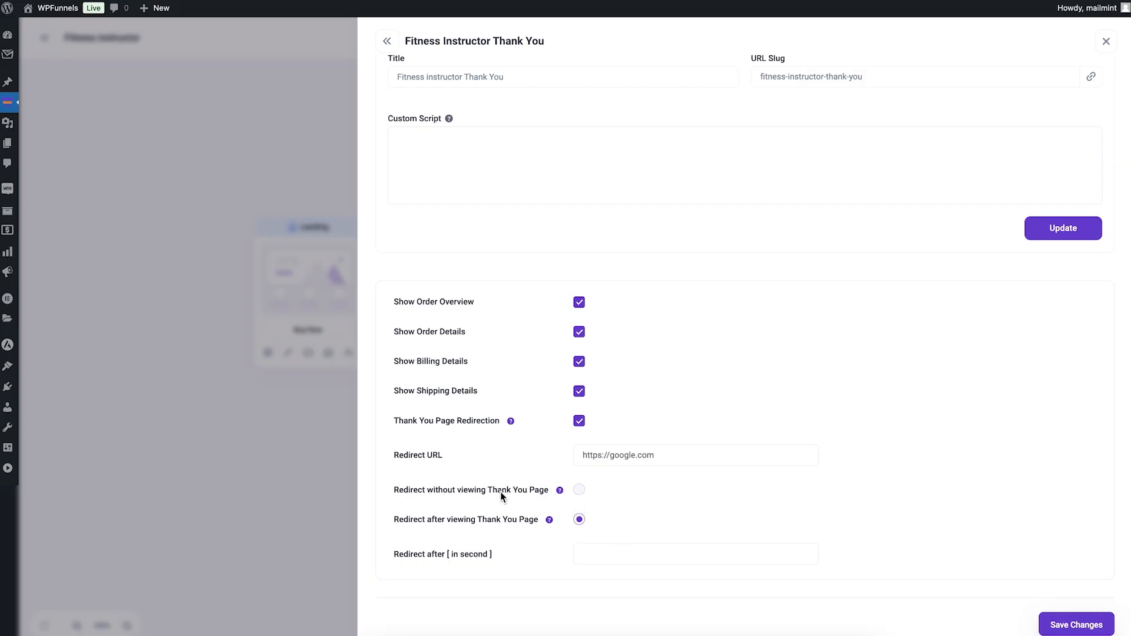
pyautogui.click(579, 491)
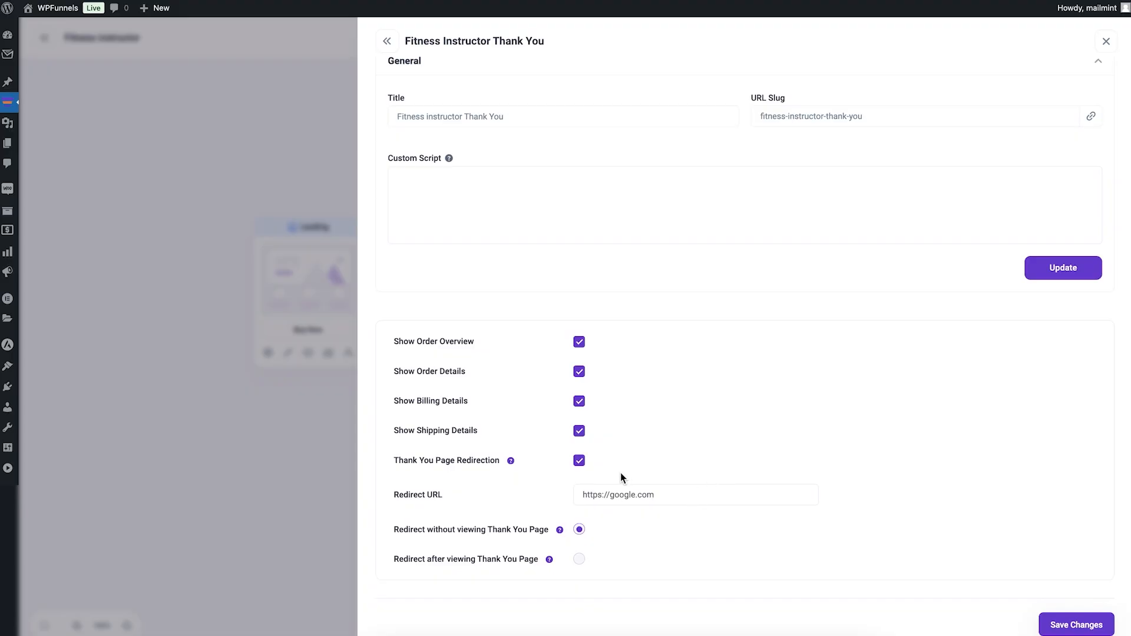
pyautogui.click(579, 462)
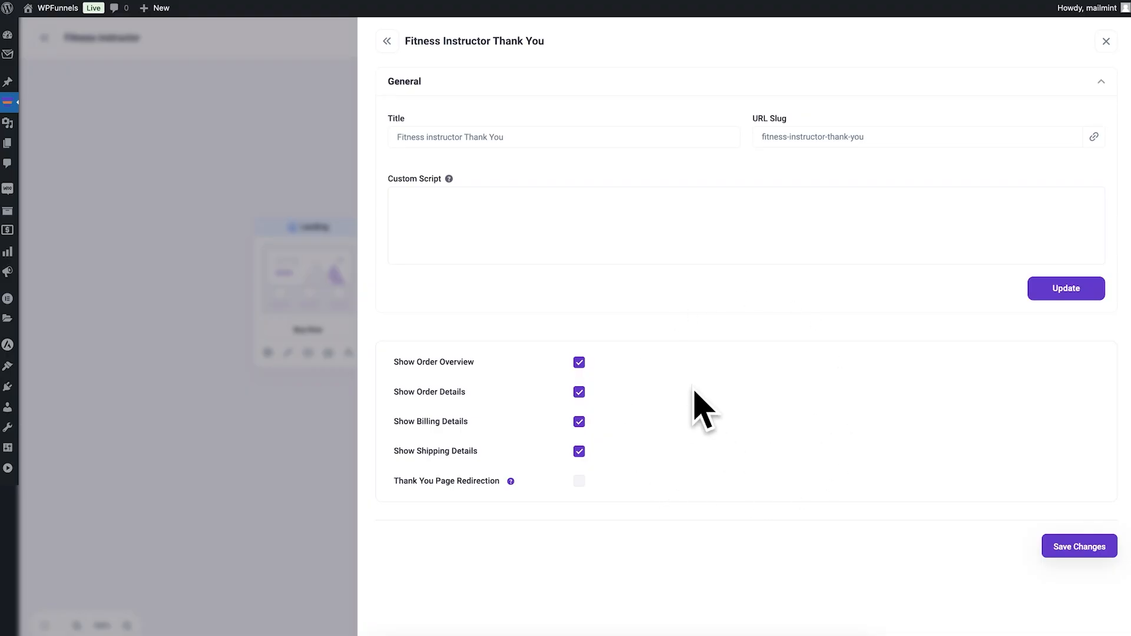
pyautogui.click(298, 295)
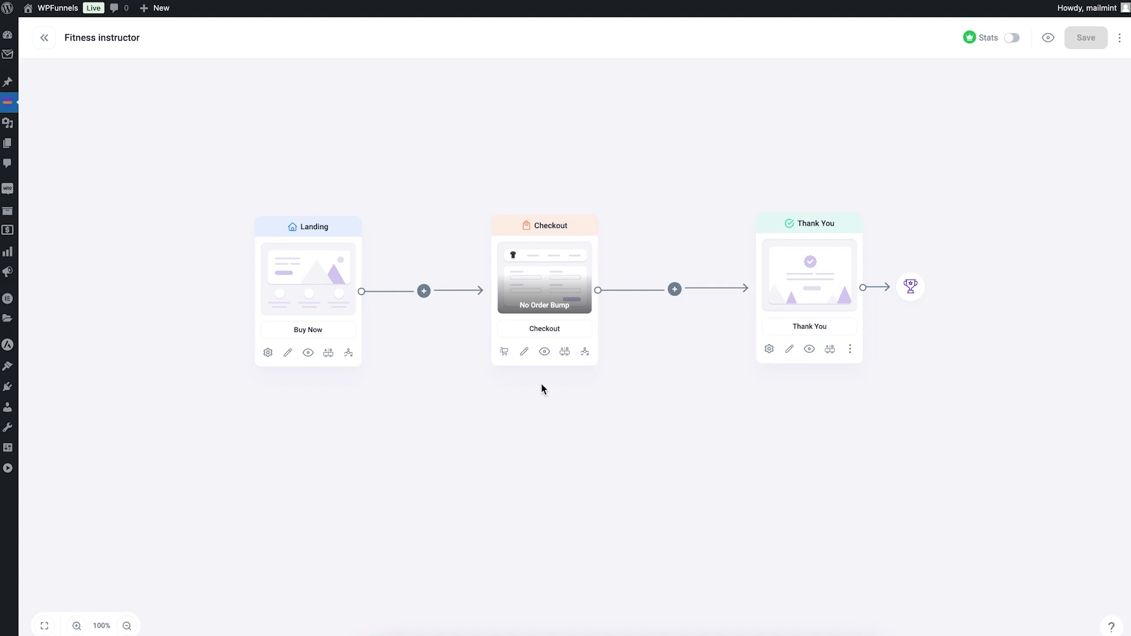
# Step: Delete the Thank You step and replace it by importing the Fitness Instructor Thank You template
pyautogui.moveTo(343, 256)
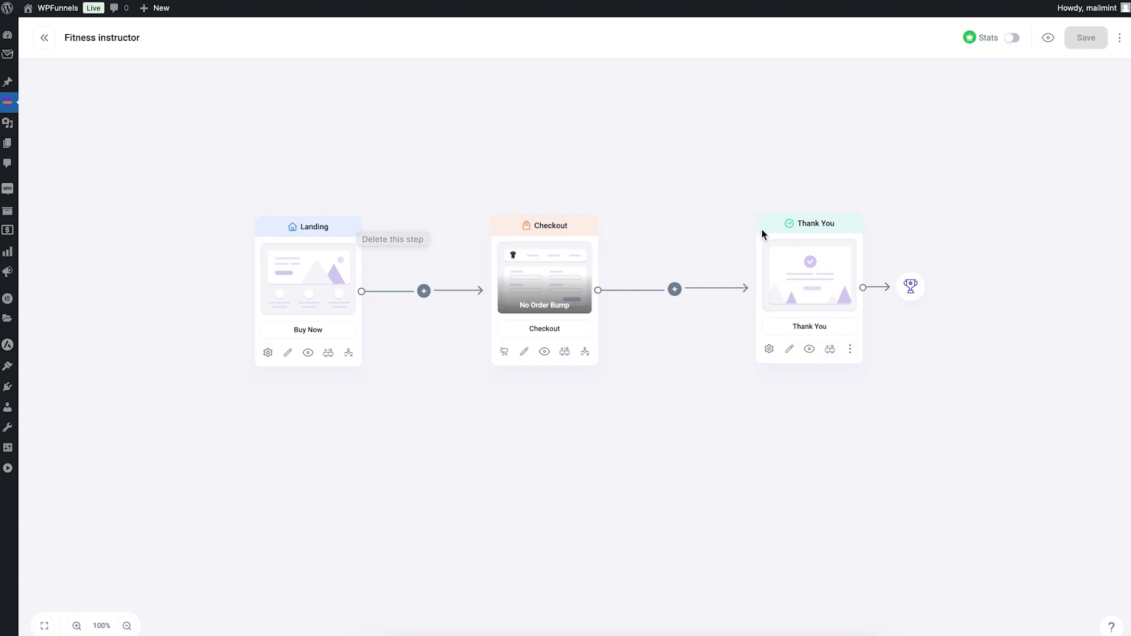
pyautogui.click(861, 215)
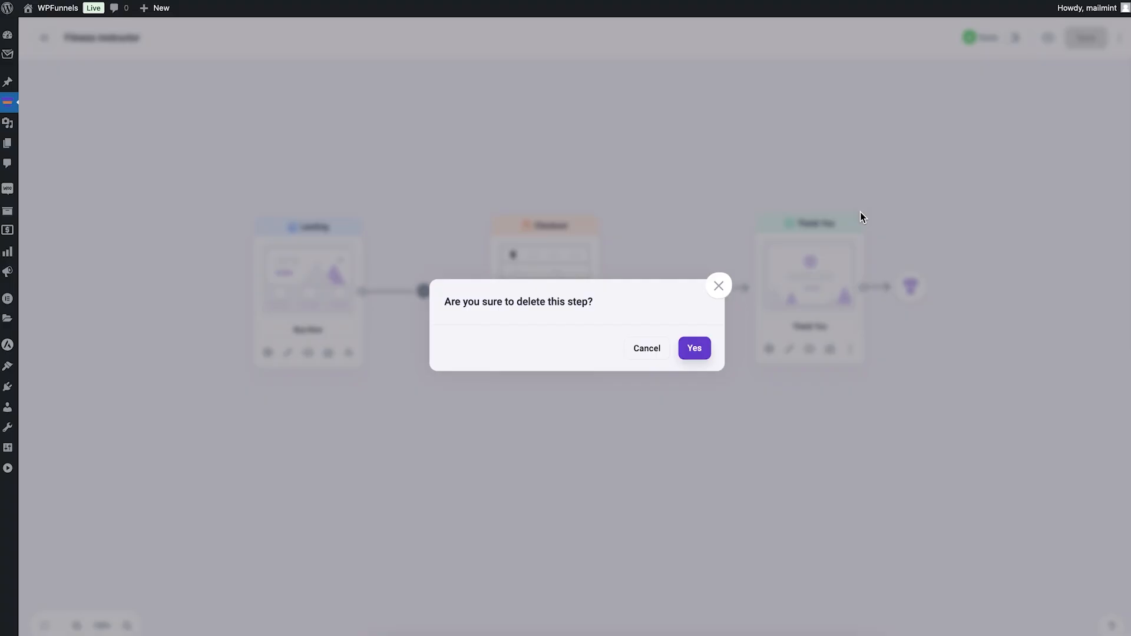
pyautogui.click(698, 354)
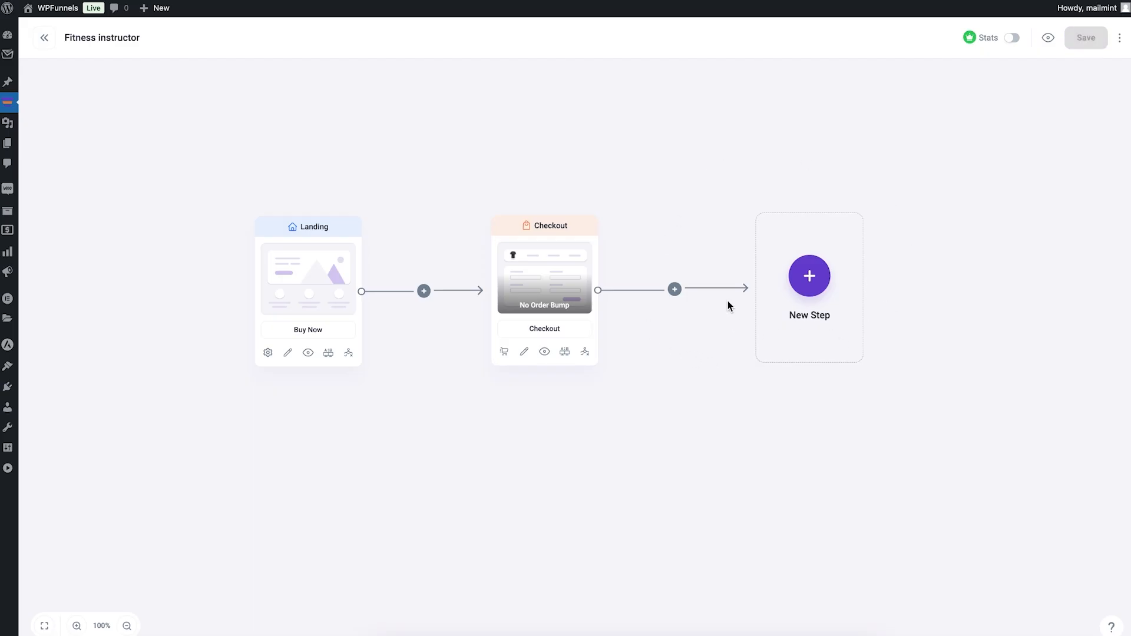
pyautogui.click(810, 277)
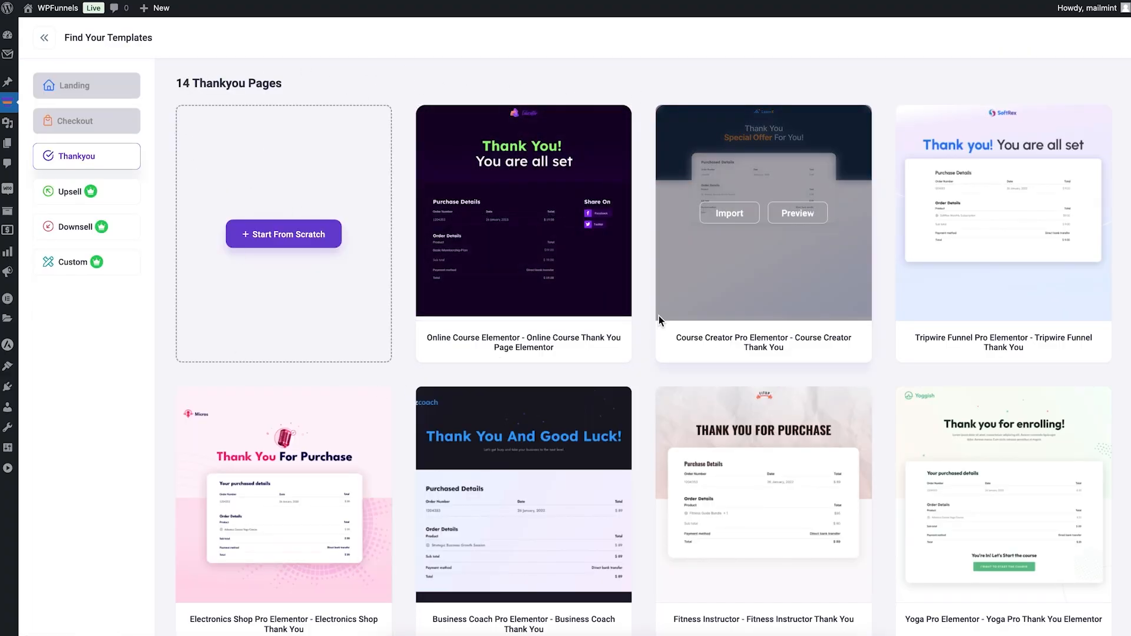
pyautogui.moveTo(450, 187)
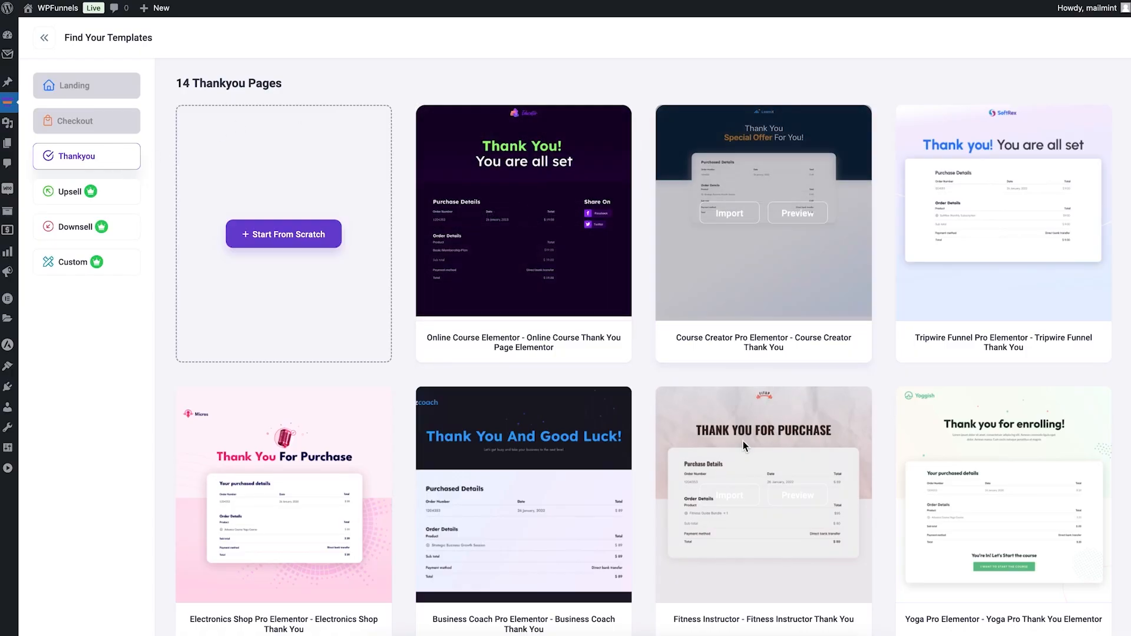
pyautogui.click(729, 498)
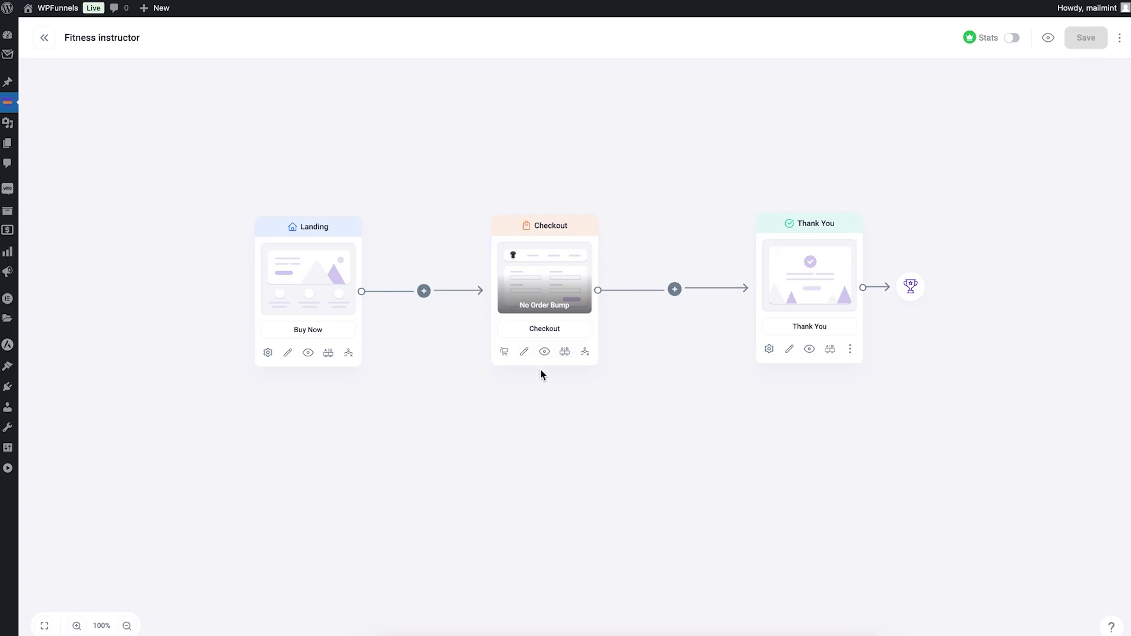
# Step: Preview the Checkout step's page and examine its layout, billing details form and order summary
pyautogui.click(544, 352)
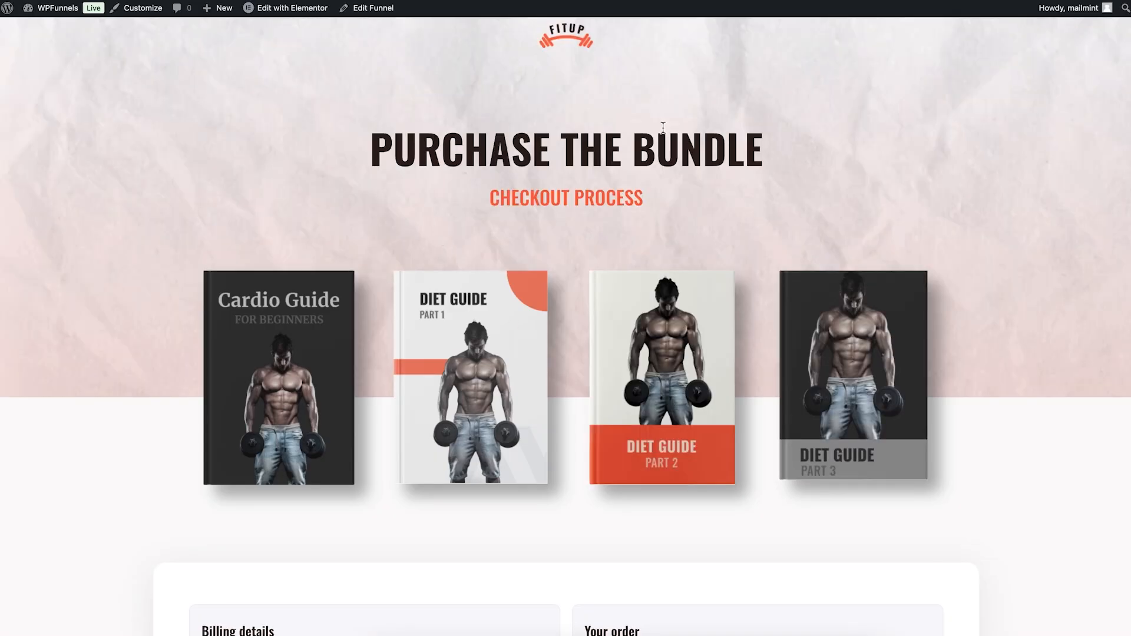
pyautogui.scroll(-10, 862, 172)
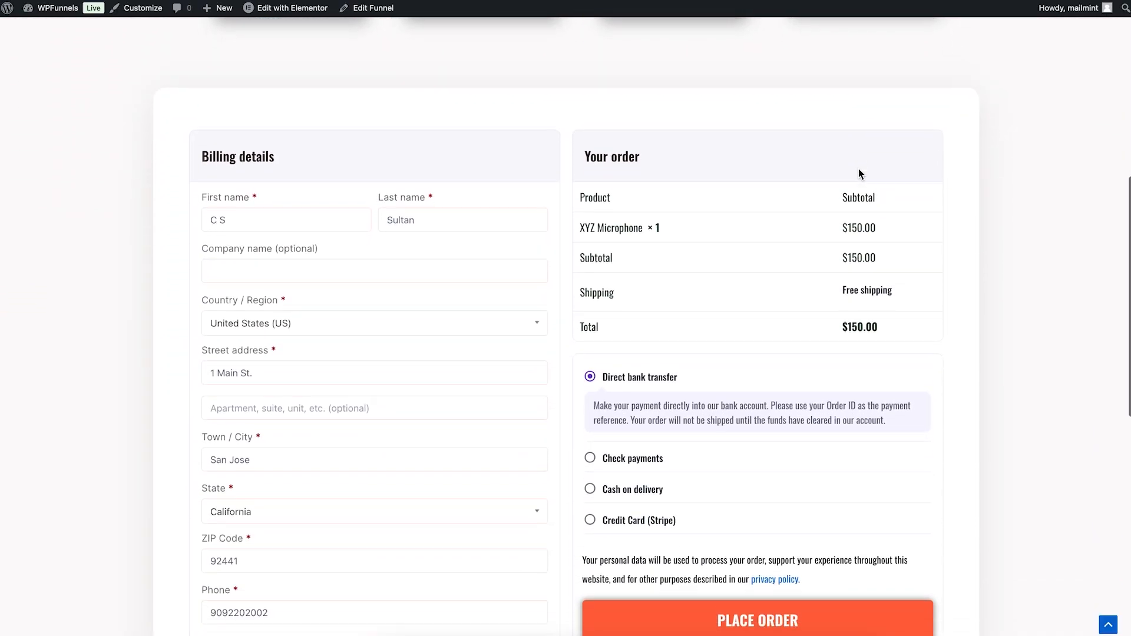
pyautogui.scroll(-8, 860, 173)
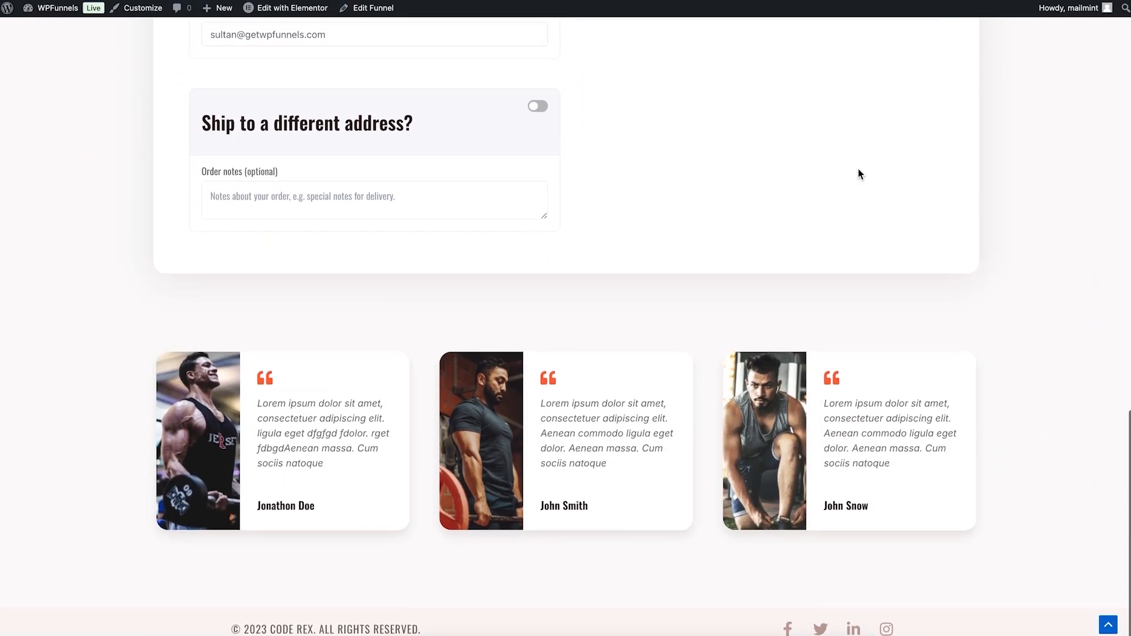
pyautogui.scroll(15, 860, 172)
pyautogui.scroll(3, 859, 171)
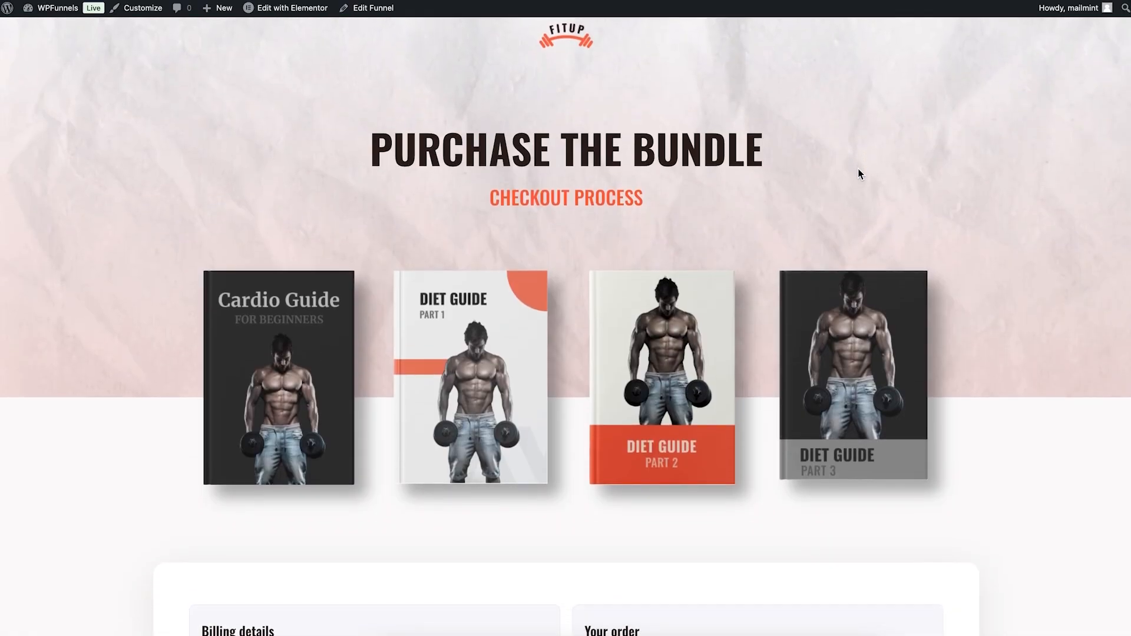
pyautogui.scroll(-7, 858, 169)
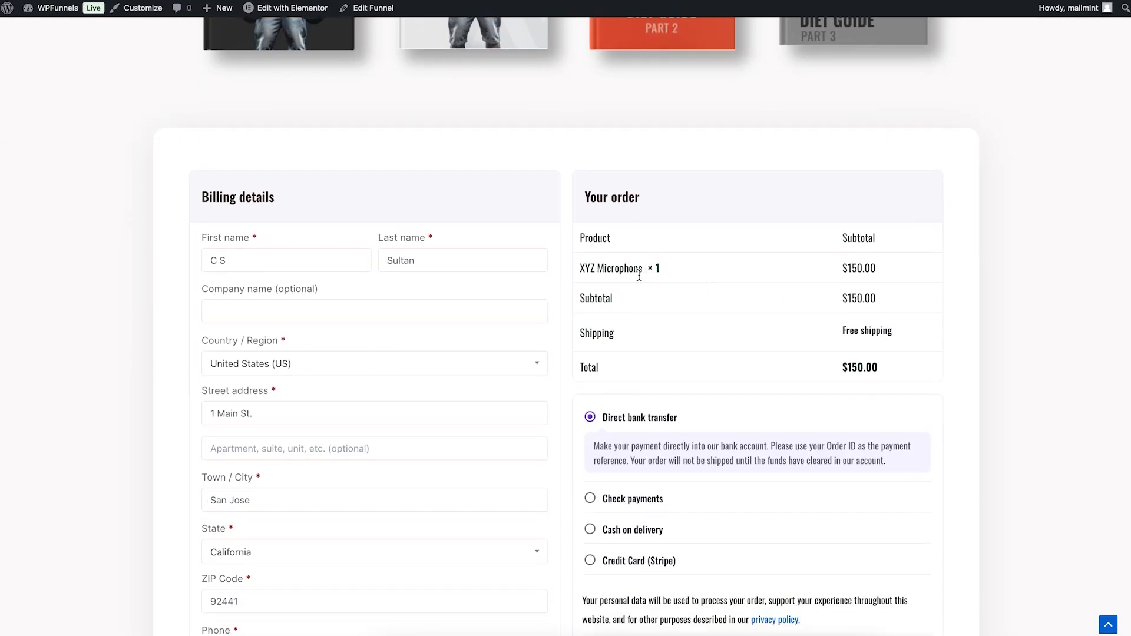
pyautogui.scroll(3, 489, 168)
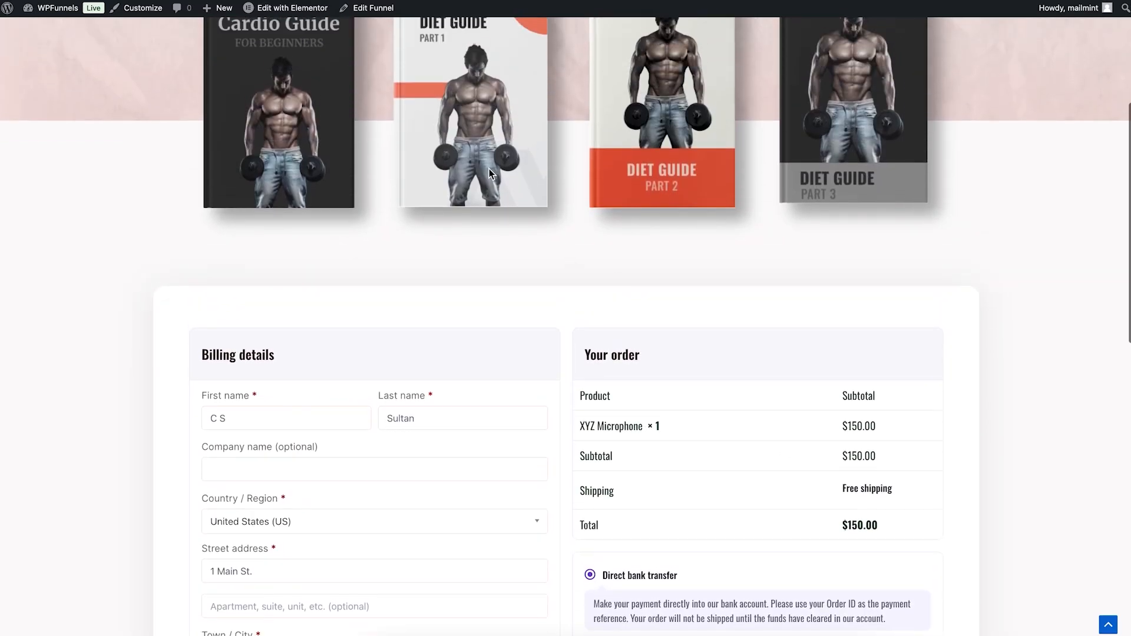
pyautogui.scroll(-4, 623, 215)
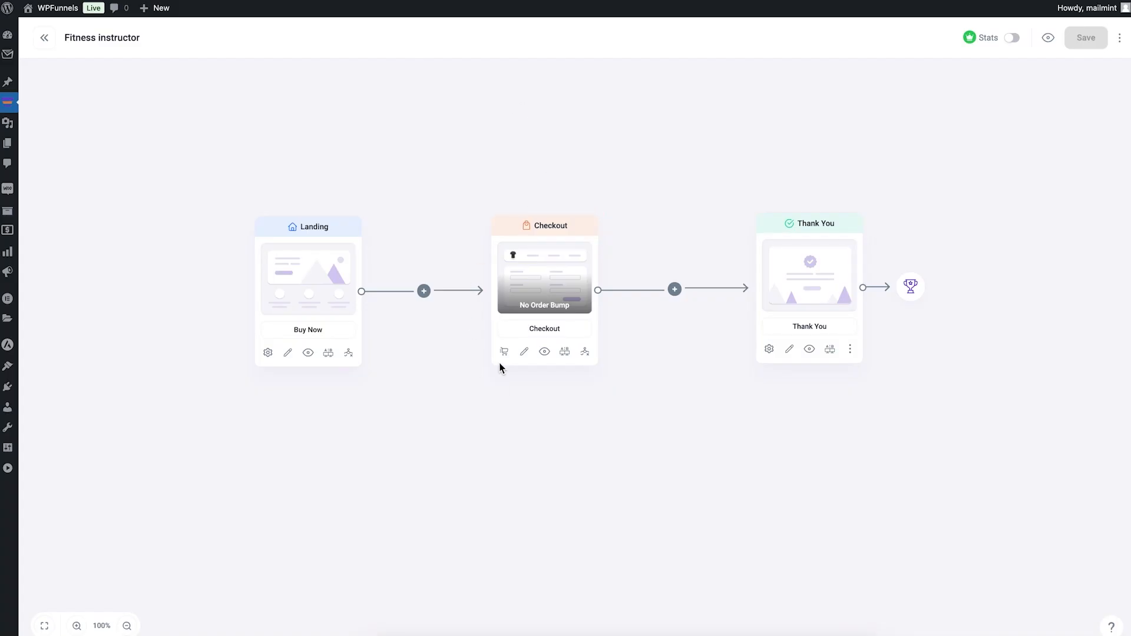
# Step: Add a new order bump to the Checkout step
pyautogui.click(503, 352)
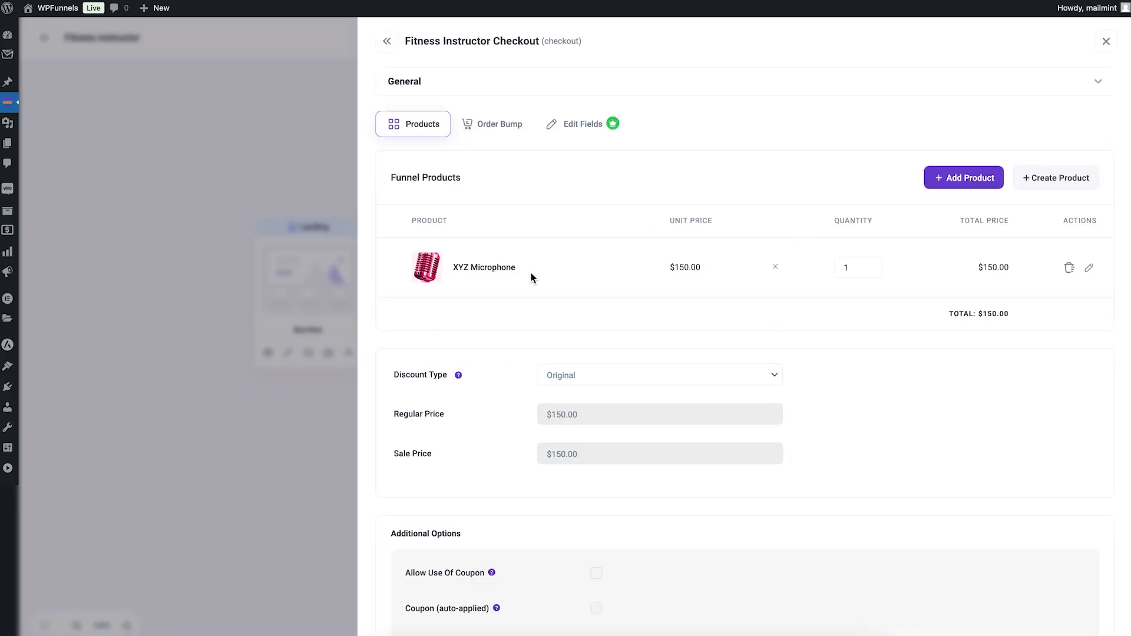
pyautogui.click(500, 131)
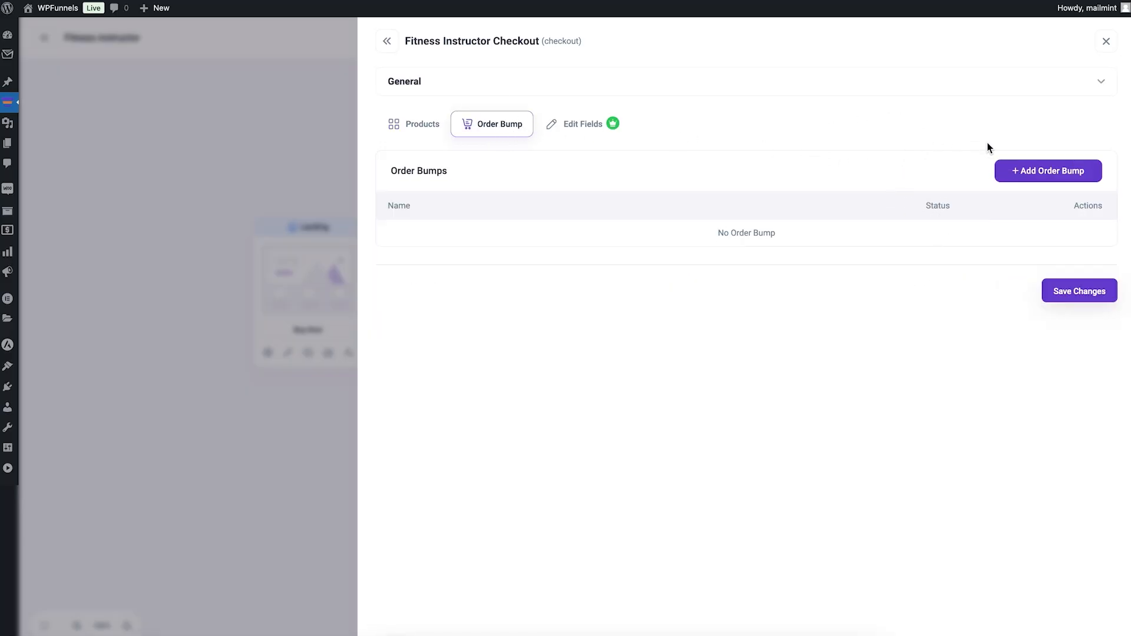
pyautogui.click(1026, 173)
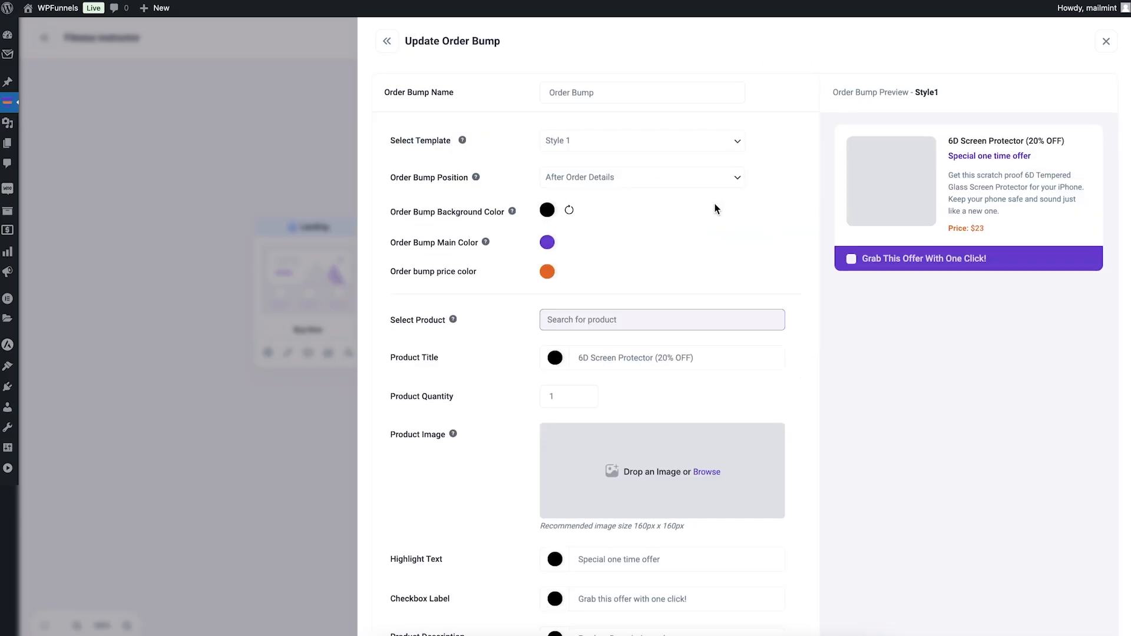
pyautogui.scroll(-7, 718, 206)
pyautogui.scroll(8, 724, 200)
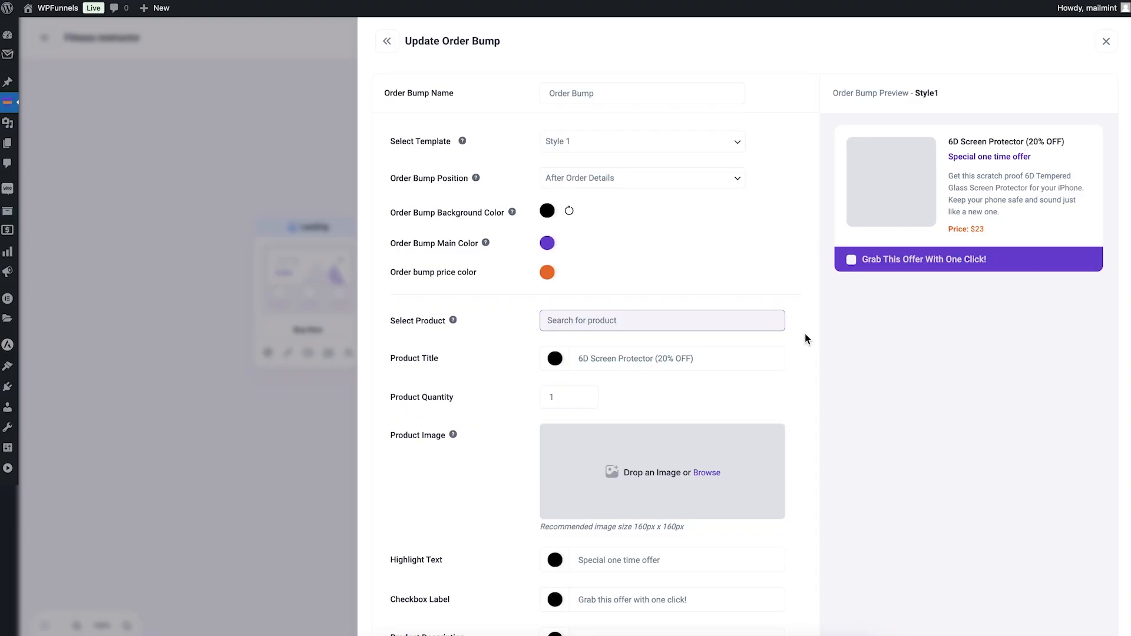
# Step: Search for "micro" and select XYZ Pop-filter as the order bump's product
pyautogui.click(648, 323)
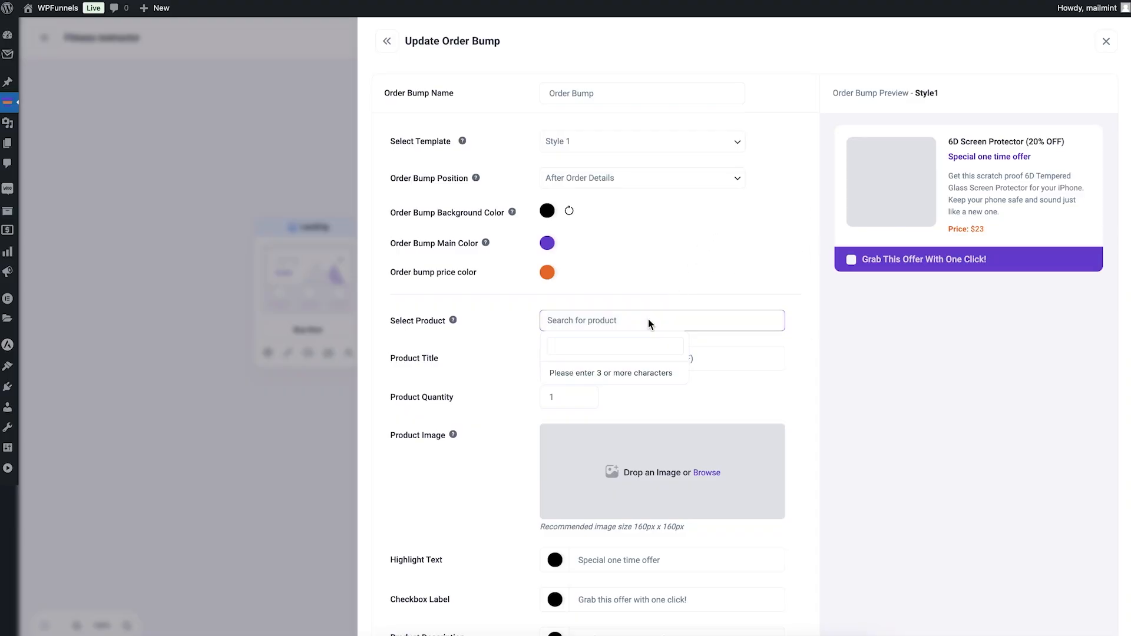
pyautogui.write('mirco')
pyautogui.press('BackSpace')
pyautogui.press('BackSpace')
pyautogui.press('BackSpace')
pyautogui.write('cro')
pyautogui.click(629, 425)
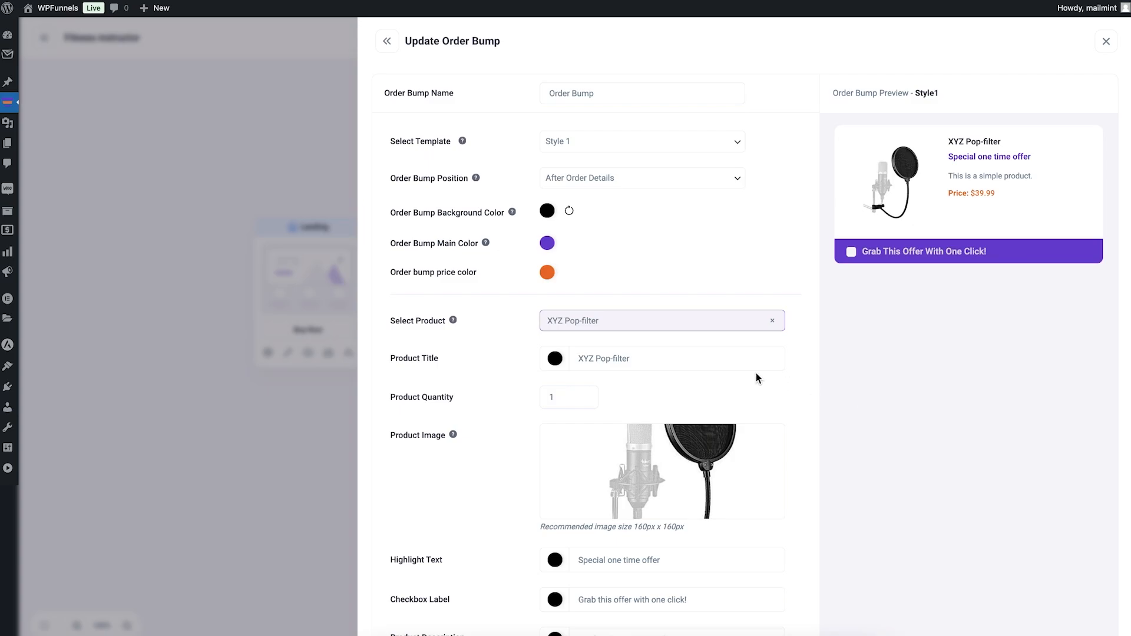
# Step: Look over the order bump's product details and set its template to Style 2
pyautogui.scroll(-4, 678, 284)
pyautogui.scroll(4, 680, 281)
pyautogui.scroll(-5, 680, 283)
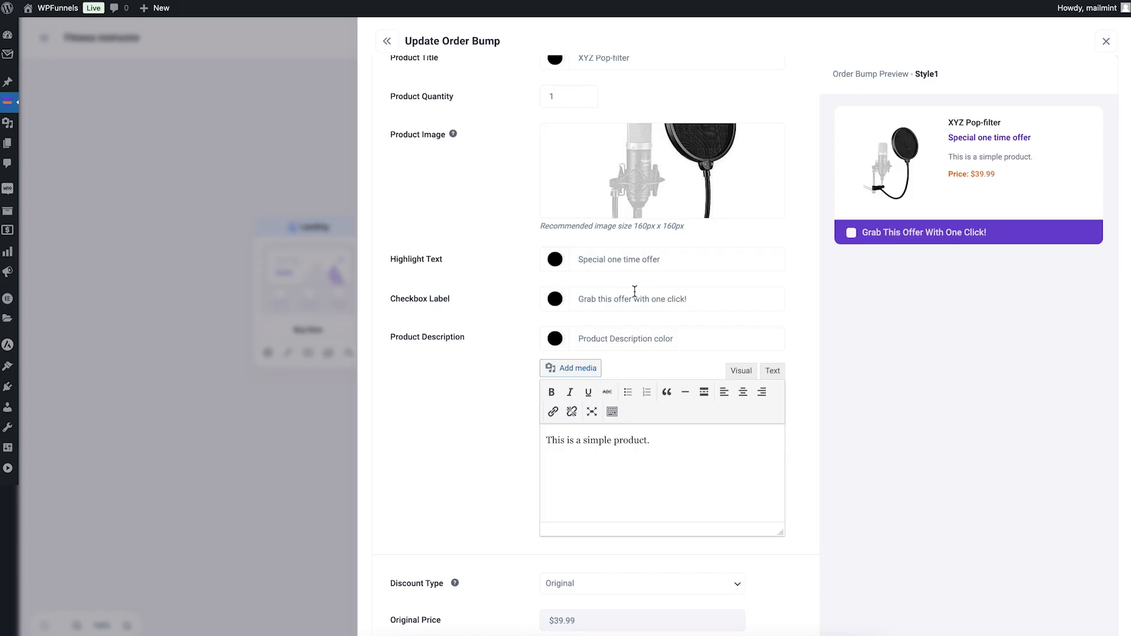
pyautogui.scroll(5, 676, 464)
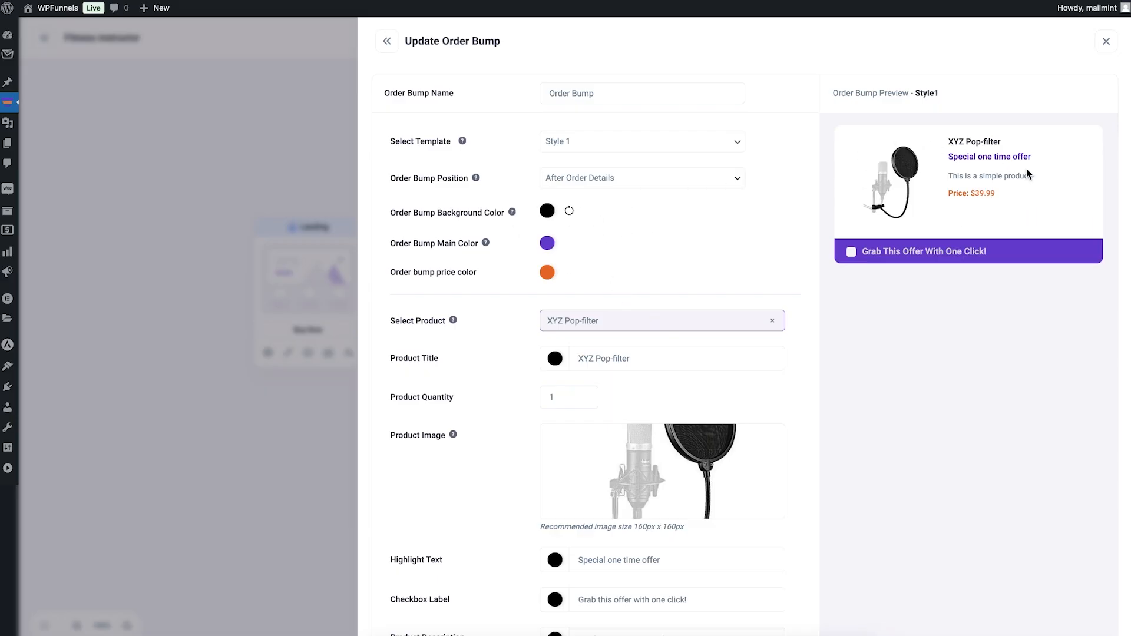
pyautogui.click(701, 143)
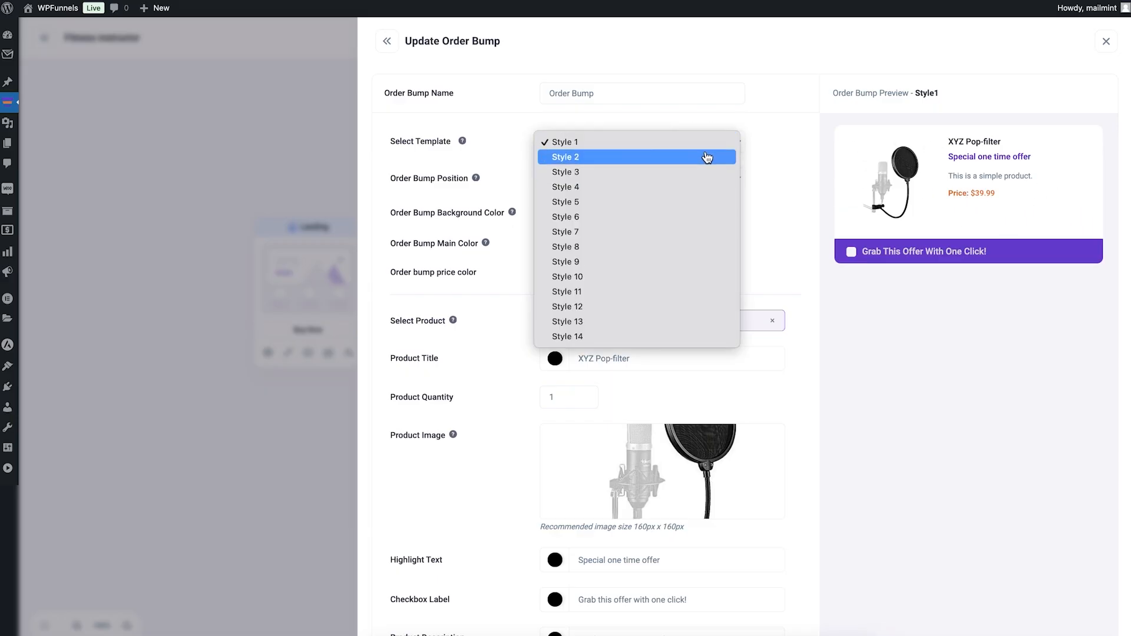
pyautogui.click(704, 160)
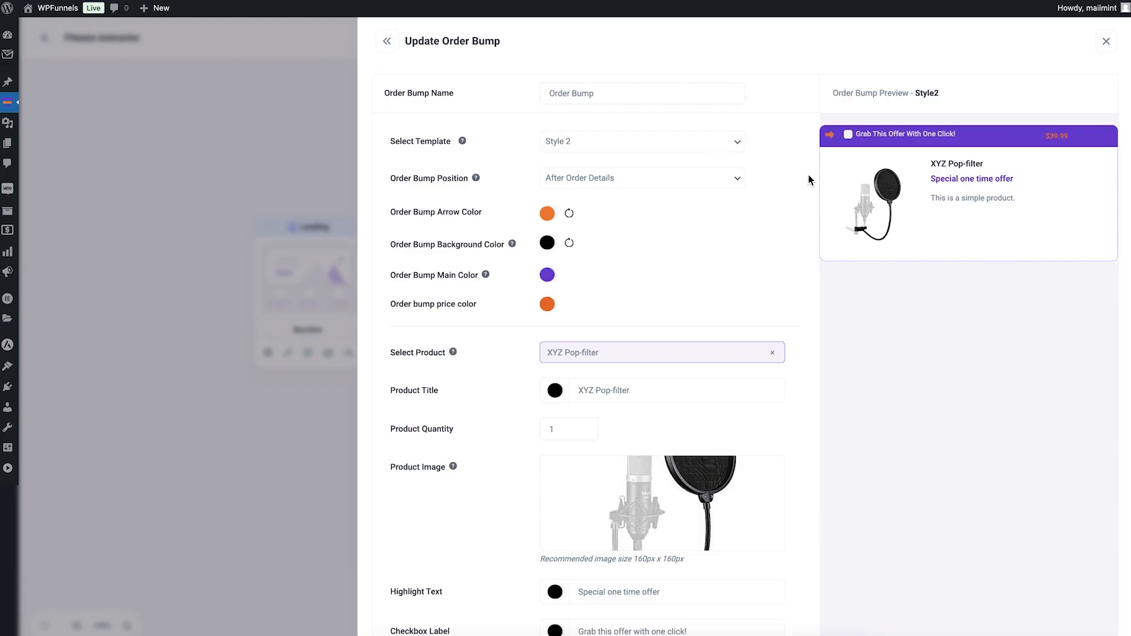
# Step: Look over the order bump's position options, colours, product content and discount settings
pyautogui.click(631, 182)
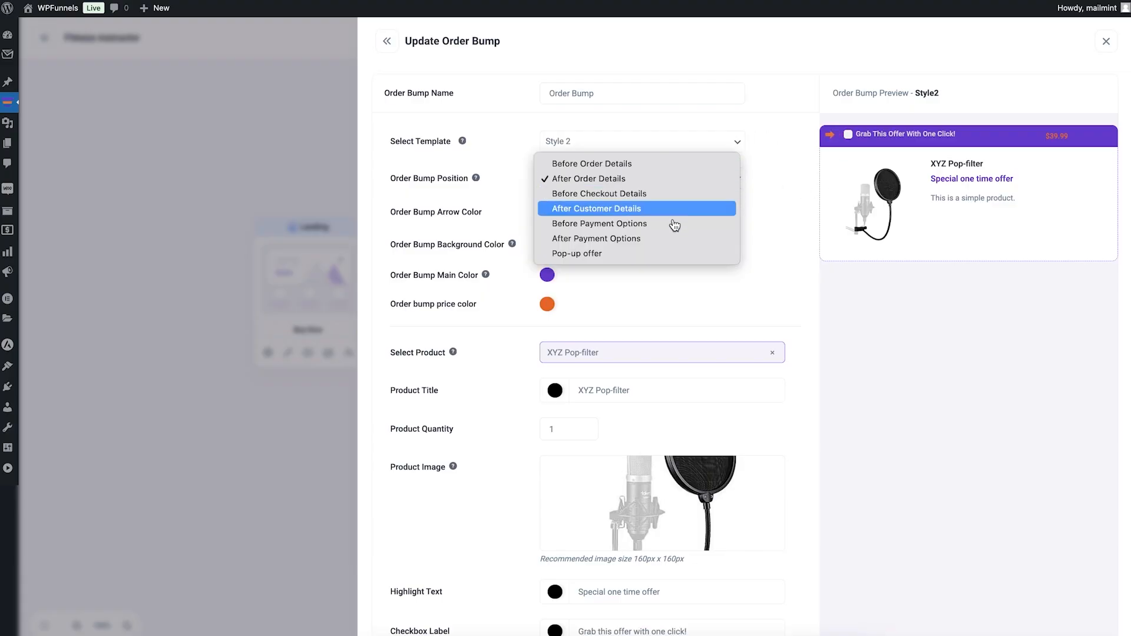
pyautogui.click(875, 366)
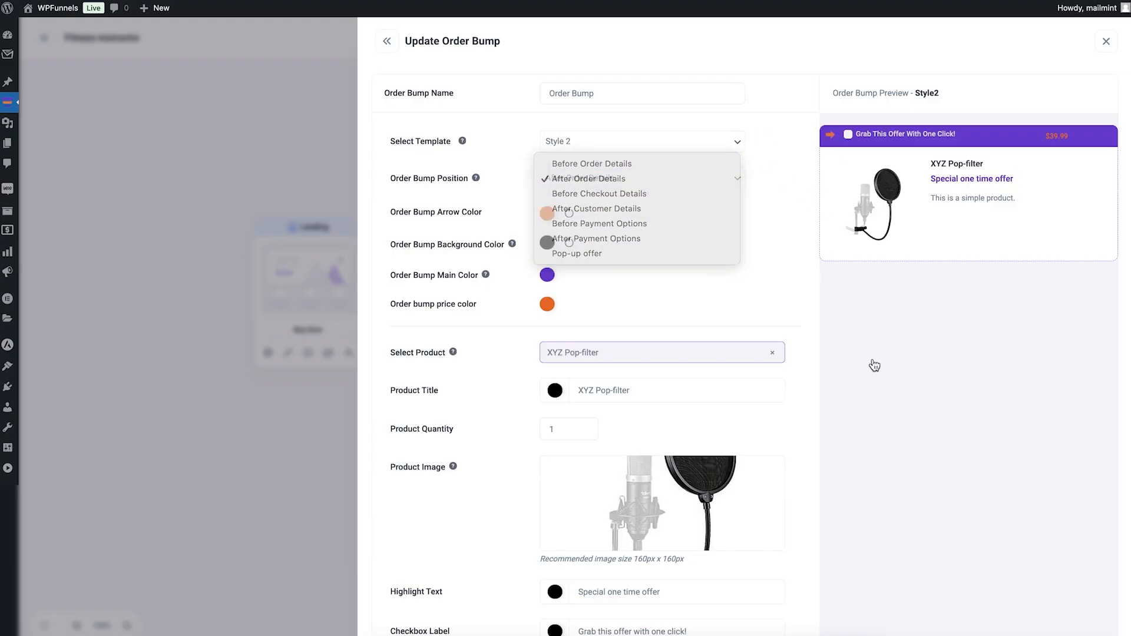
pyautogui.scroll(-3, 725, 337)
pyautogui.scroll(-5, 725, 337)
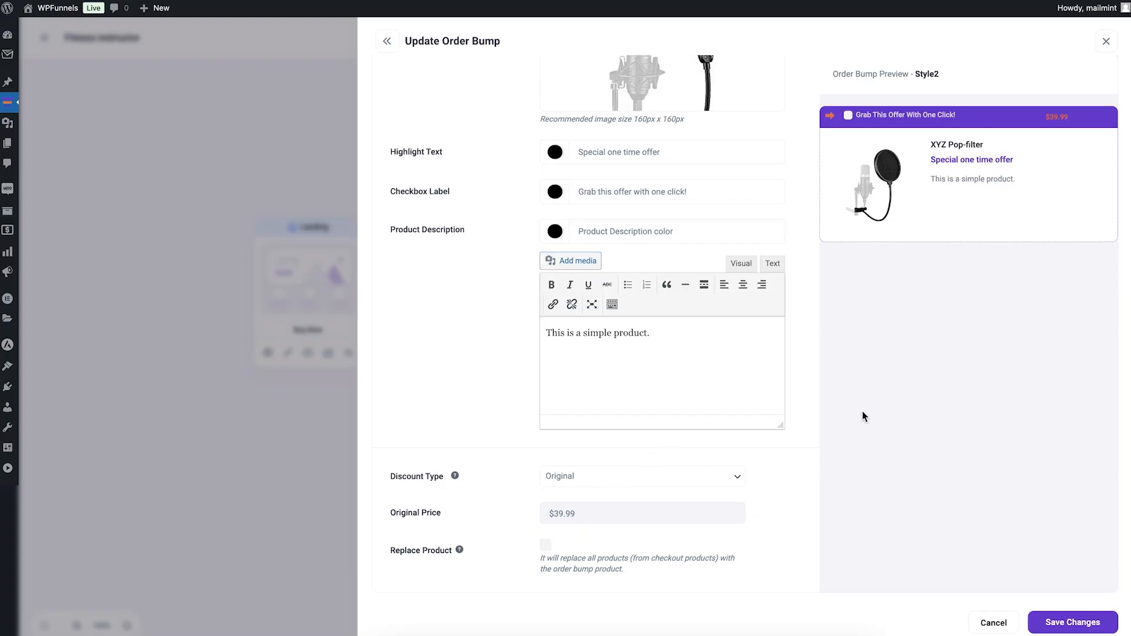
pyautogui.scroll(8, 862, 416)
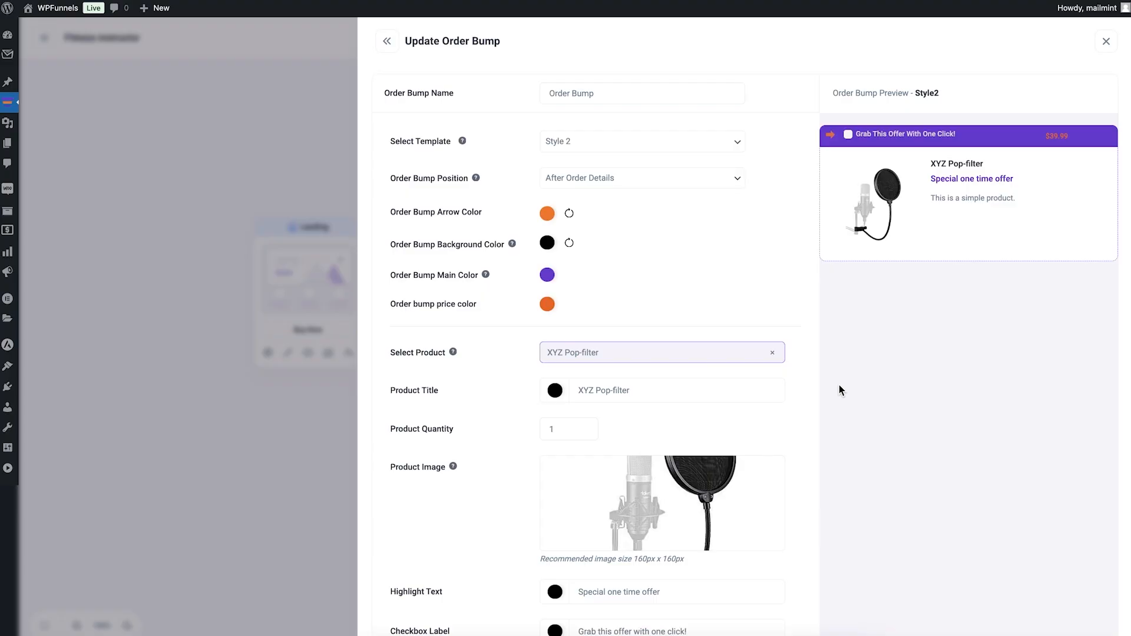
pyautogui.scroll(-8, 840, 385)
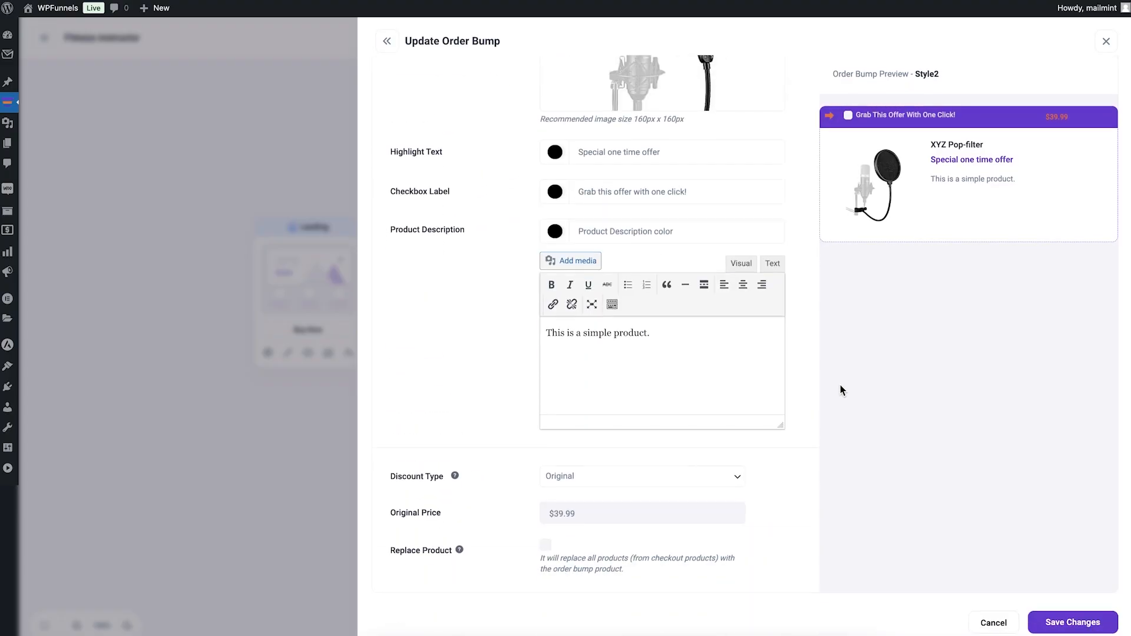
pyautogui.scroll(8, 840, 384)
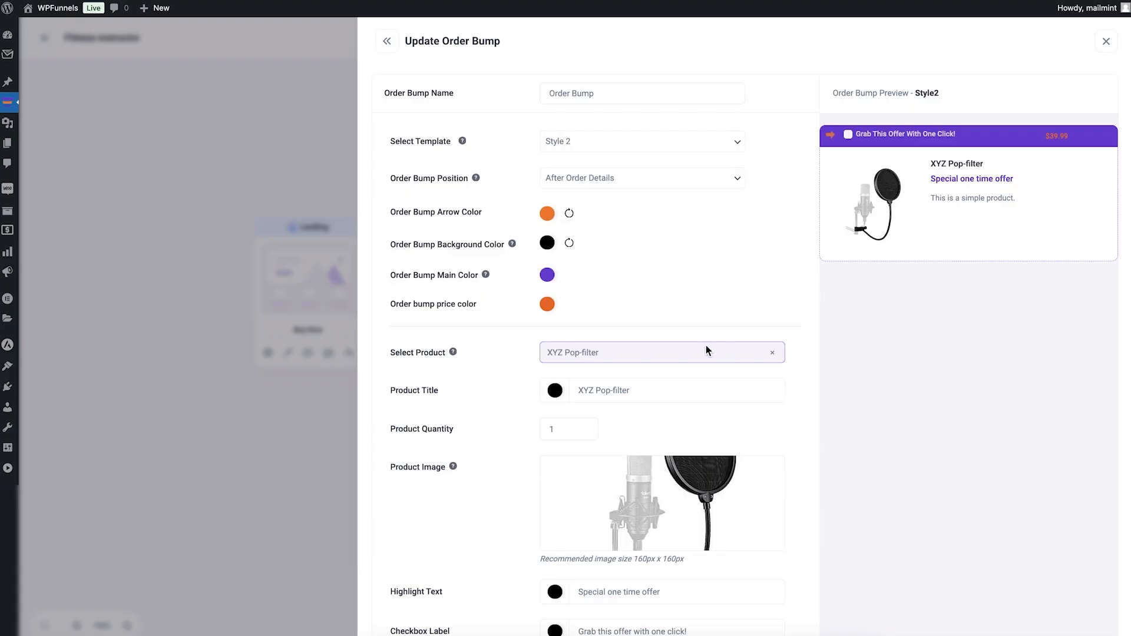
pyautogui.scroll(-7, 707, 349)
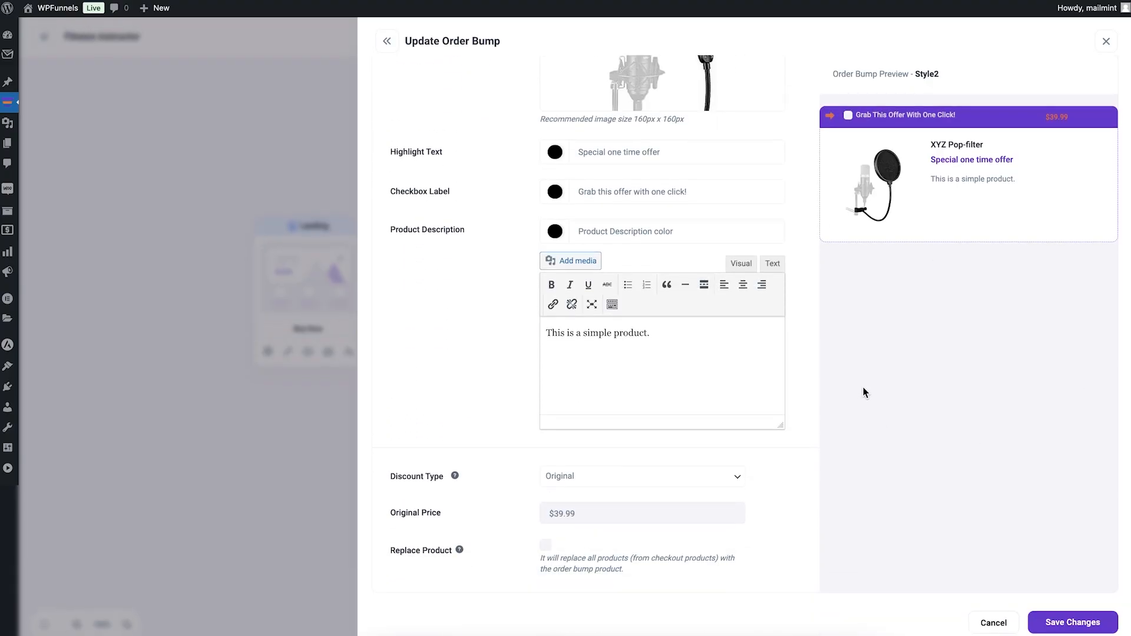
# Step: Save the order bump and close the Checkout step's settings
pyautogui.click(1058, 621)
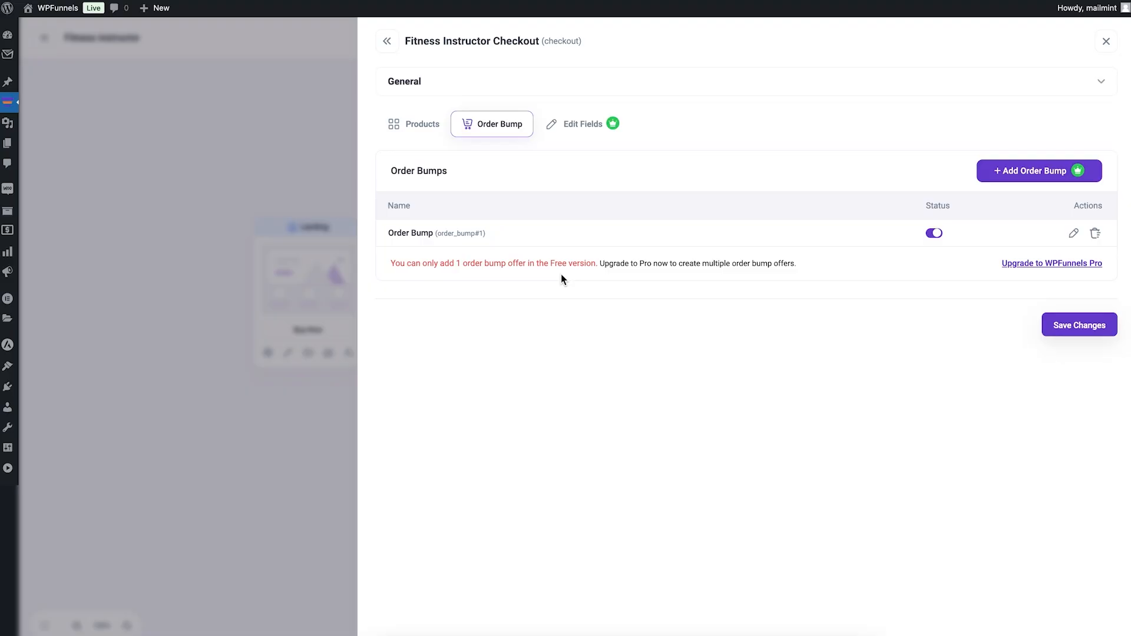
pyautogui.click(263, 232)
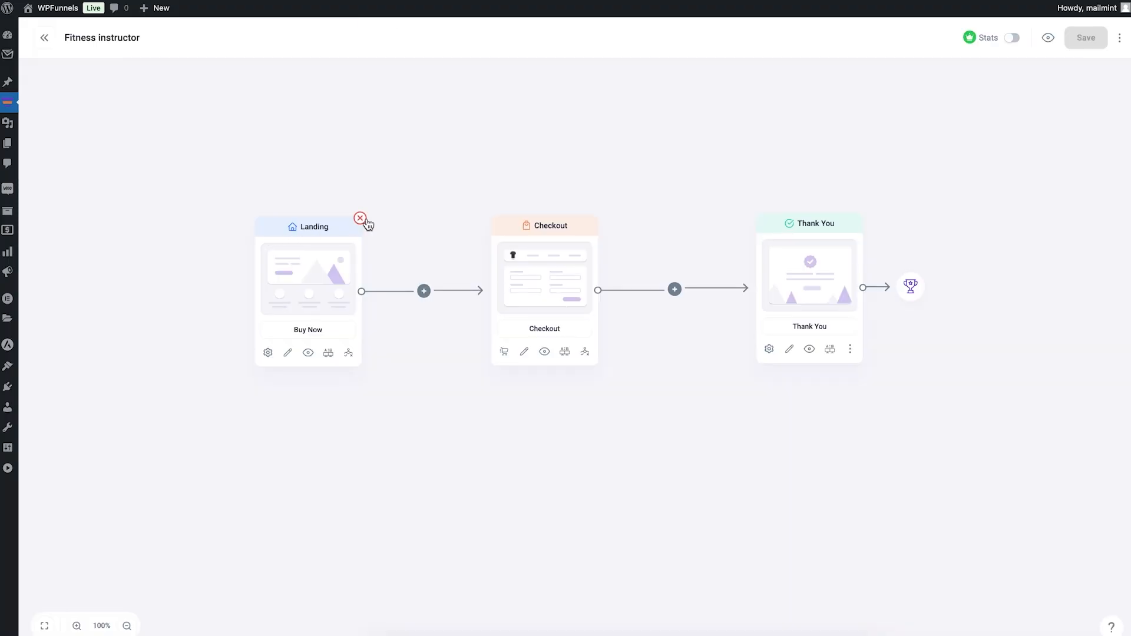
# Step: Preview the Checkout step's page and examine the order bump shown with the order details
pyautogui.click(545, 352)
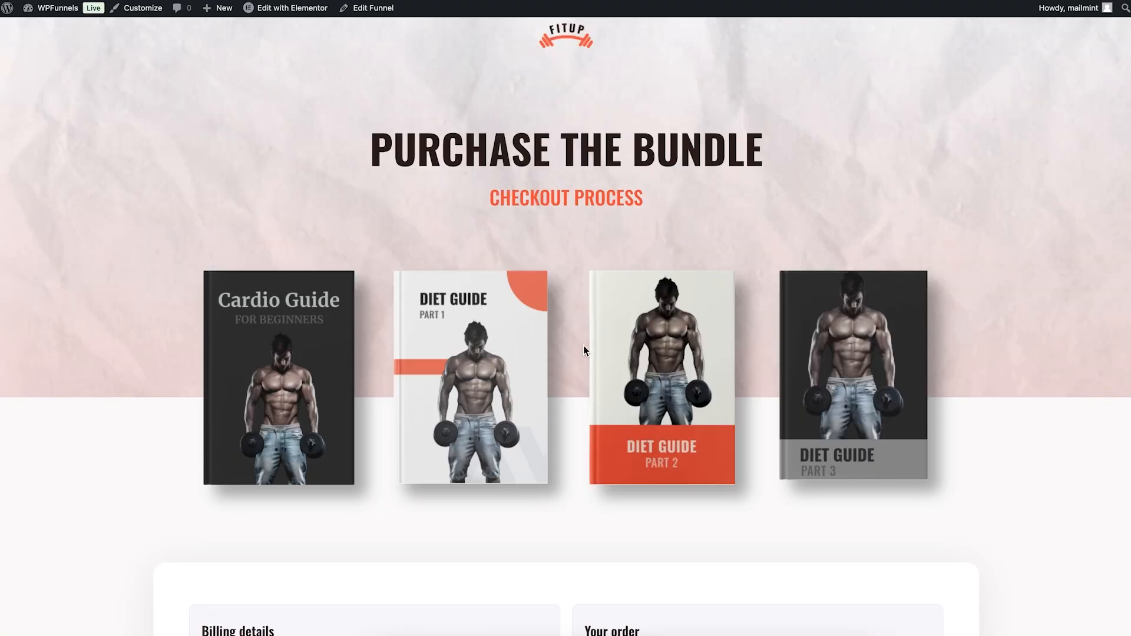
pyautogui.scroll(-4, 583, 345)
pyautogui.scroll(-6, 583, 345)
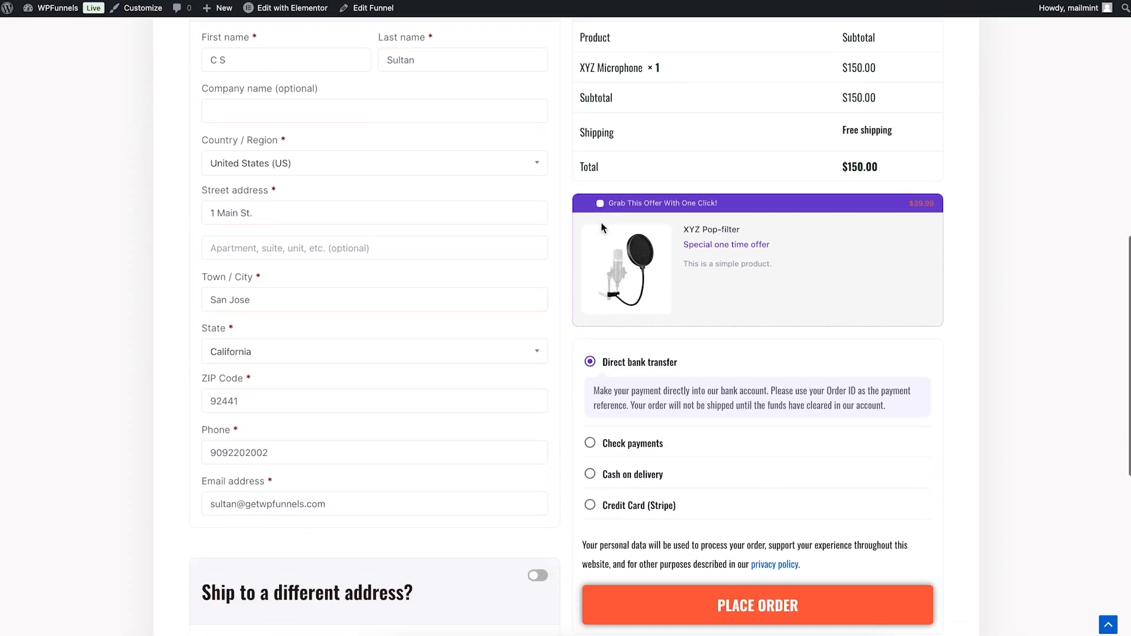
pyautogui.scroll(2, 603, 222)
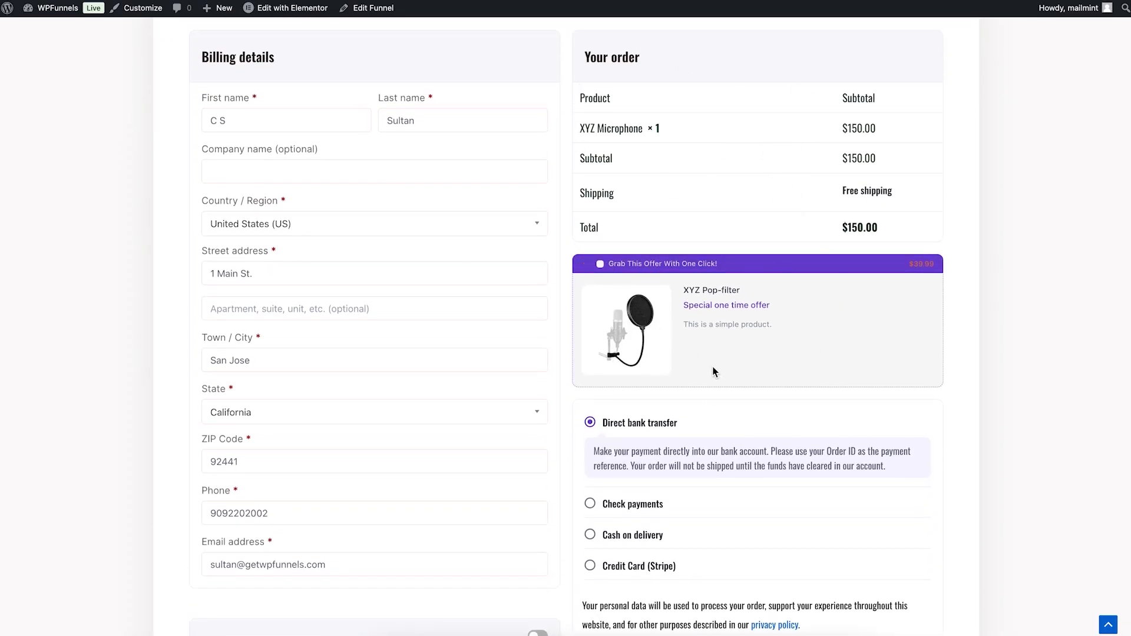
pyautogui.scroll(-1, 714, 366)
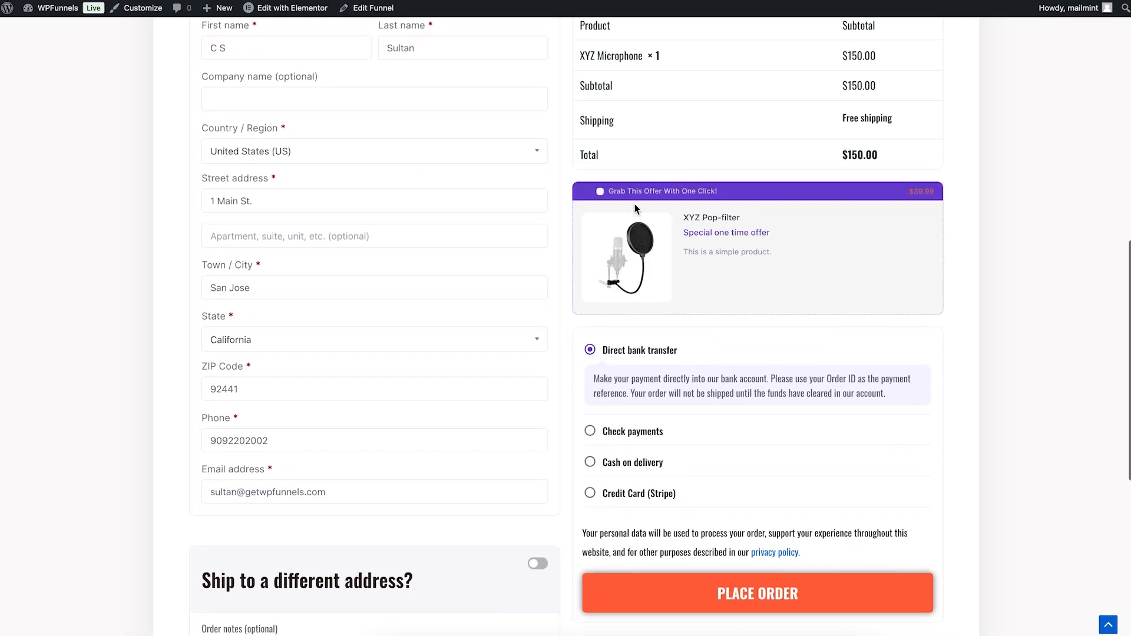
# Step: Accept the XYZ Pop-filter offer on the checkout page and withdraw it again to test the order summary
pyautogui.click(600, 192)
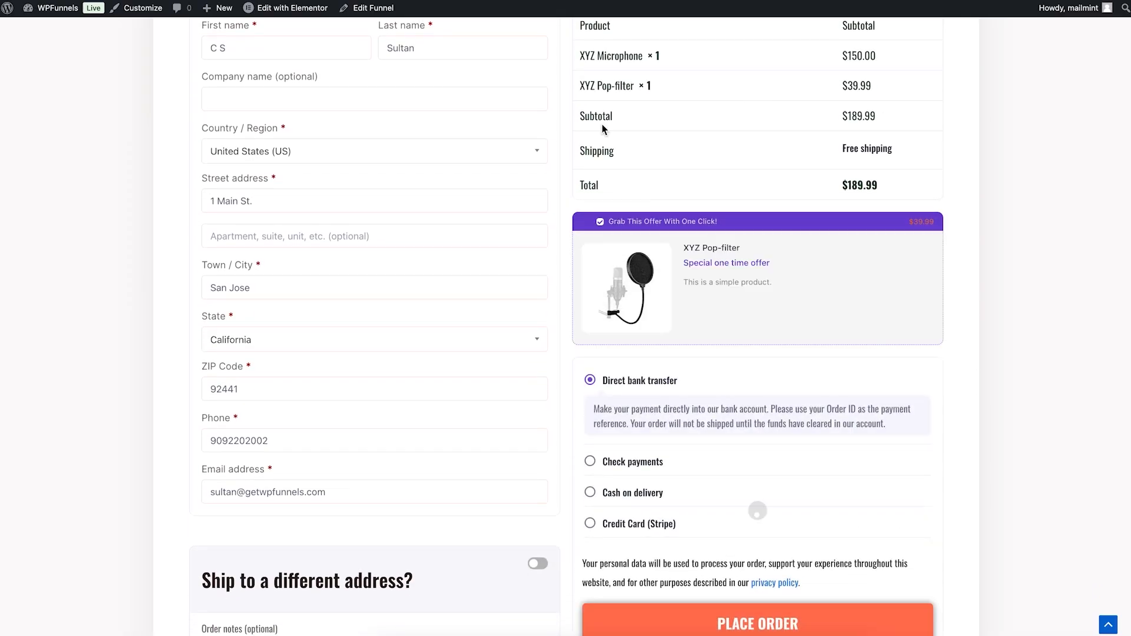
pyautogui.click(601, 222)
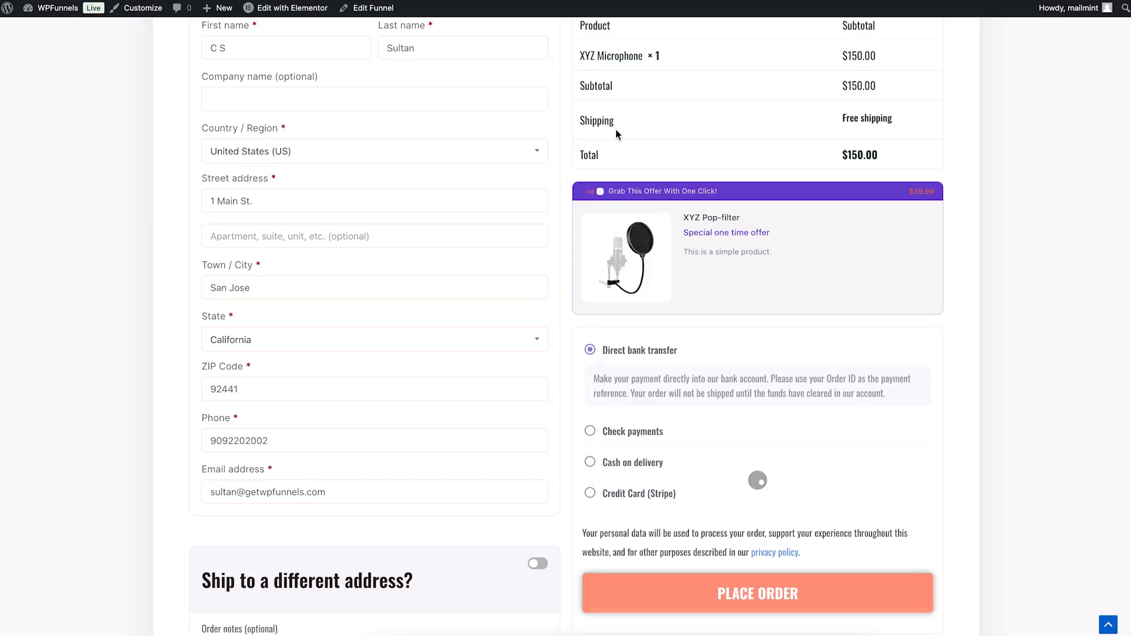
pyautogui.scroll(6, 772, 132)
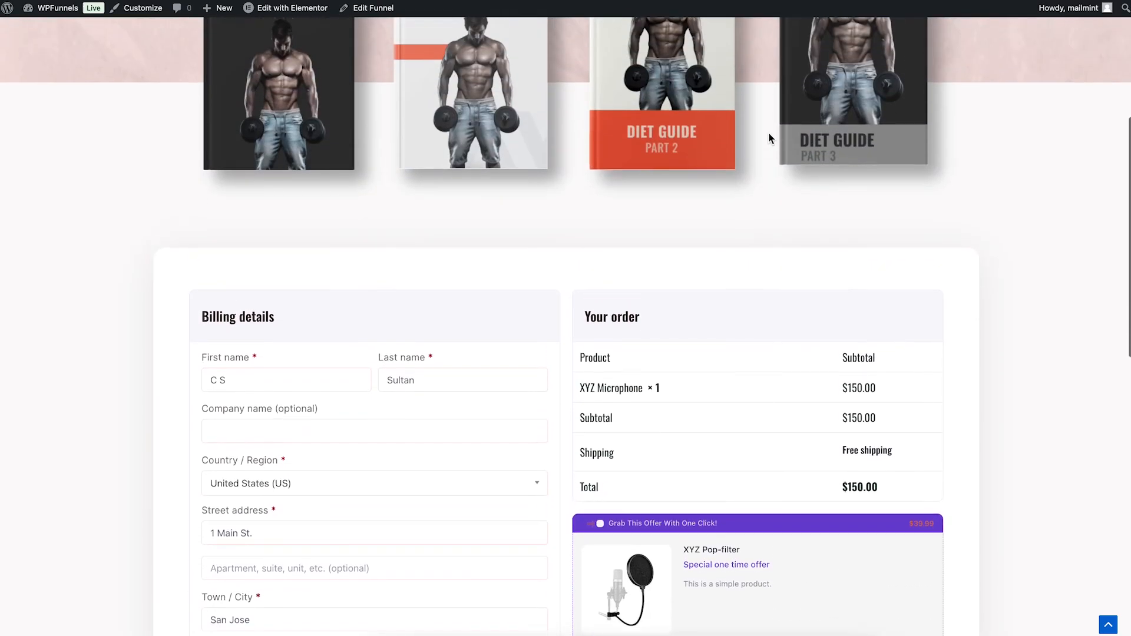
pyautogui.scroll(4, 744, 136)
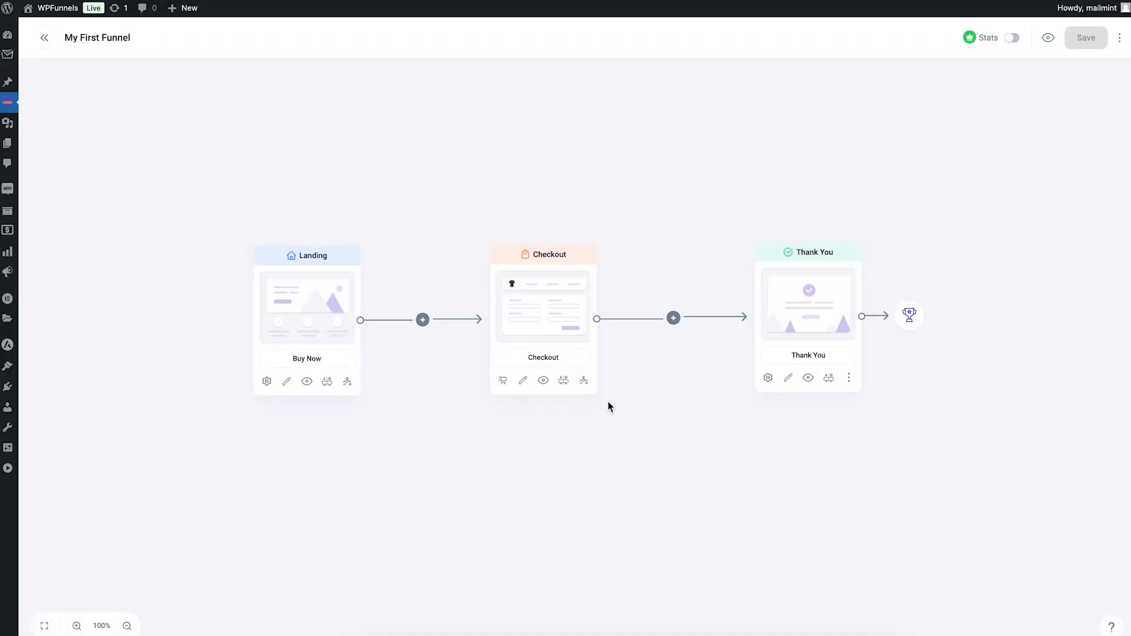
# Step: Enable a condition on the Checkout step for Orderbump is accepted, with thankyou [#988] as the next step for both True and False
pyautogui.click(583, 380)
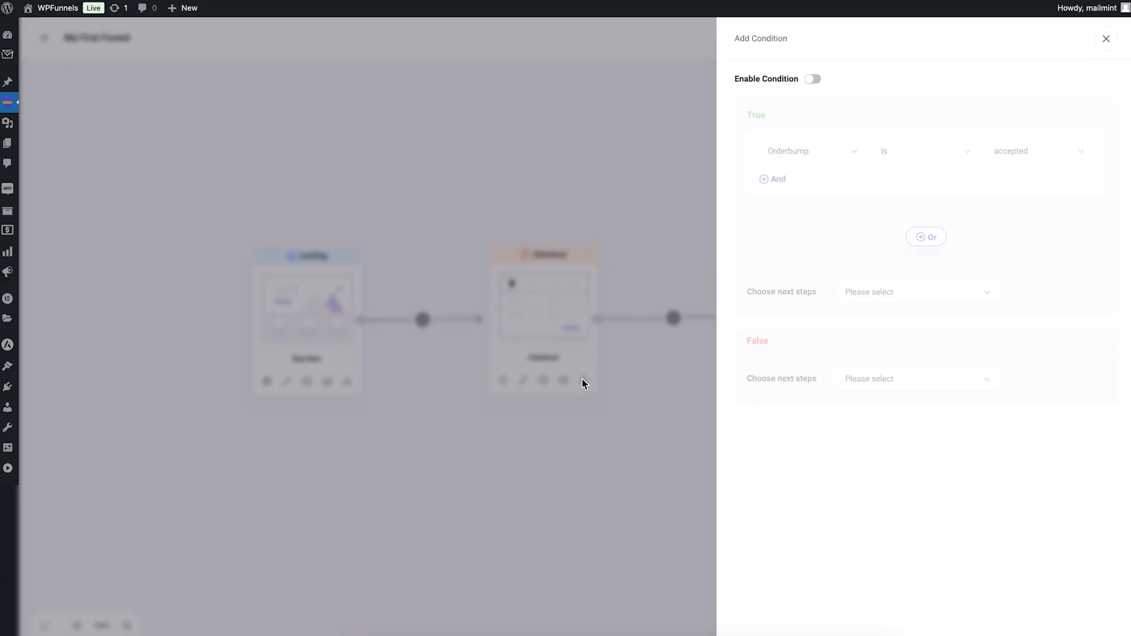
pyautogui.click(816, 79)
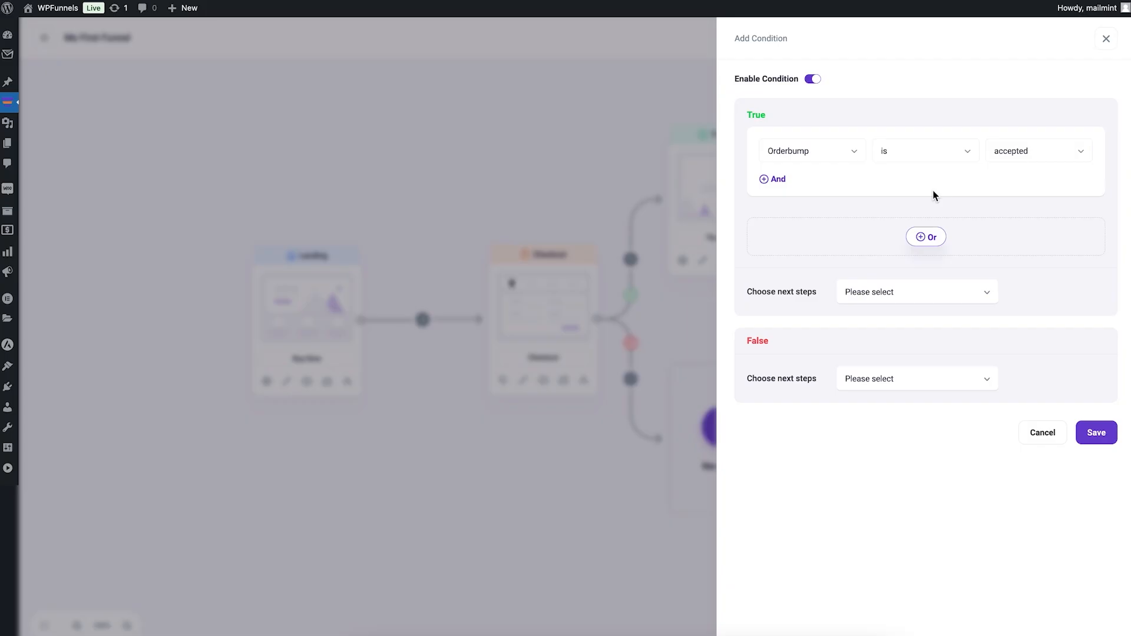
pyautogui.click(873, 294)
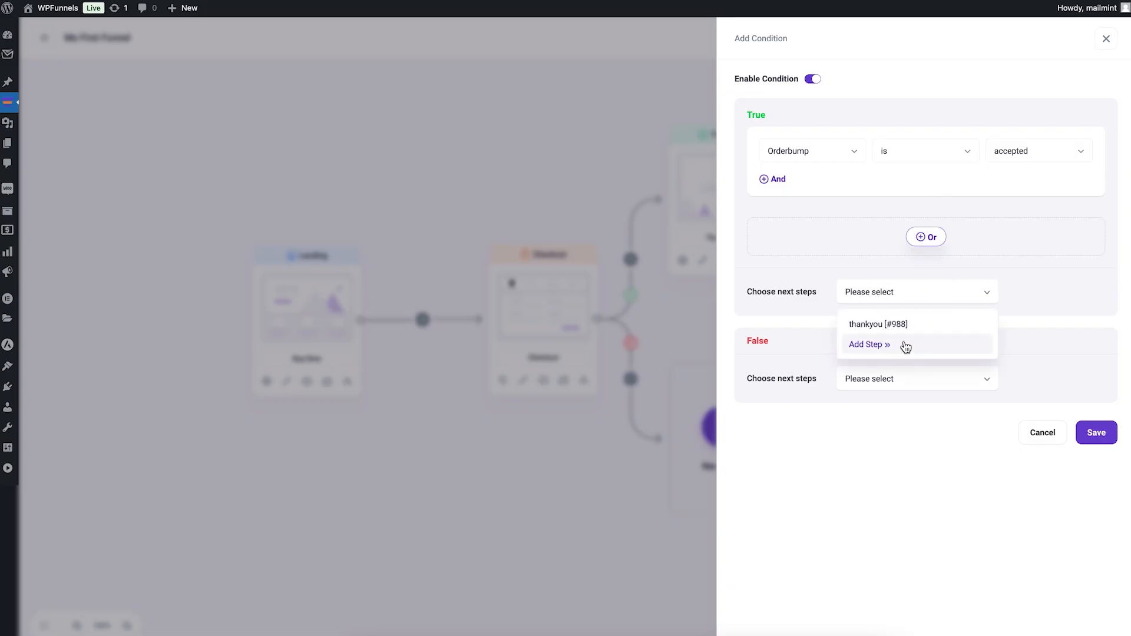
pyautogui.click(902, 324)
pyautogui.click(895, 383)
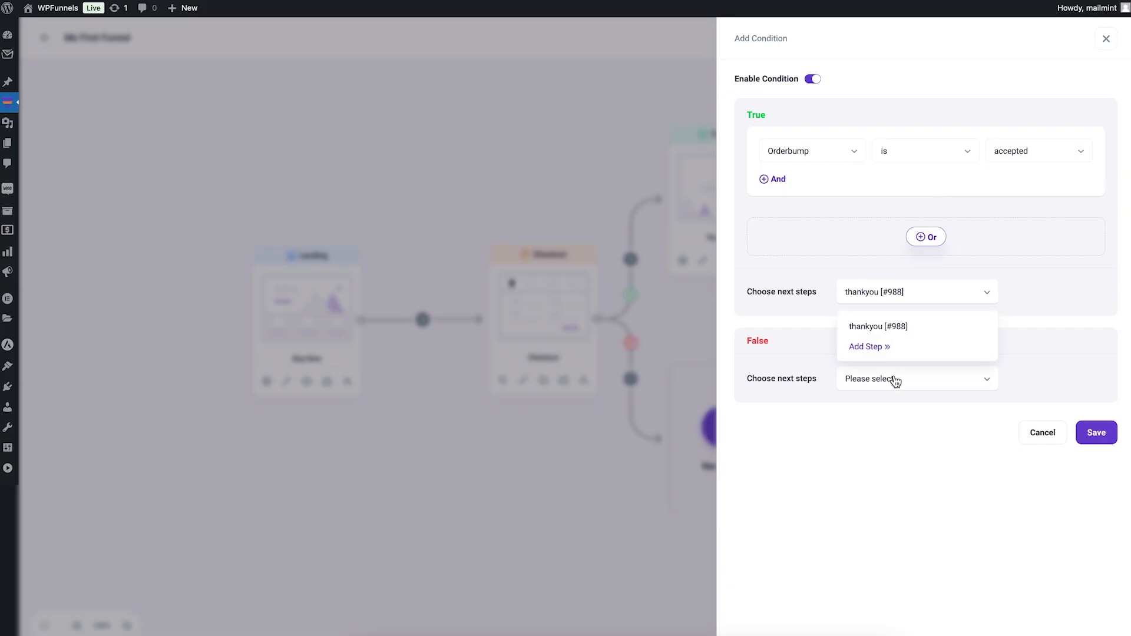
pyautogui.click(914, 326)
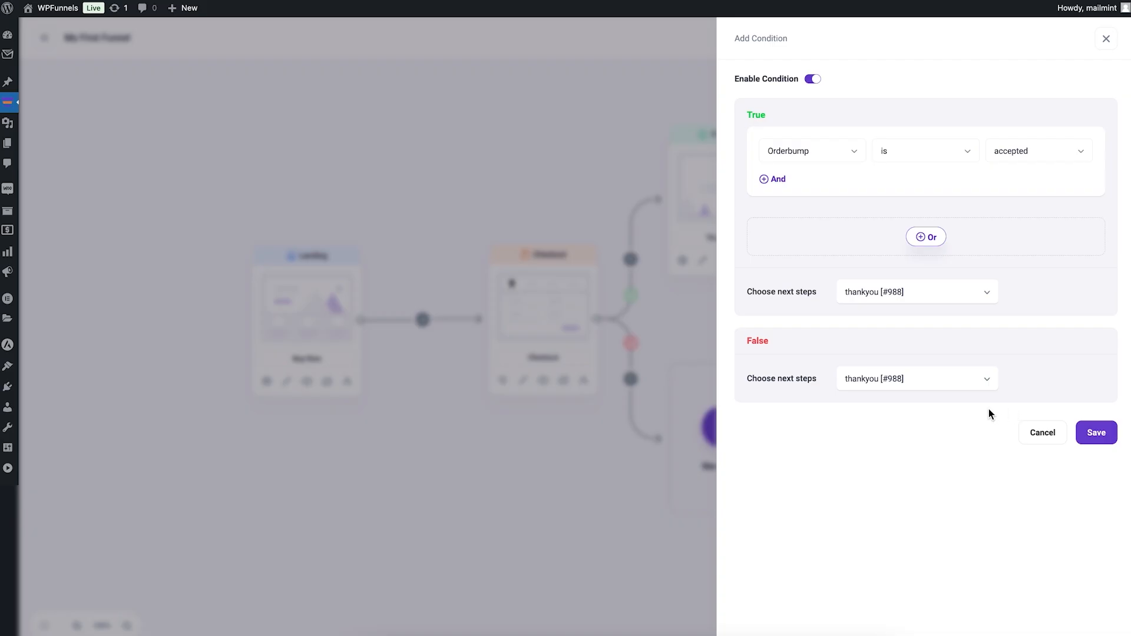
# Step: Import the Tripwire Funnel Thank You template as a new step for the condition's False branch and save the condition
pyautogui.click(955, 386)
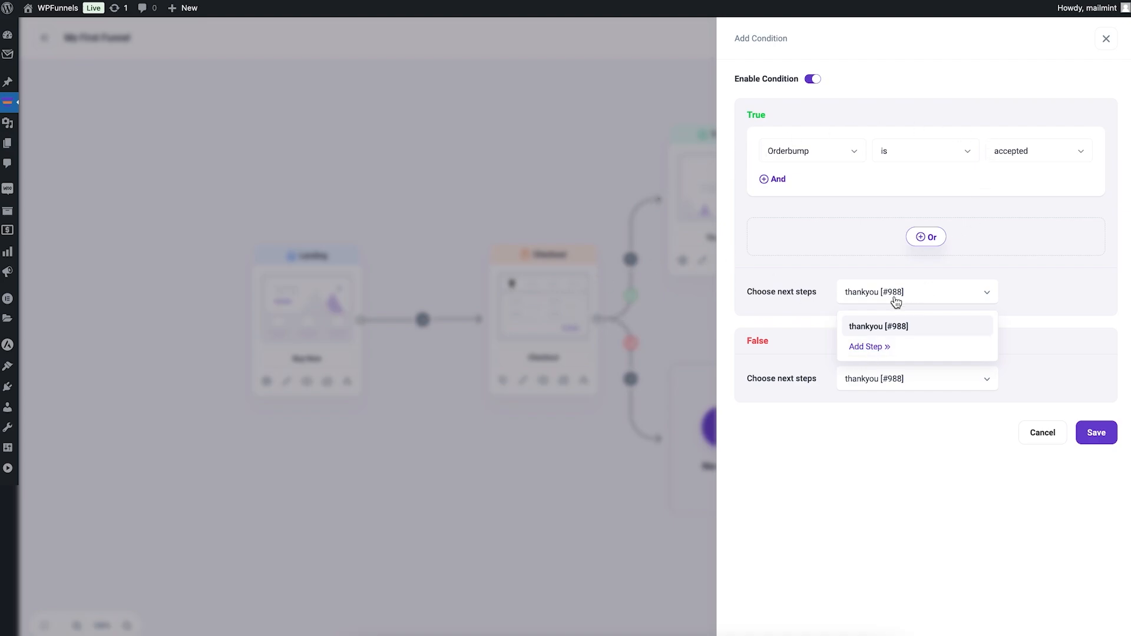
pyautogui.click(876, 348)
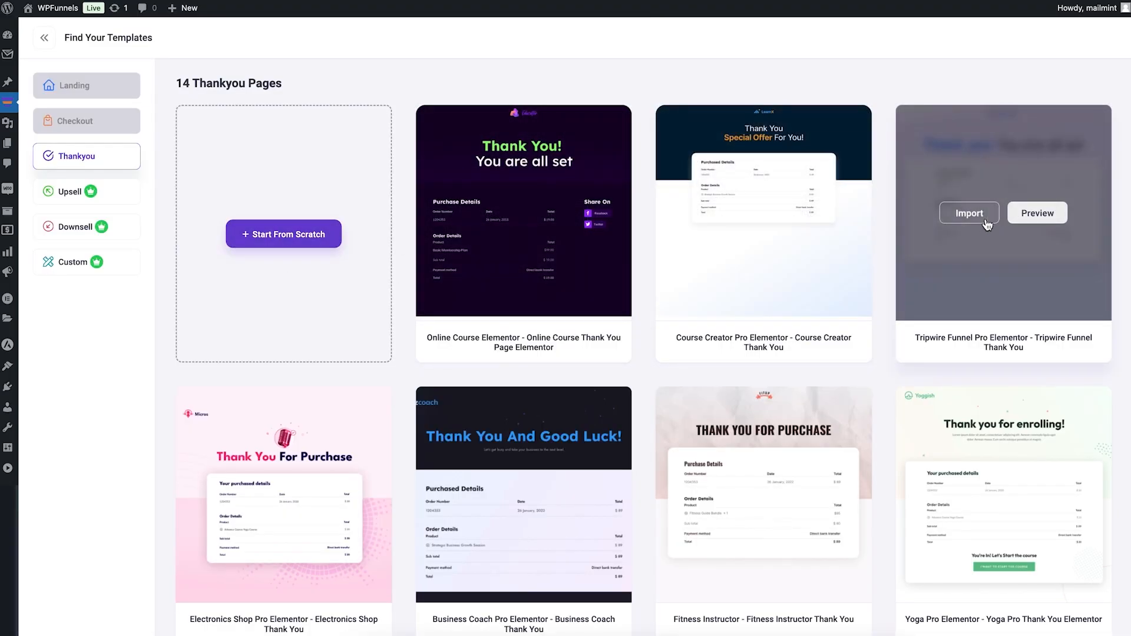
pyautogui.click(972, 213)
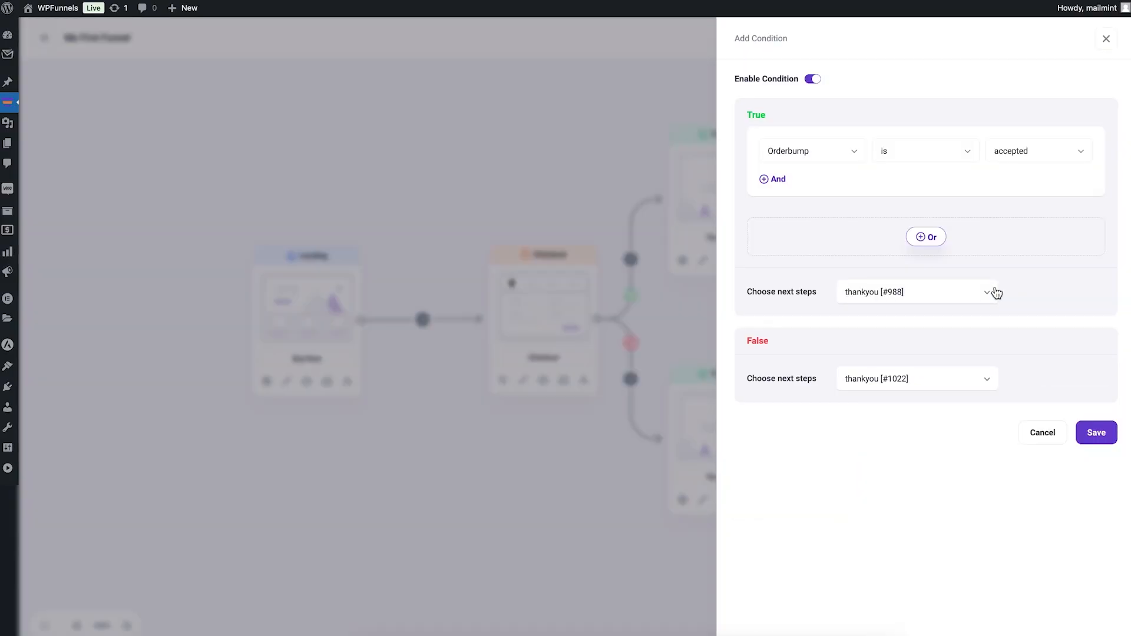
pyautogui.click(1094, 433)
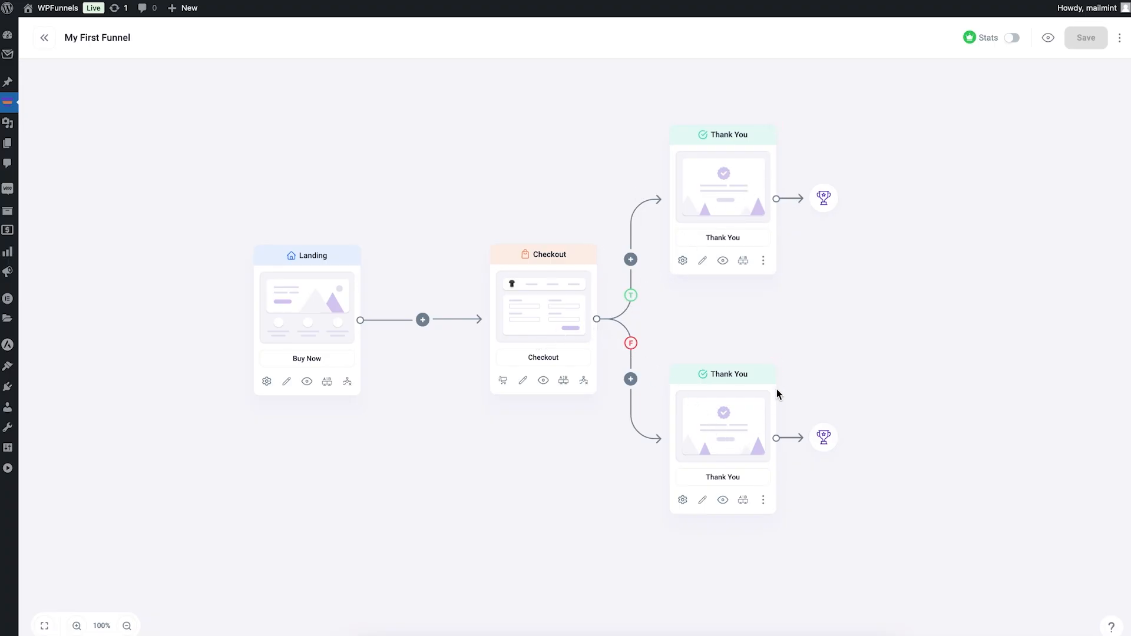
# Step: Reopen the Checkout step's condition and disable it
pyautogui.click(584, 382)
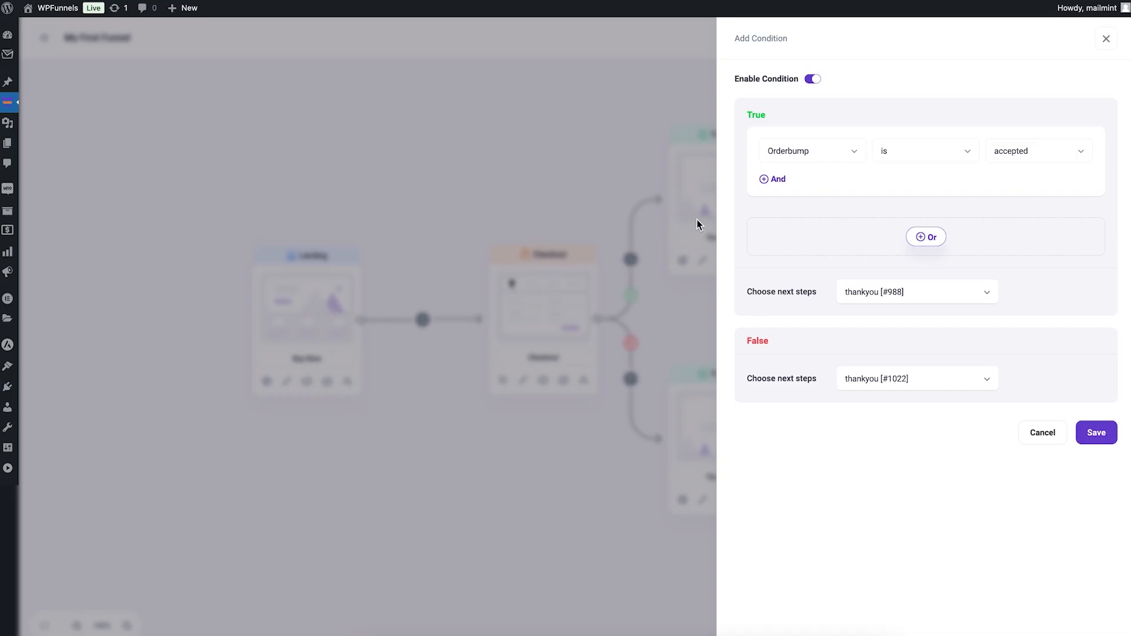
pyautogui.click(814, 80)
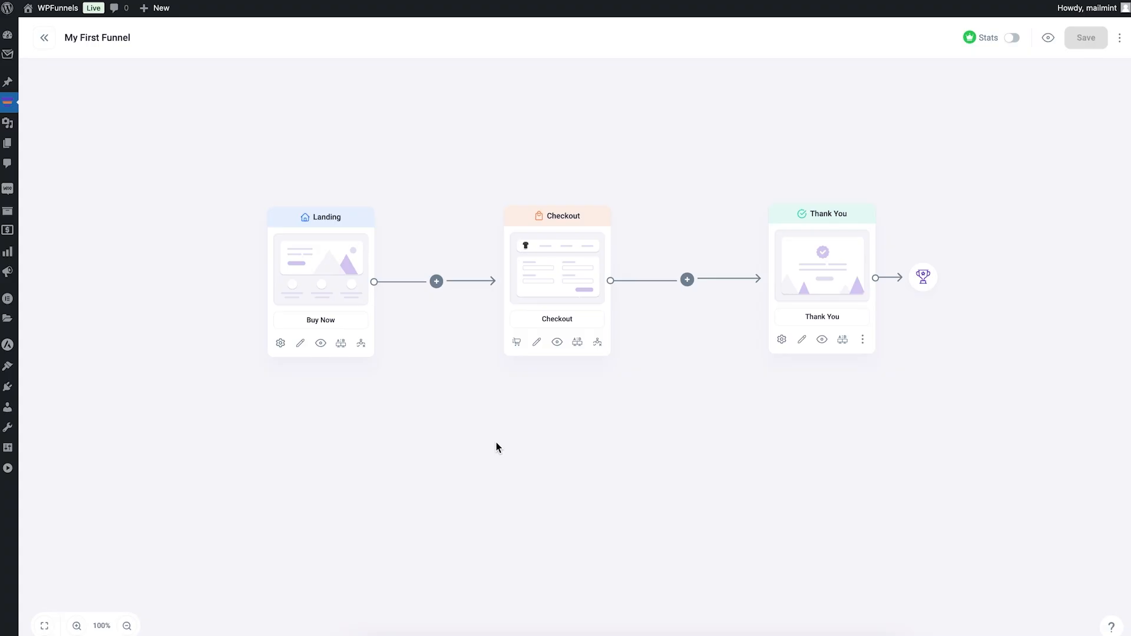
# Step: Preview the Landing step's page, look through its guides and proceed to checkout with the "All guides for only $95" offer
pyautogui.click(321, 344)
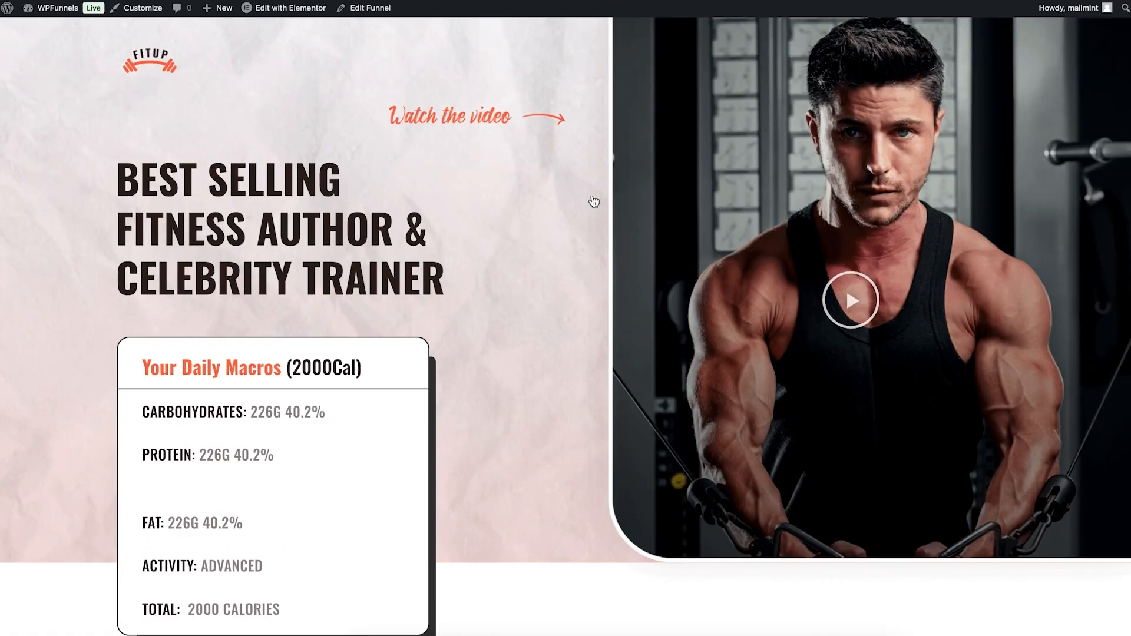
pyautogui.scroll(-20, 593, 202)
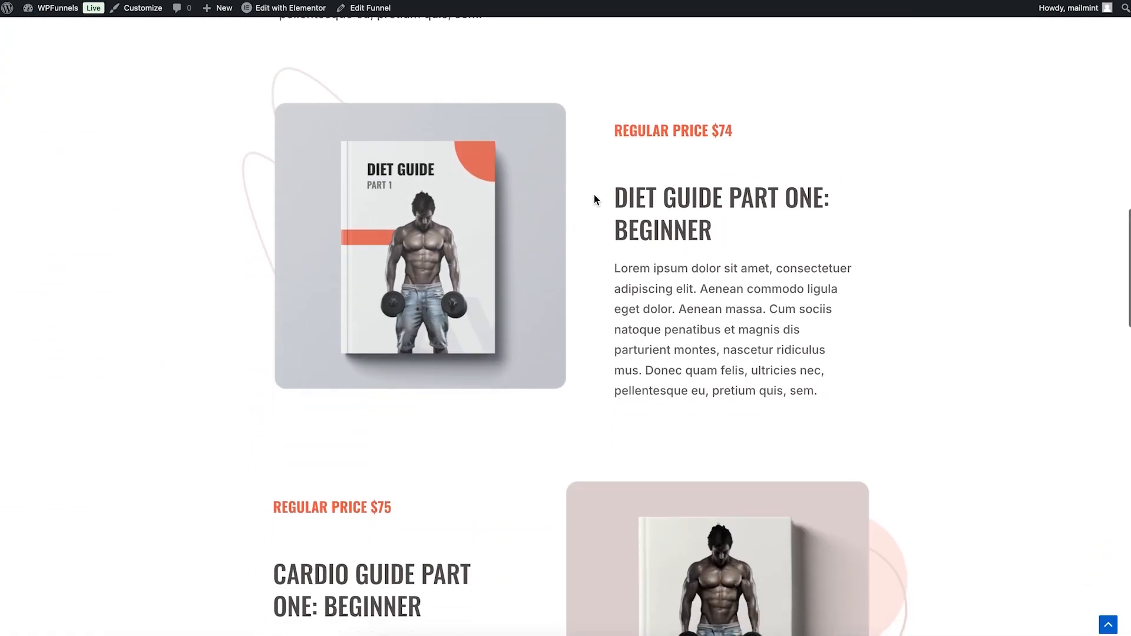
pyautogui.scroll(-20, 595, 197)
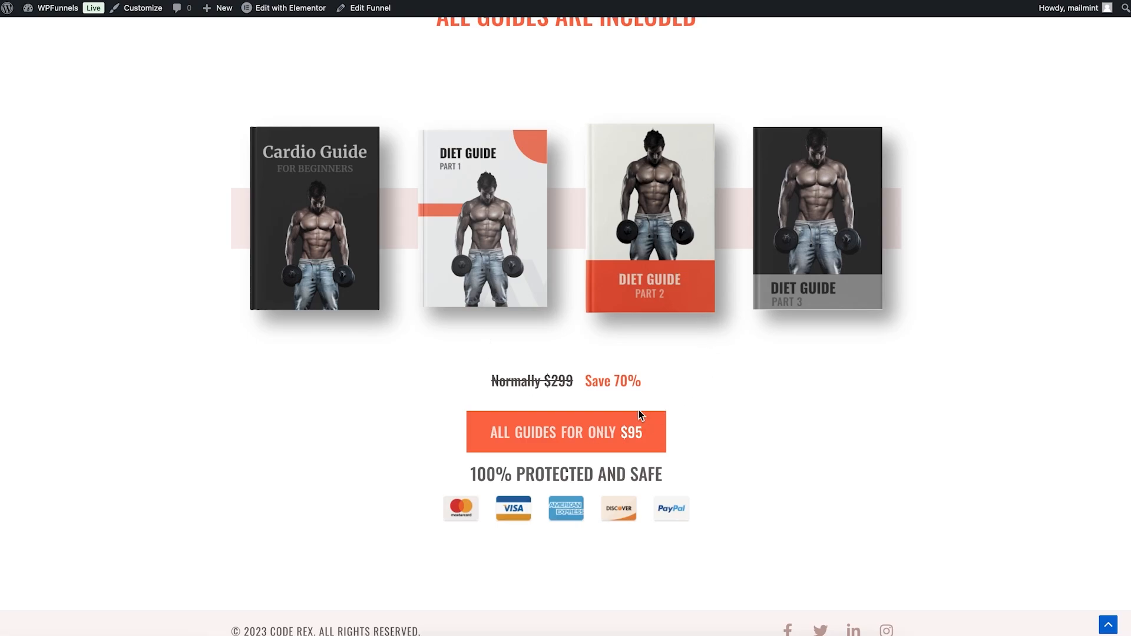
pyautogui.click(575, 436)
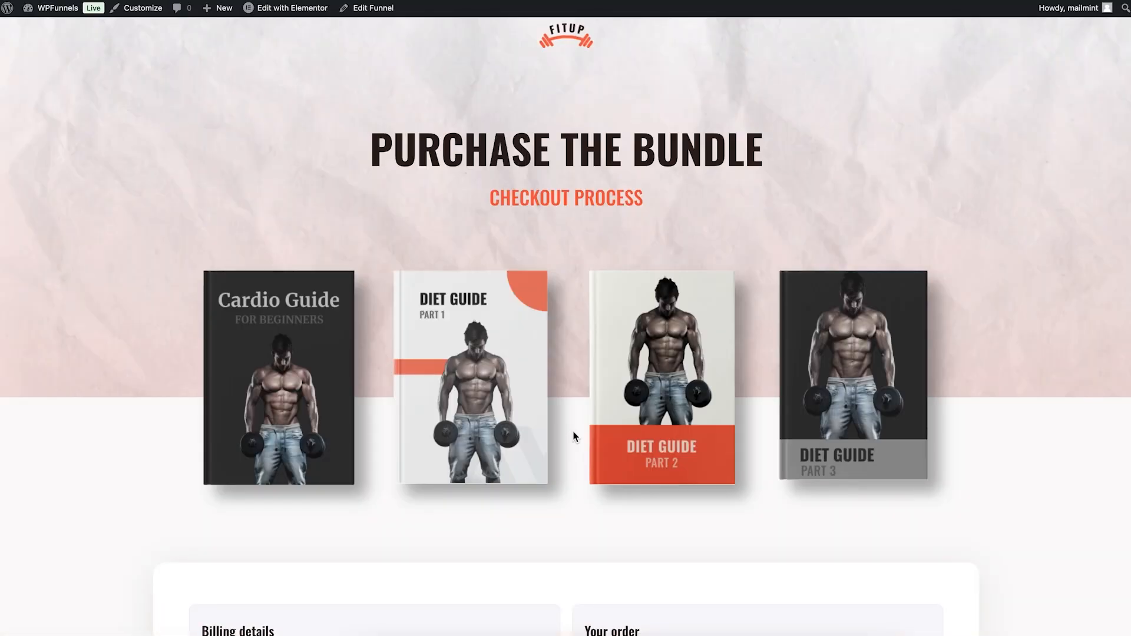
# Step: Accept the XYZ Pop-filter order bump offer on the checkout page
pyautogui.scroll(-7, 574, 435)
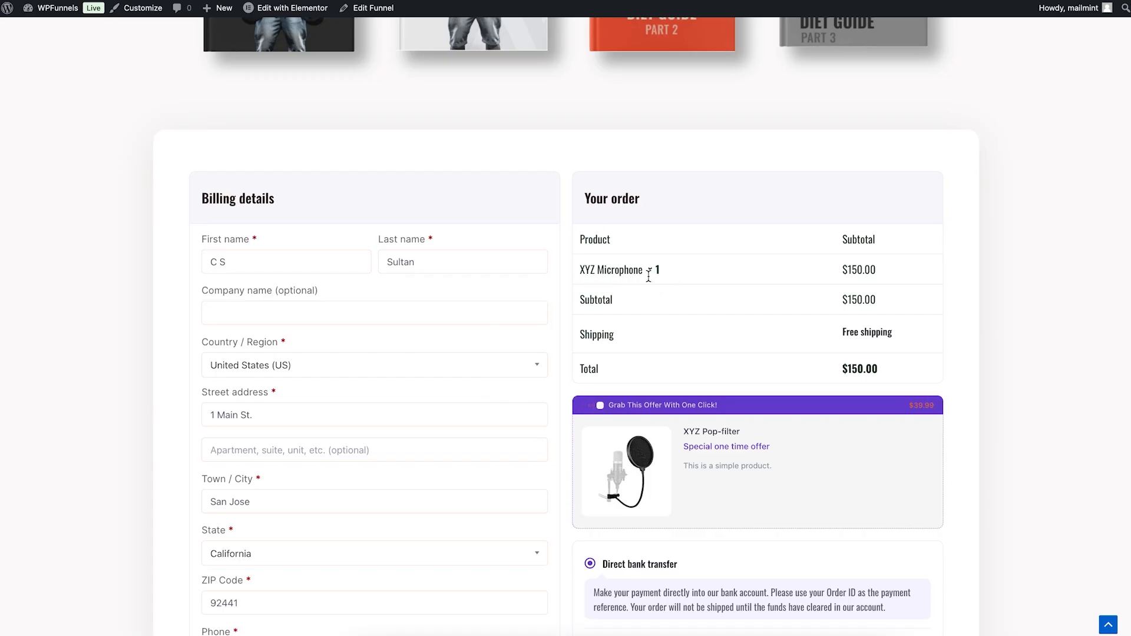
pyautogui.scroll(-2, 653, 284)
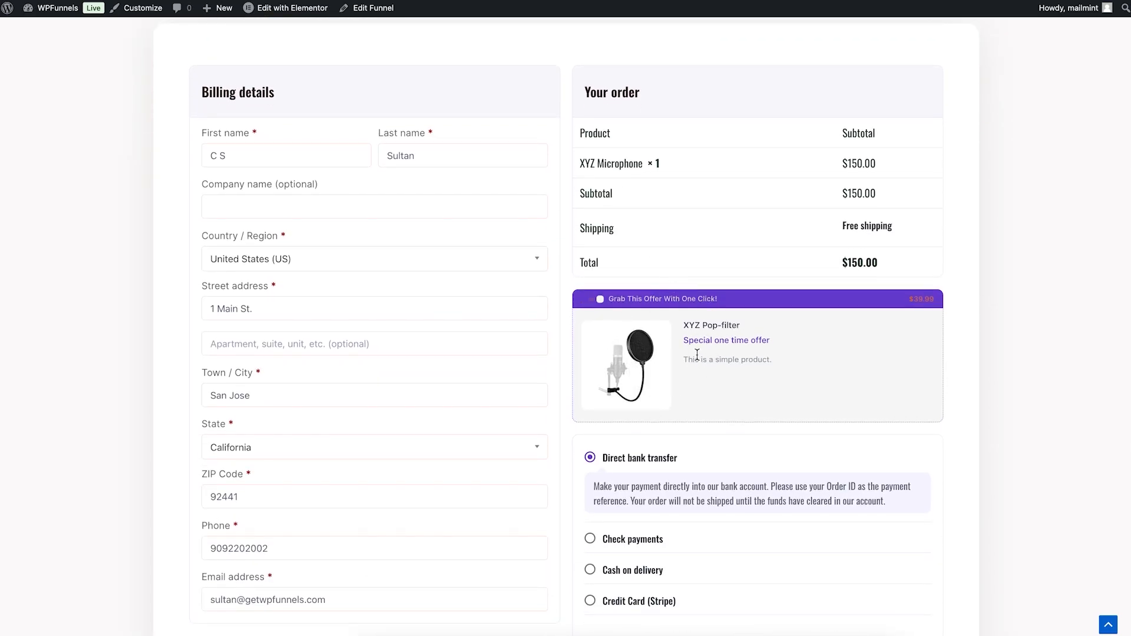
pyautogui.click(600, 299)
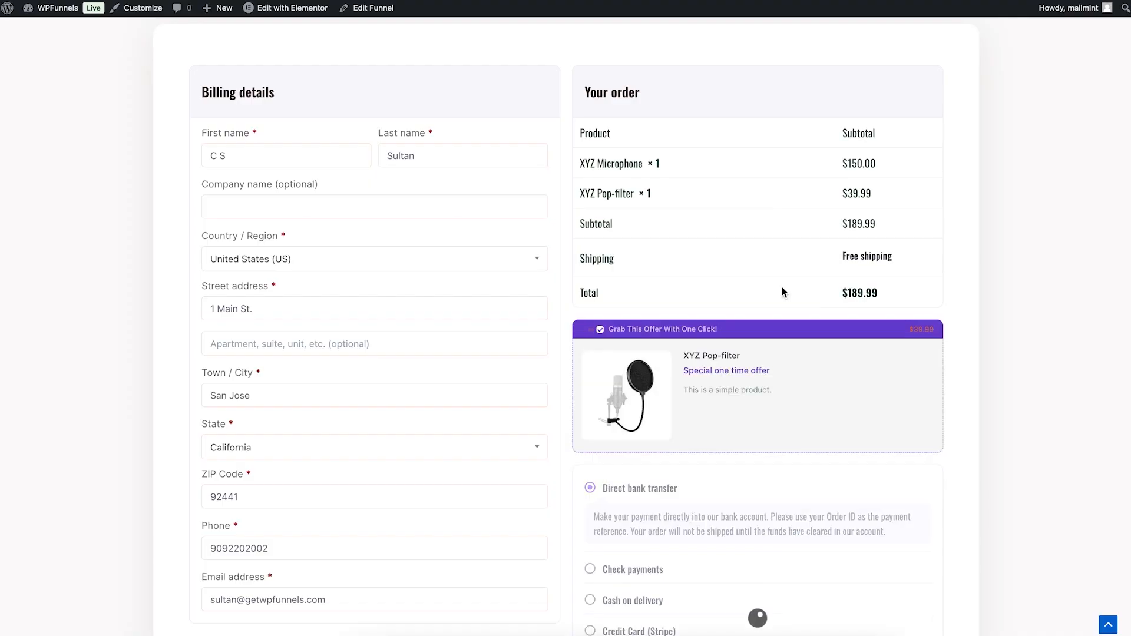
# Step: Choose Cash on delivery as the payment method, place the order and look through the thank-you page's order details
pyautogui.scroll(-4, 760, 284)
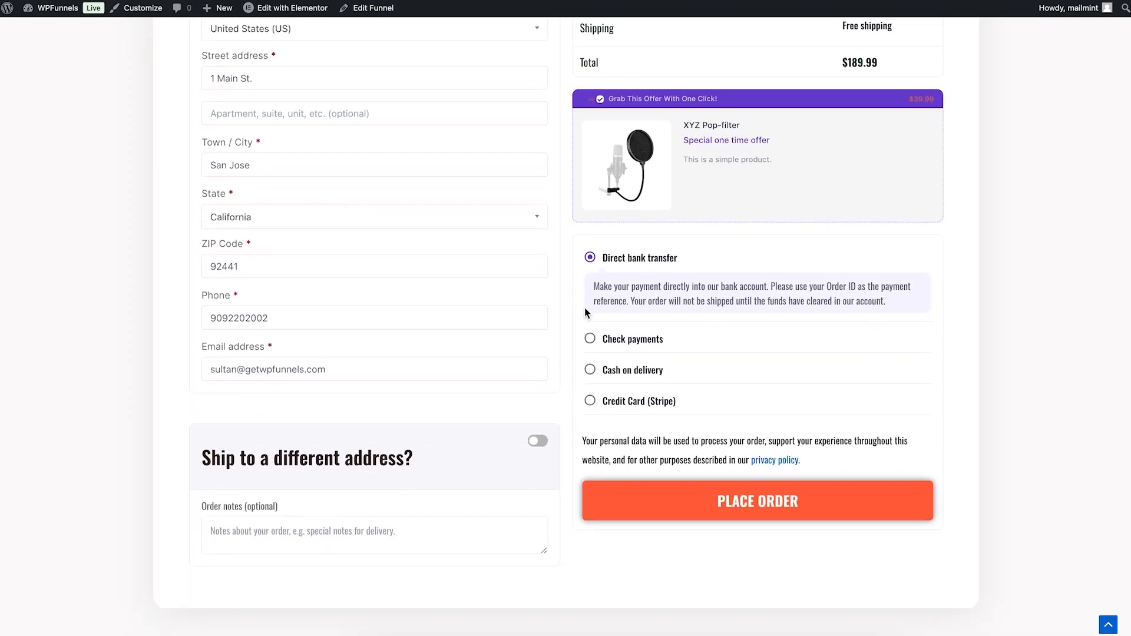
pyautogui.click(590, 369)
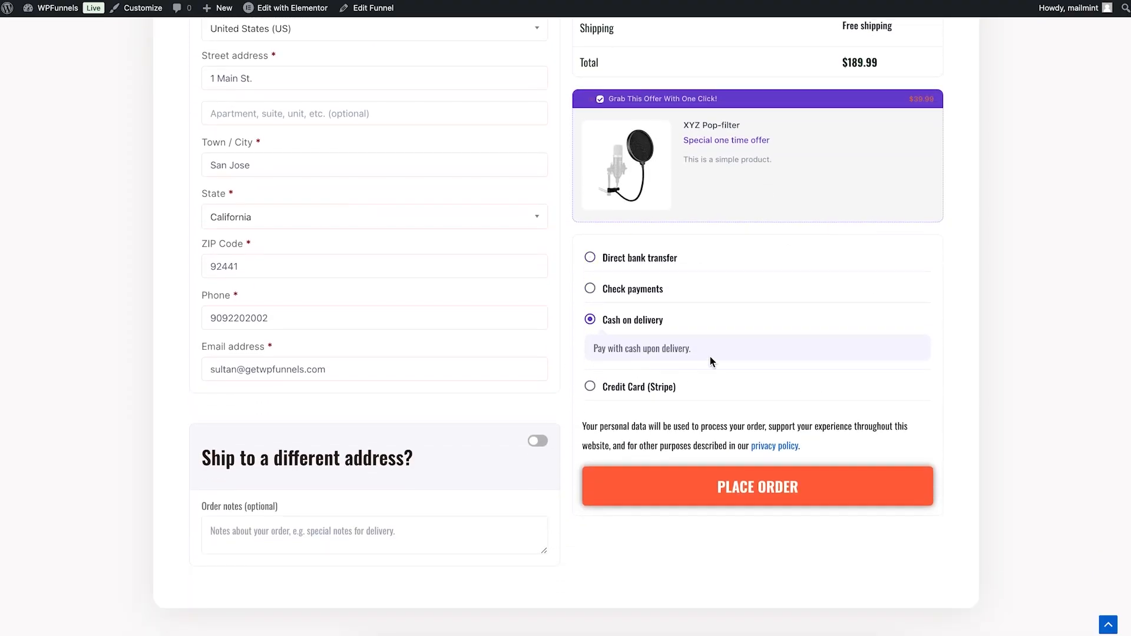
pyautogui.click(766, 483)
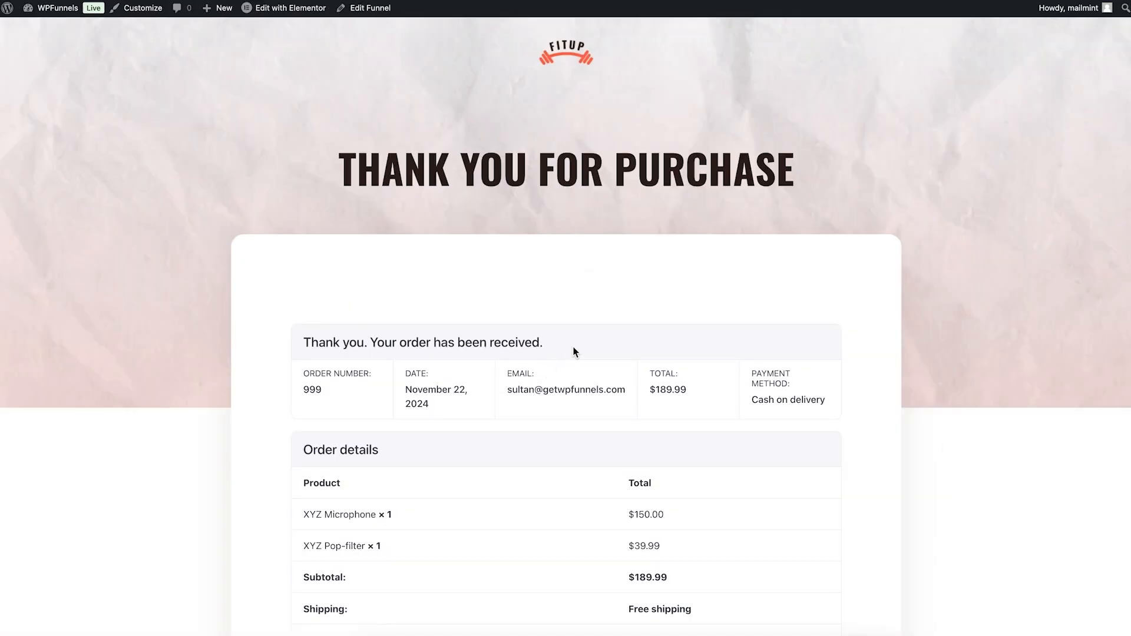
pyautogui.scroll(-7, 704, 326)
pyautogui.scroll(3, 705, 326)
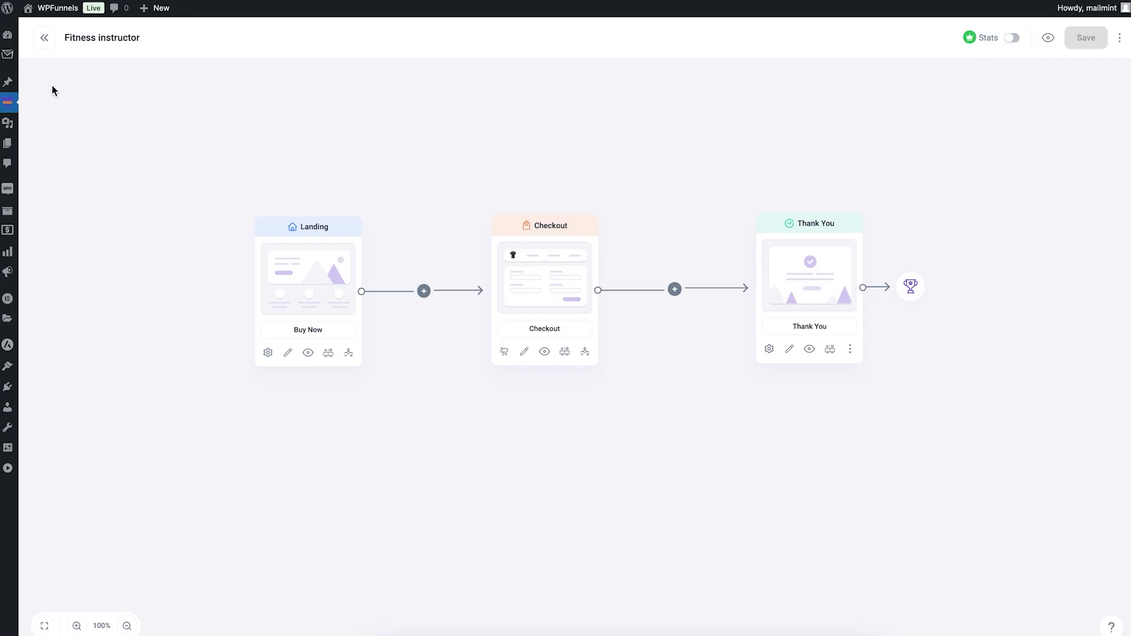
# Step: Return to the funnels list and create a funnel from scratch named "My 2nd Funnel"
pyautogui.click(44, 39)
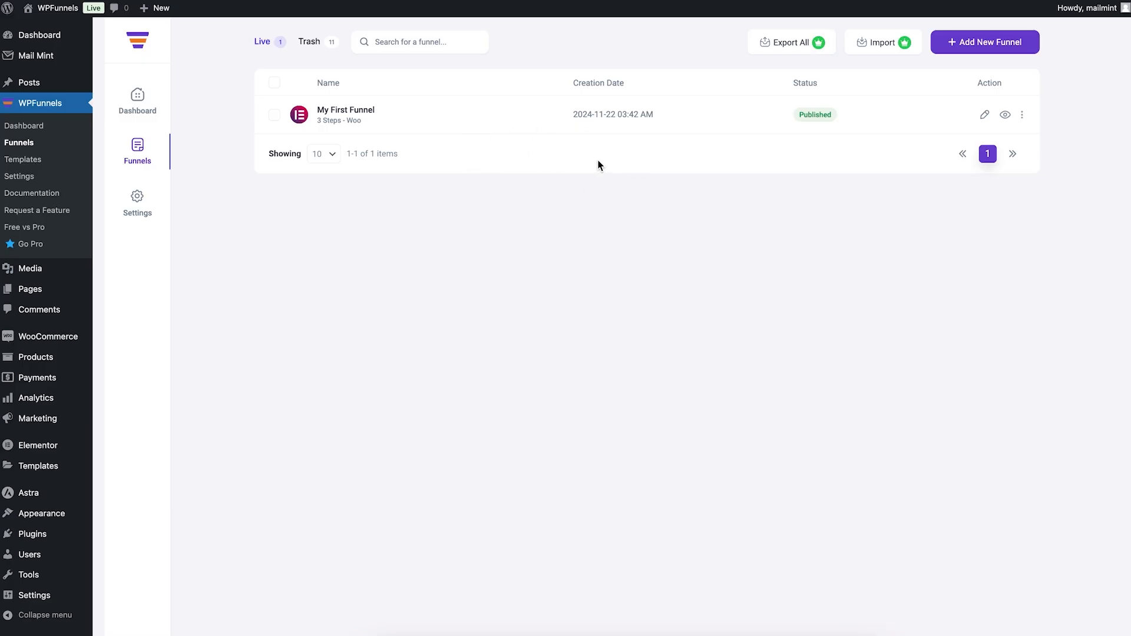
pyautogui.click(997, 41)
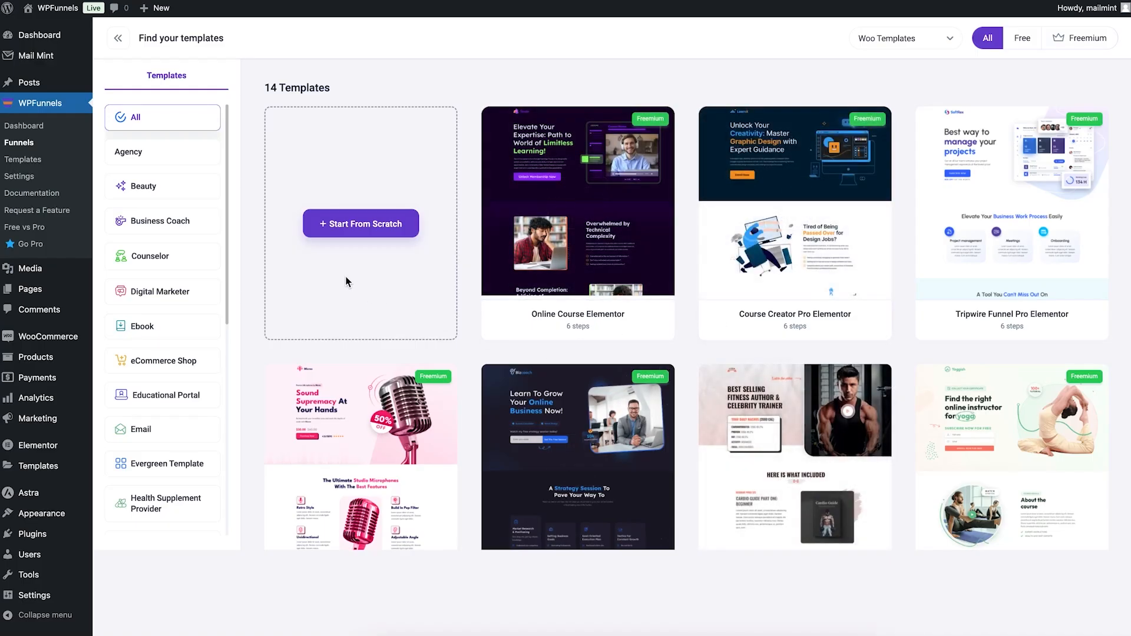
pyautogui.moveTo(729, 252)
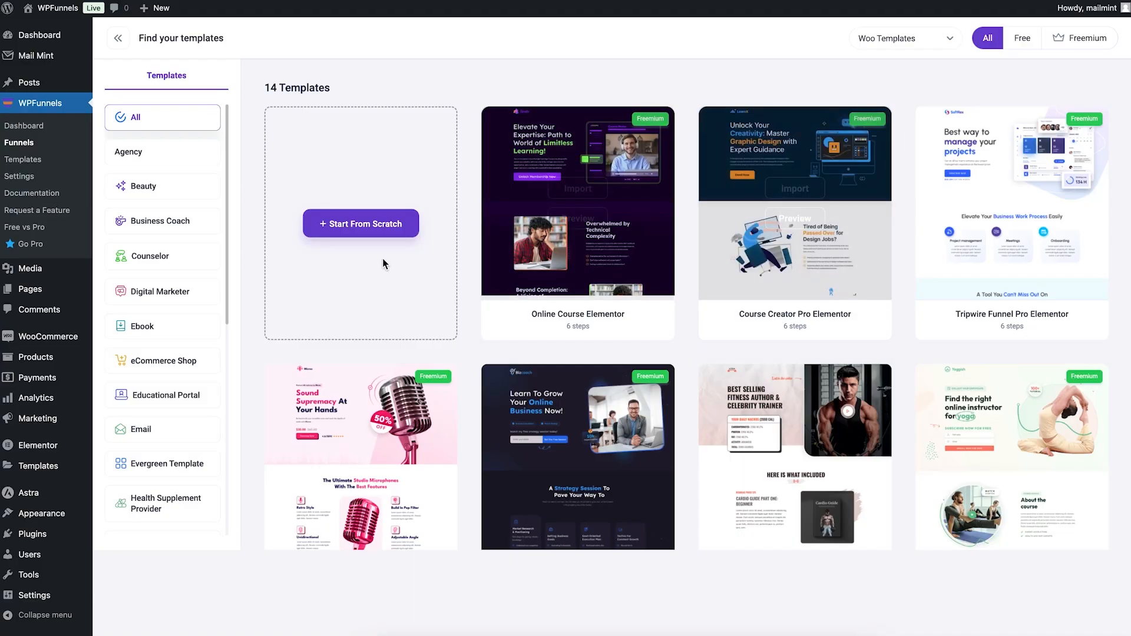
pyautogui.click(369, 223)
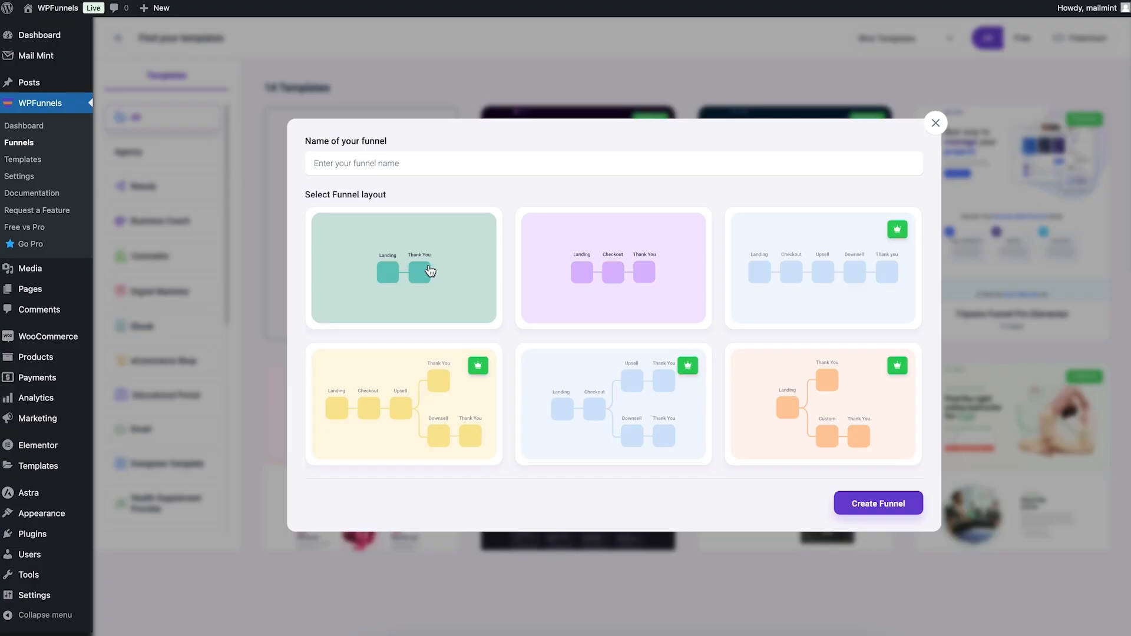
pyautogui.click(460, 163)
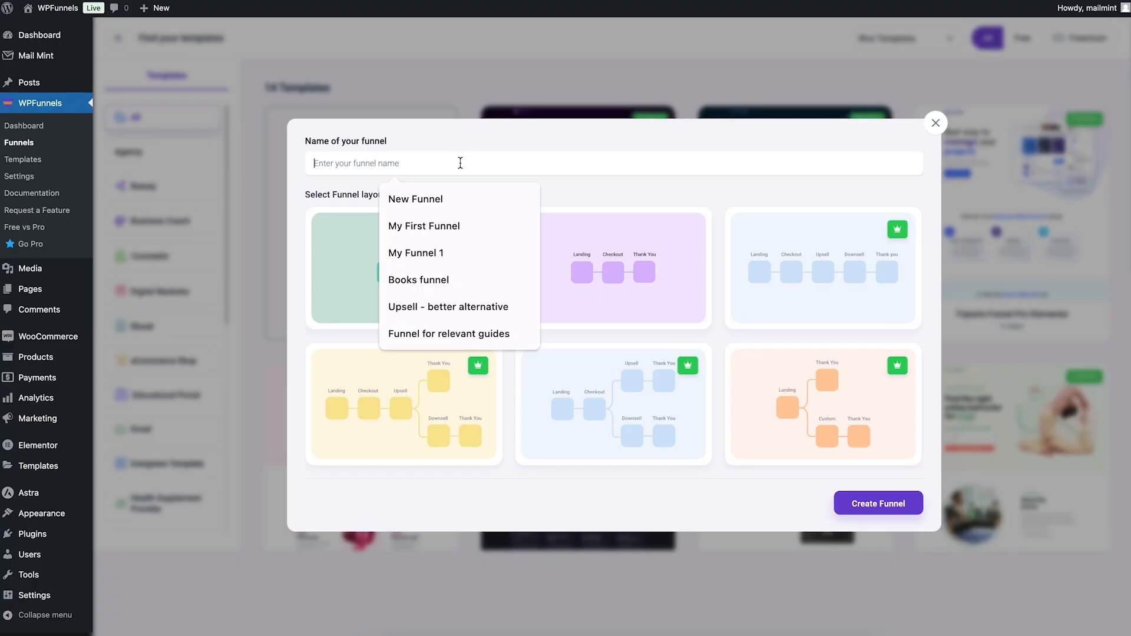
pyautogui.write('My 2nd Funnel')
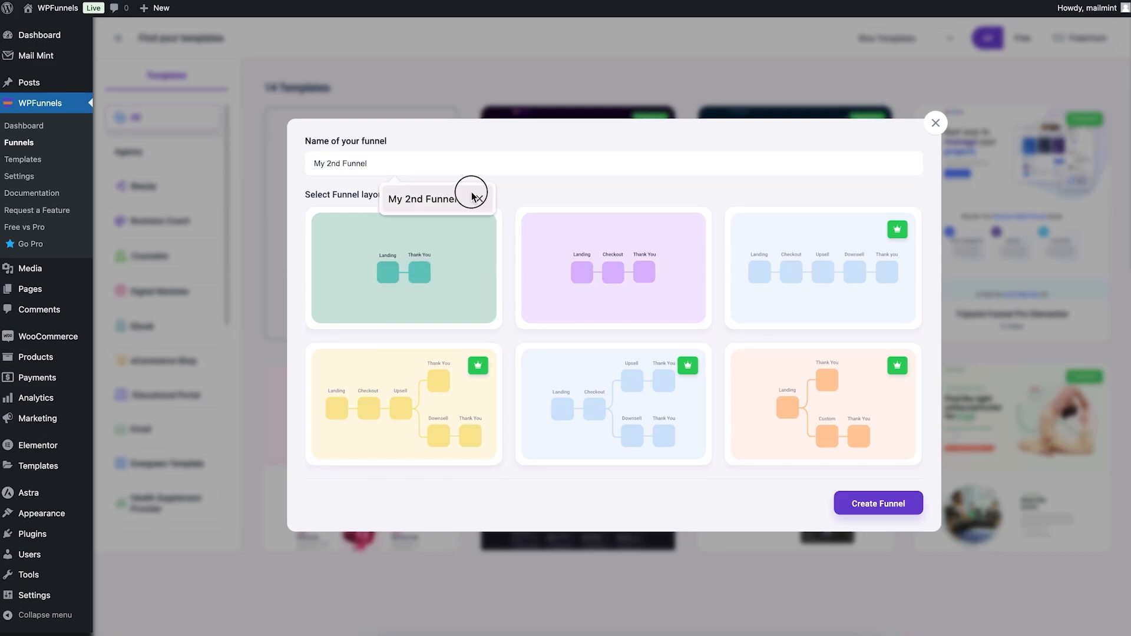
pyautogui.click(465, 191)
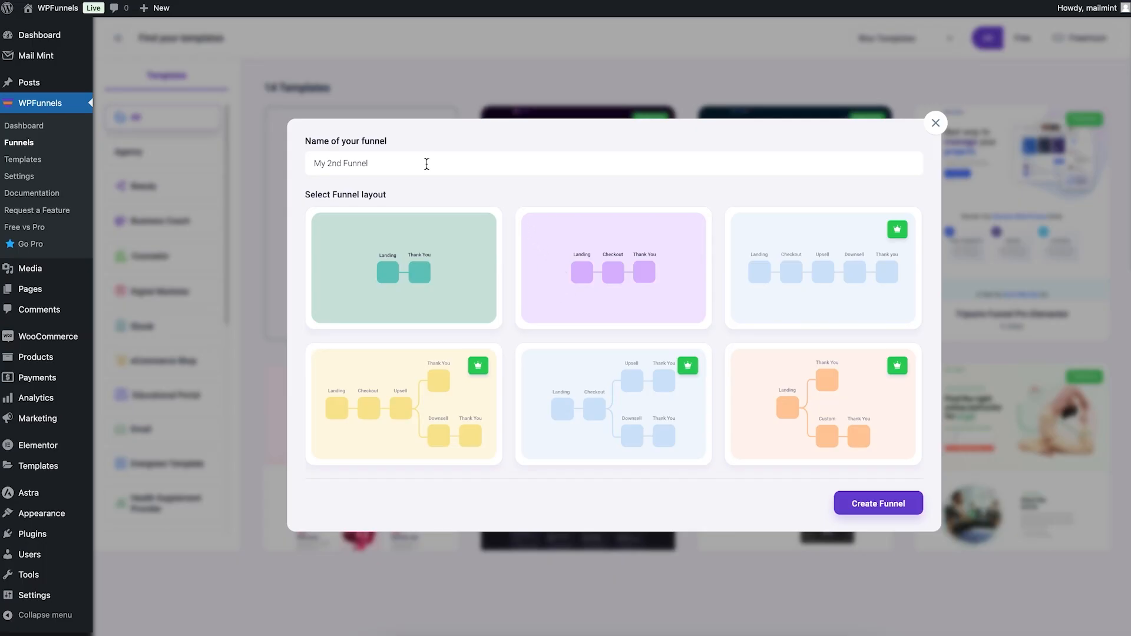
pyautogui.click(873, 508)
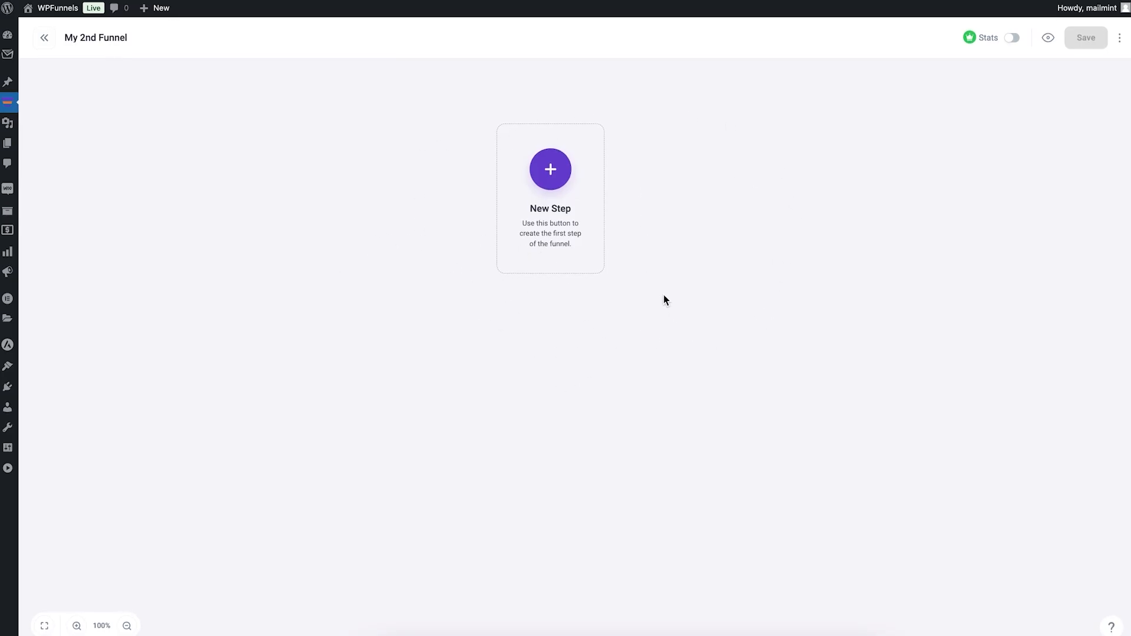
# Step: Import the Electronics Shop Pro Elementor Landing and Checkout templates as the funnel's first two steps
pyautogui.click(549, 171)
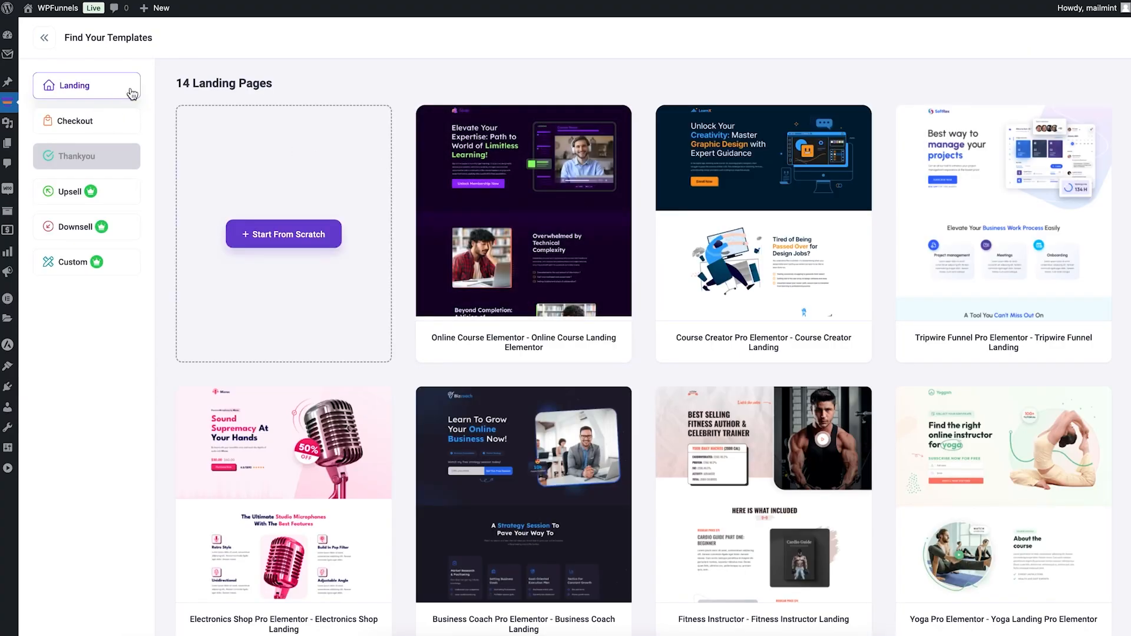
pyautogui.click(110, 130)
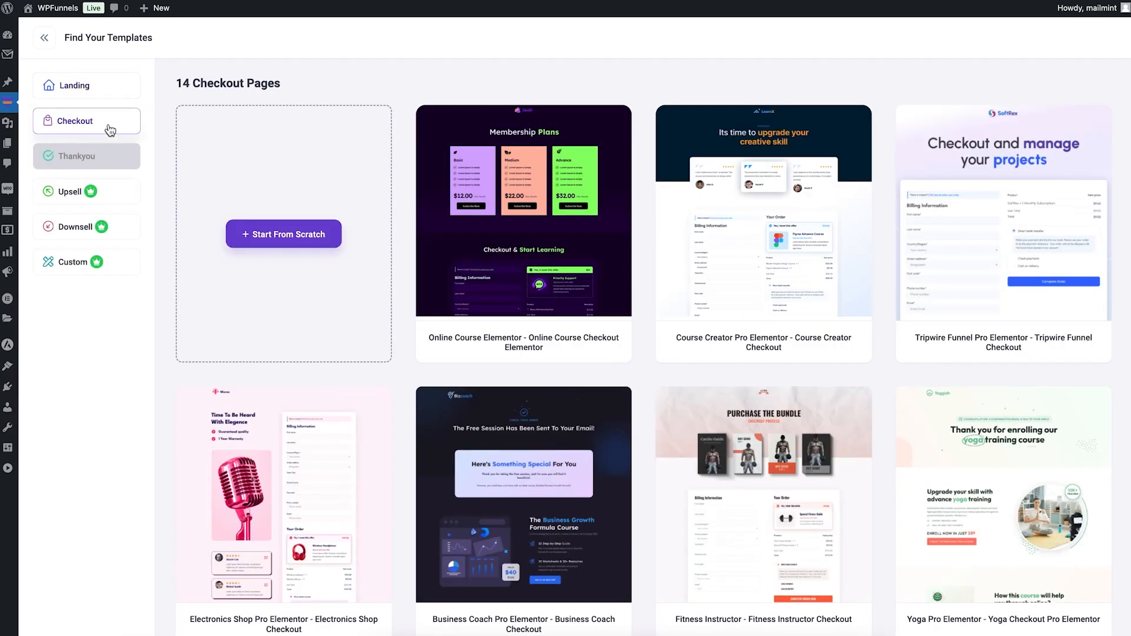
pyautogui.click(114, 94)
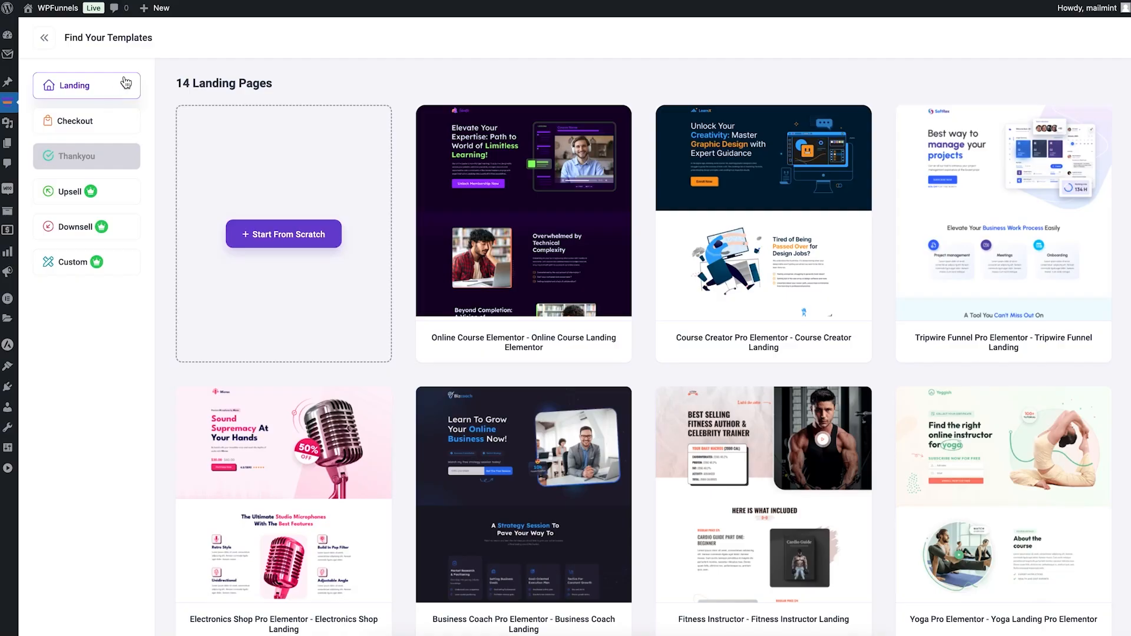
pyautogui.moveTo(839, 318)
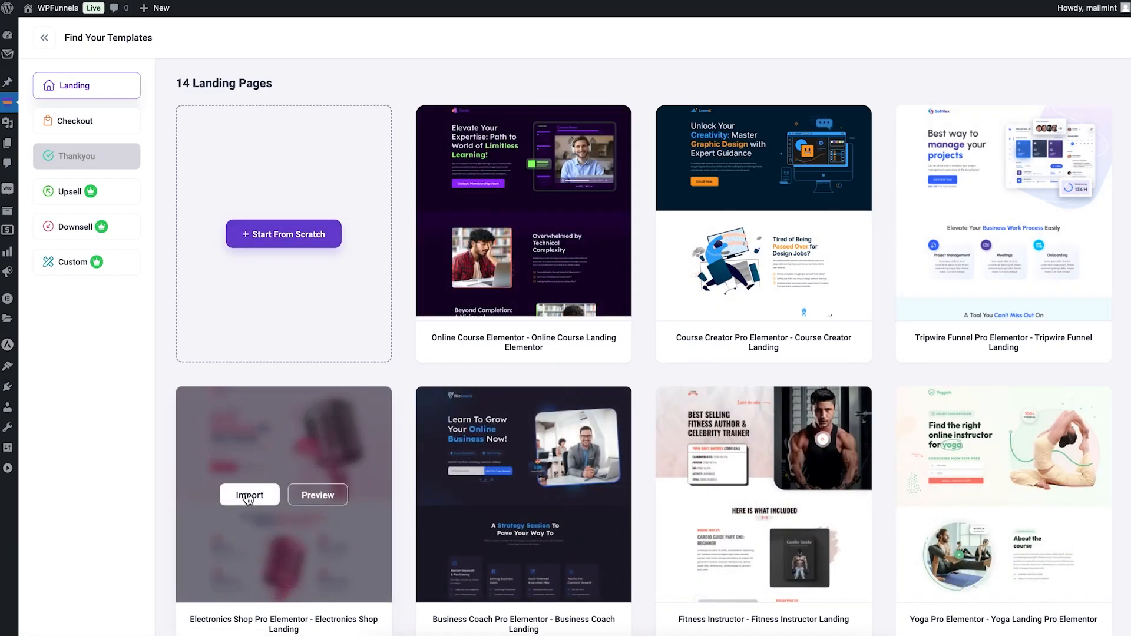
pyautogui.click(247, 495)
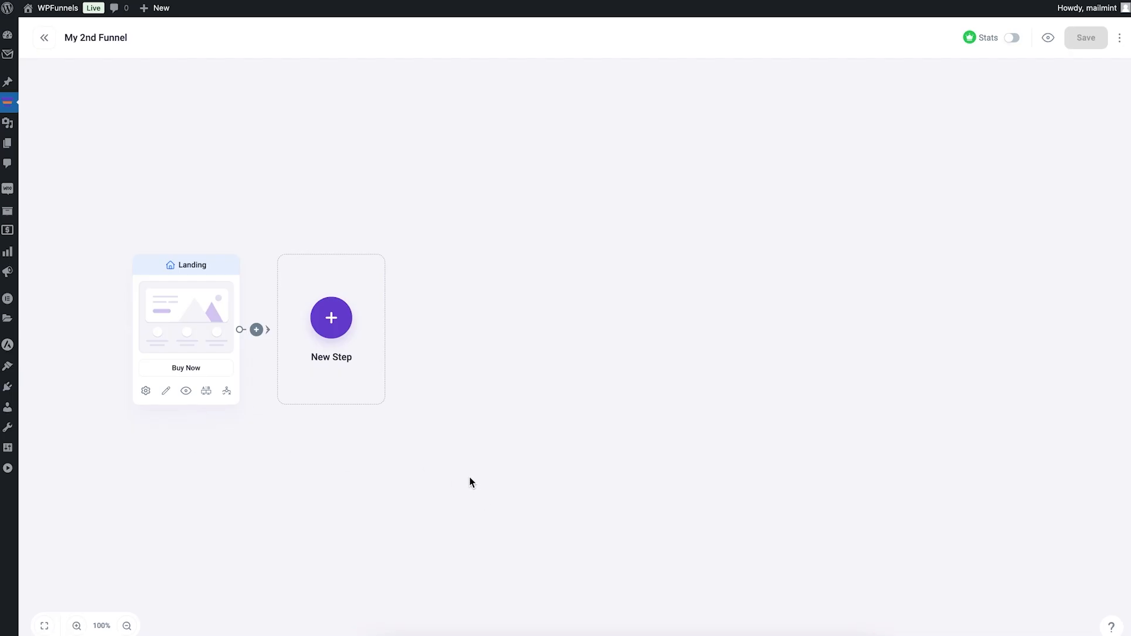
pyautogui.click(340, 324)
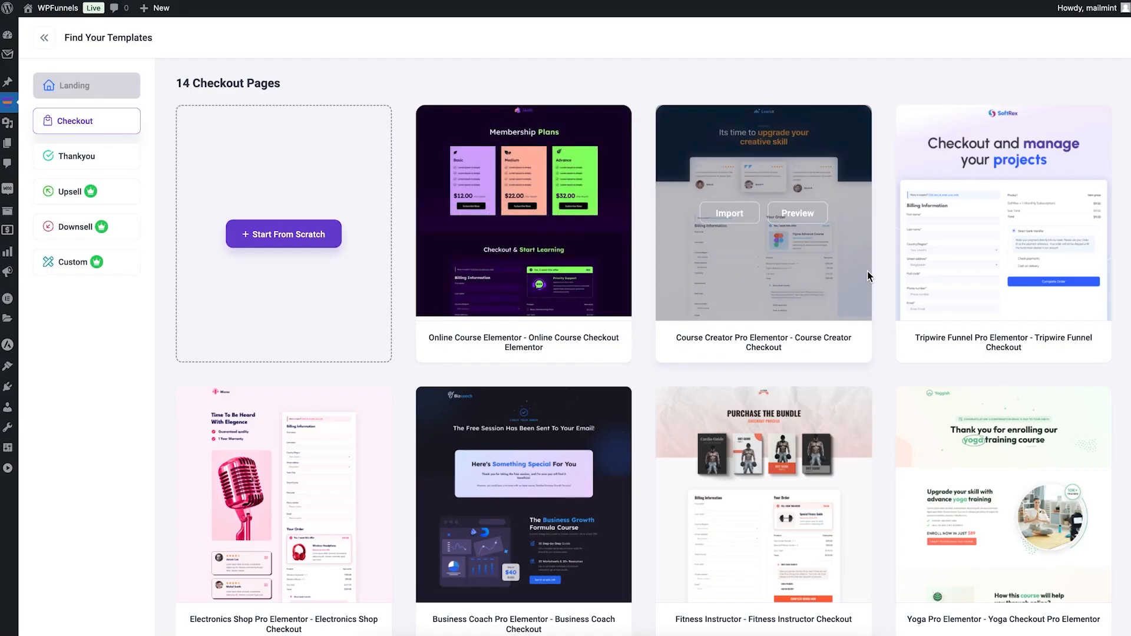
pyautogui.click(250, 495)
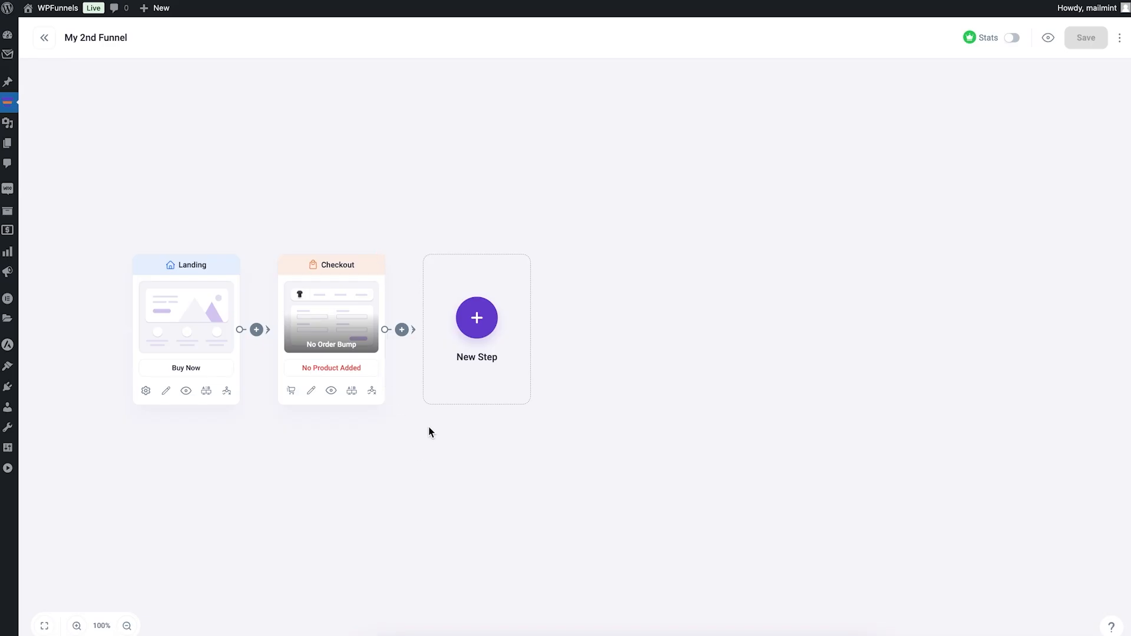
# Step: Create a thank-you page step from scratch, named "Thank You", after the Checkout step
pyautogui.click(476, 326)
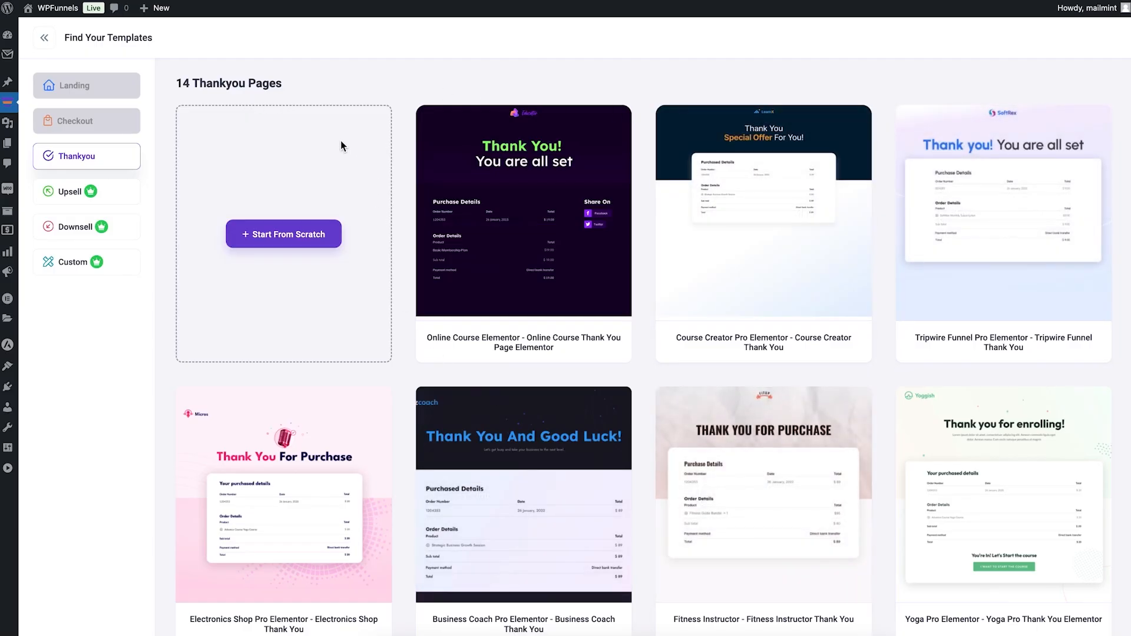
pyautogui.click(286, 242)
pyautogui.click(551, 155)
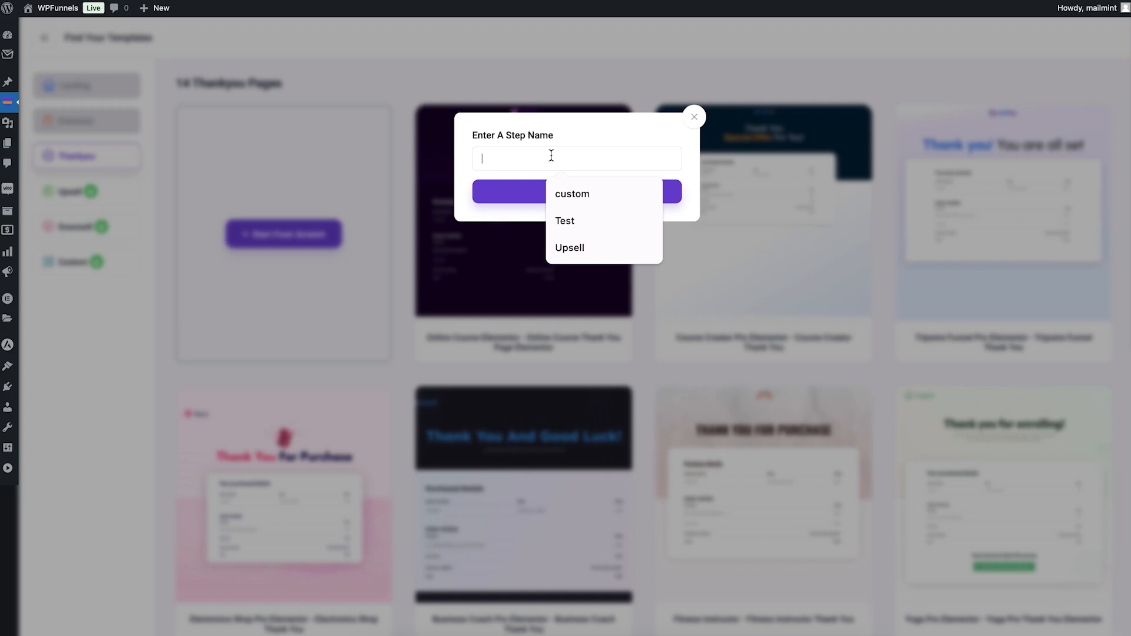
pyautogui.write("'thank yu")
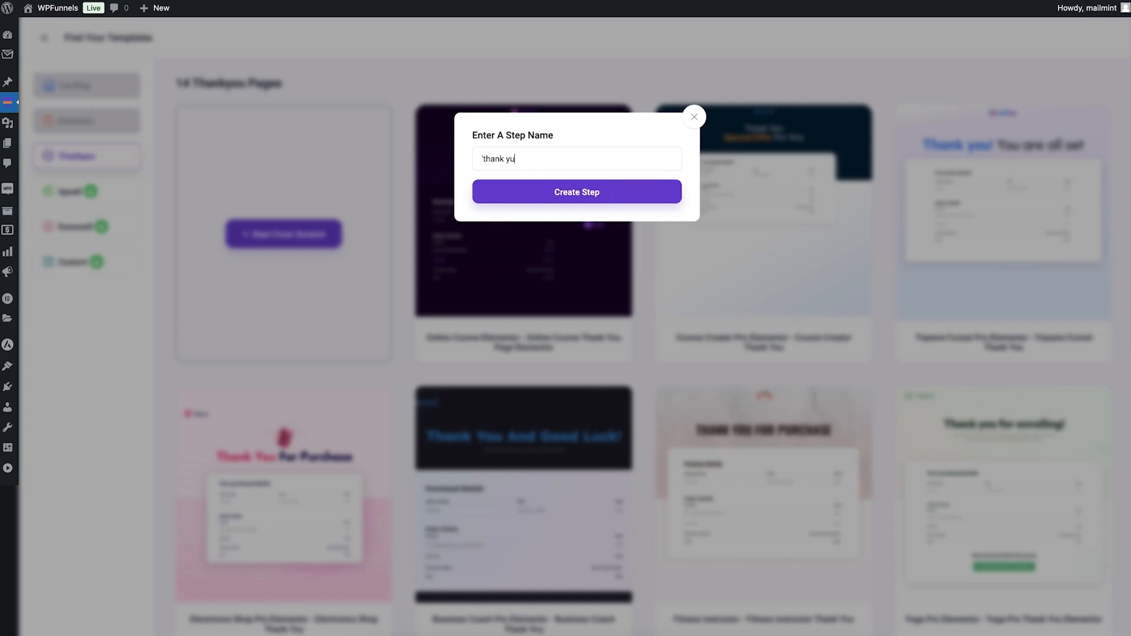
pyautogui.write('u')
pyautogui.click(538, 203)
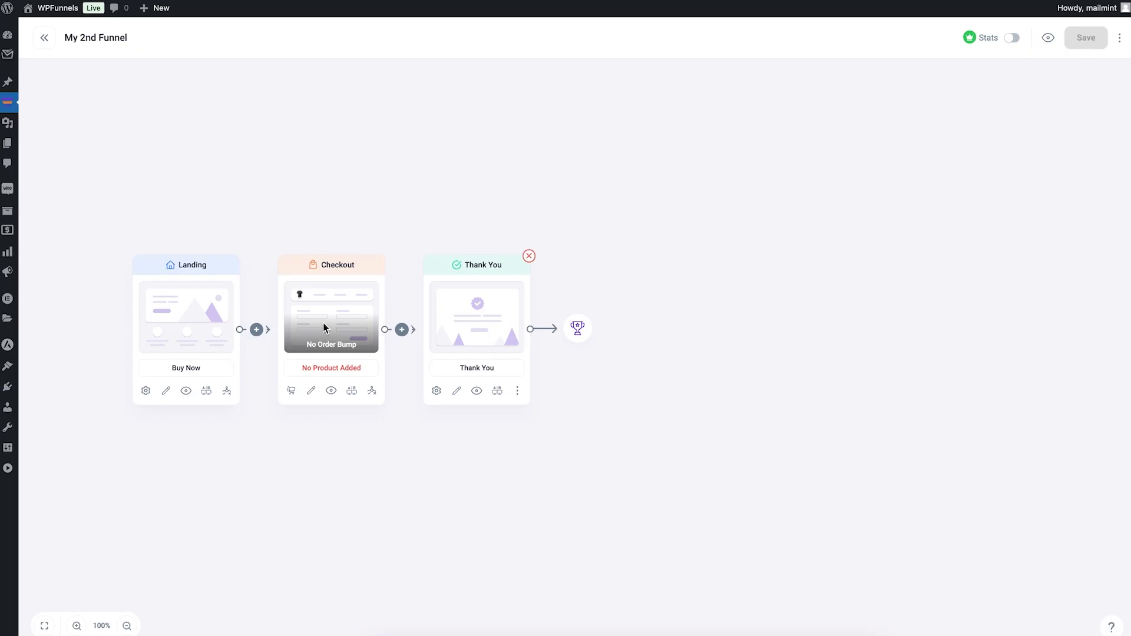
# Step: Preview the Thank You step's page, then preview and look through the Landing step's page
pyautogui.click(477, 391)
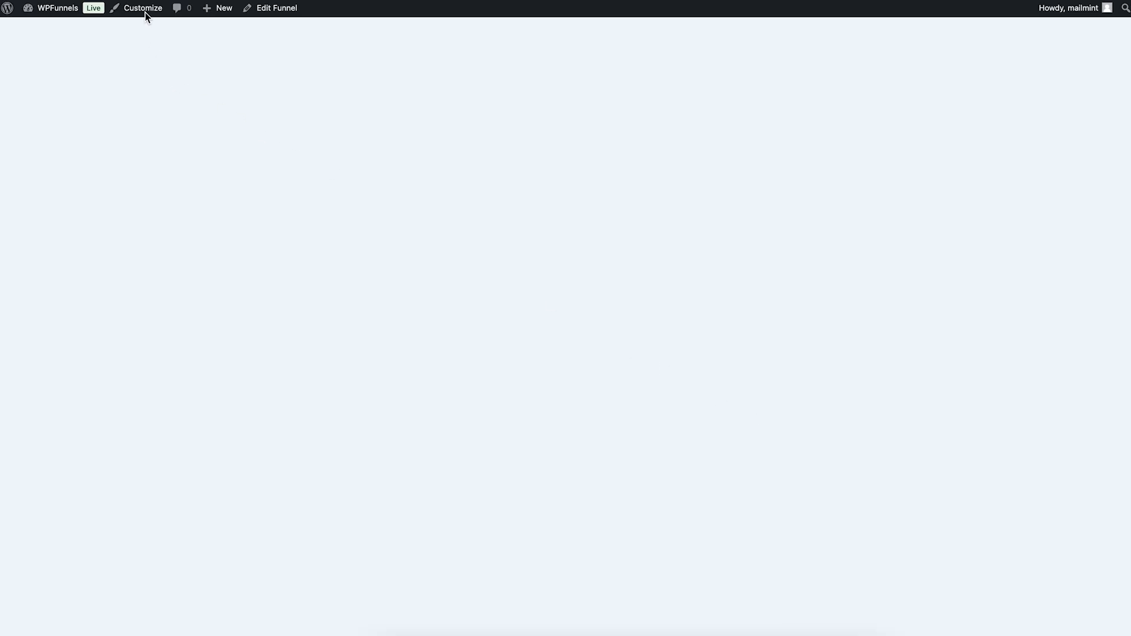
pyautogui.press('super+w')
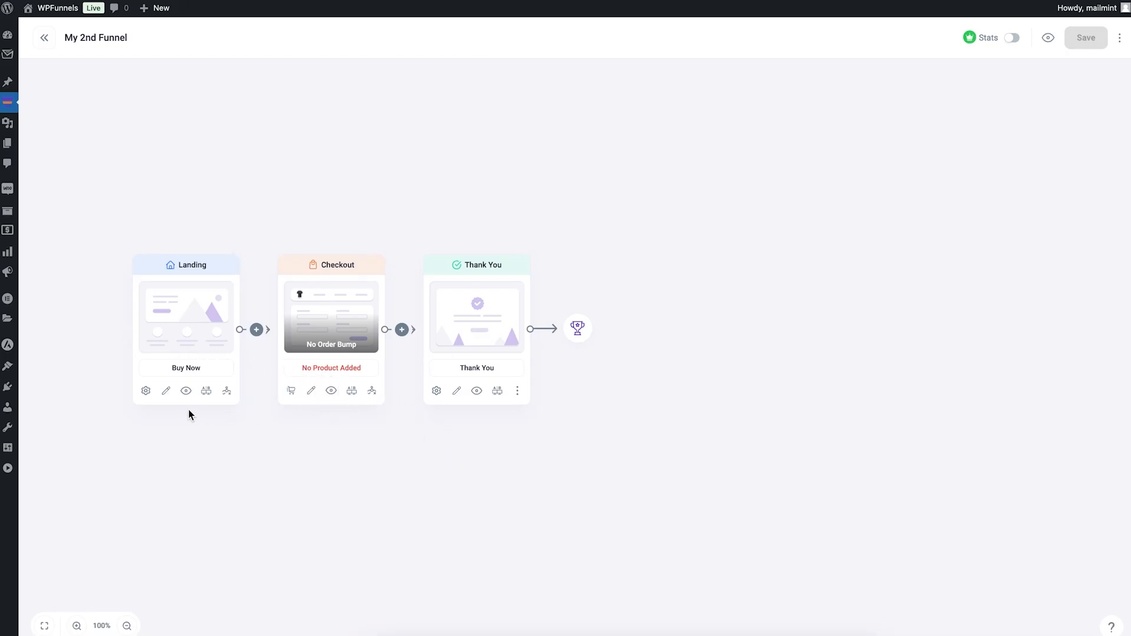
pyautogui.click(186, 392)
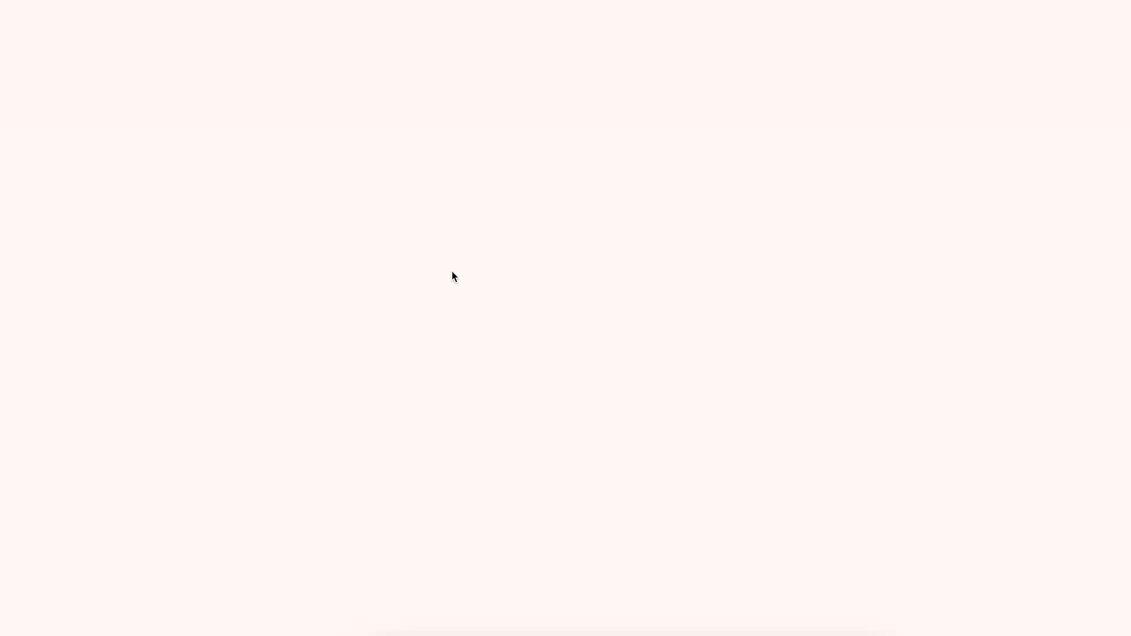
pyautogui.scroll(-10, 648, 268)
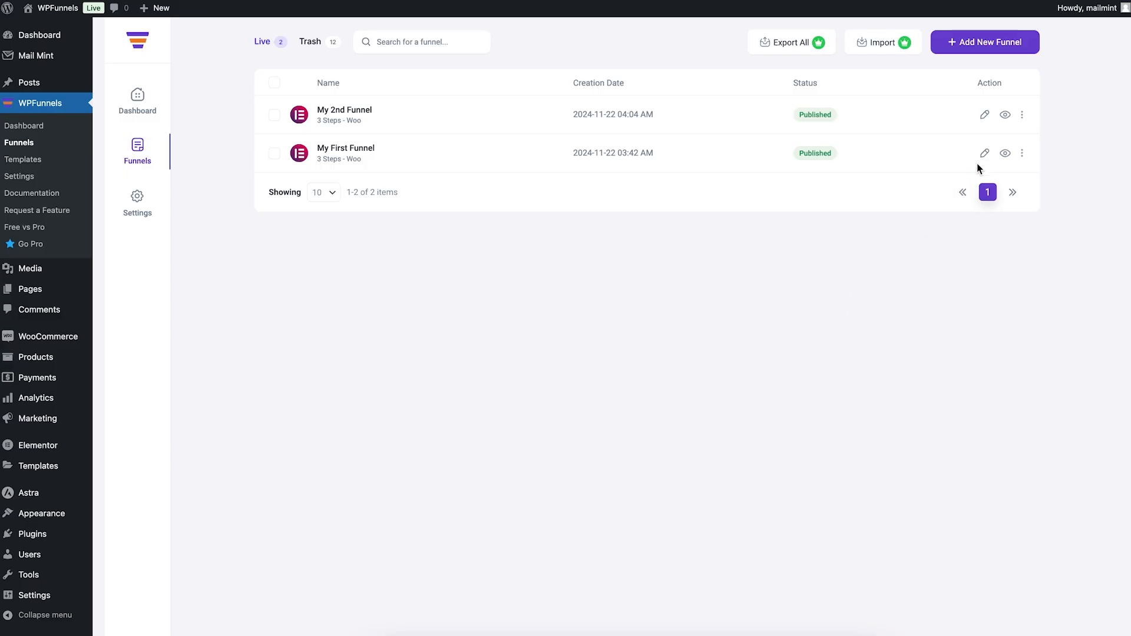
# Step: Open My First Funnel's Landing page for editing and view the settings of its main heading, video and Daily Macros inner section
pyautogui.click(353, 149)
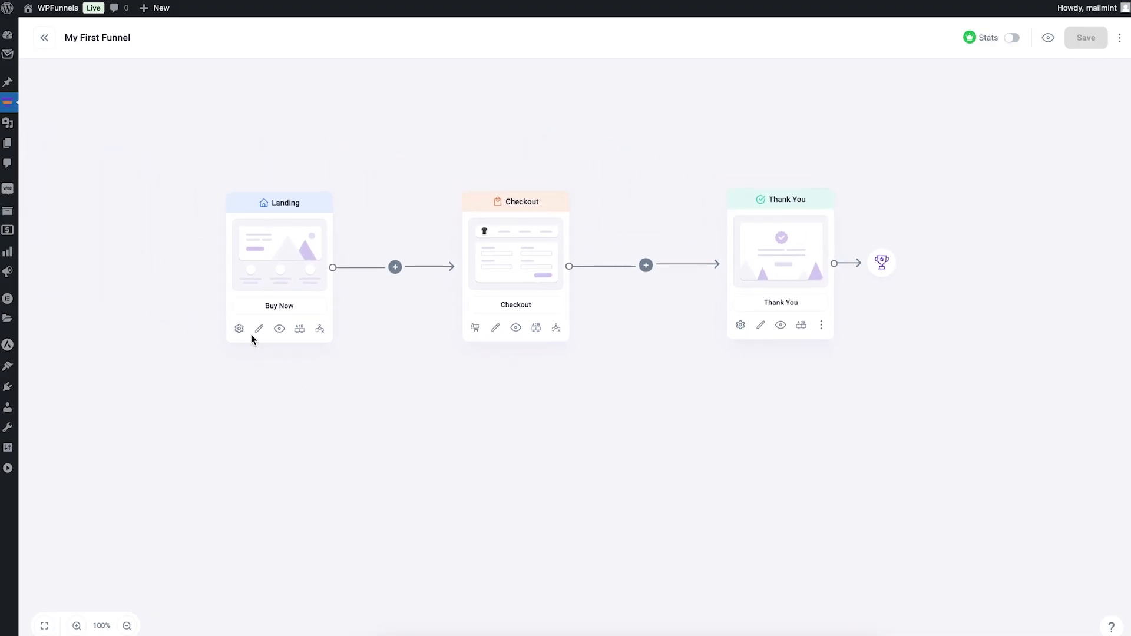
pyautogui.click(260, 331)
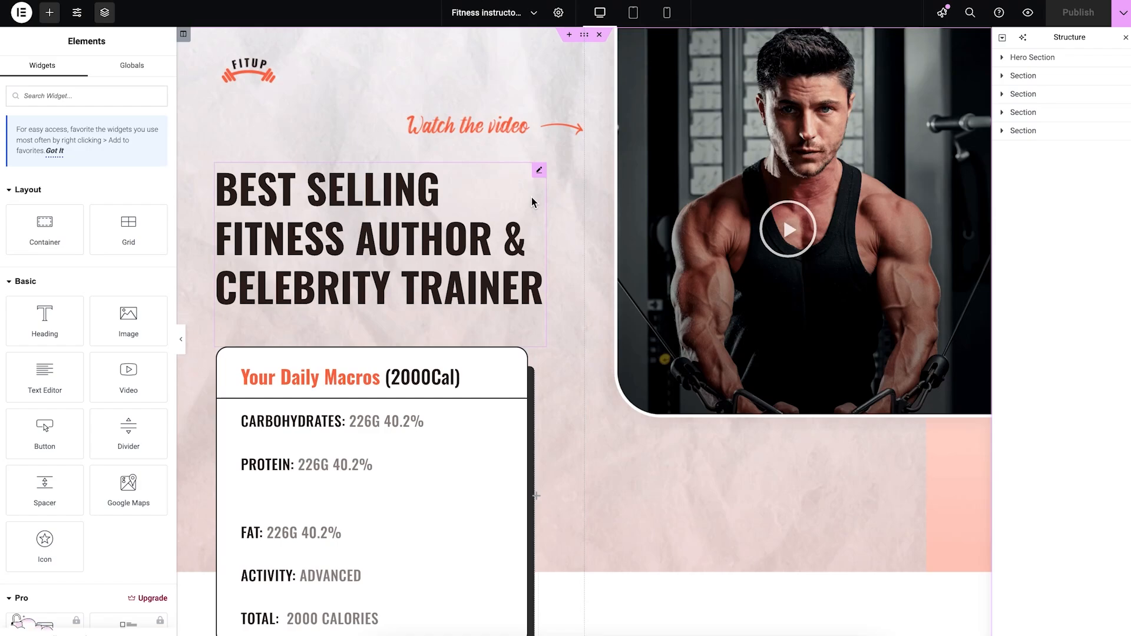
pyautogui.click(539, 170)
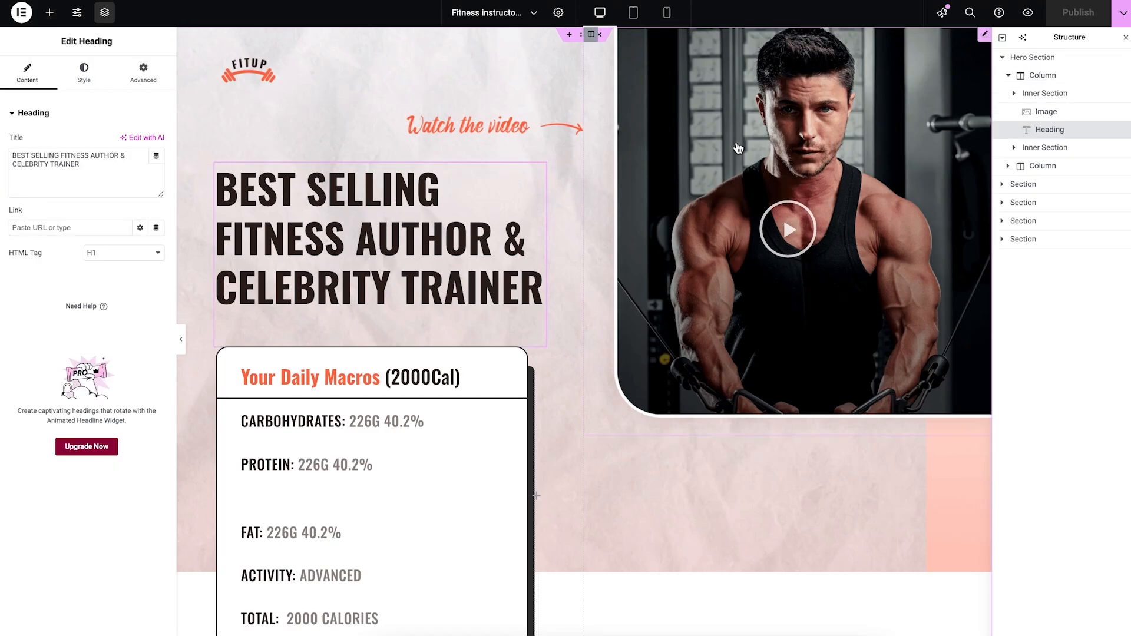
pyautogui.click(986, 36)
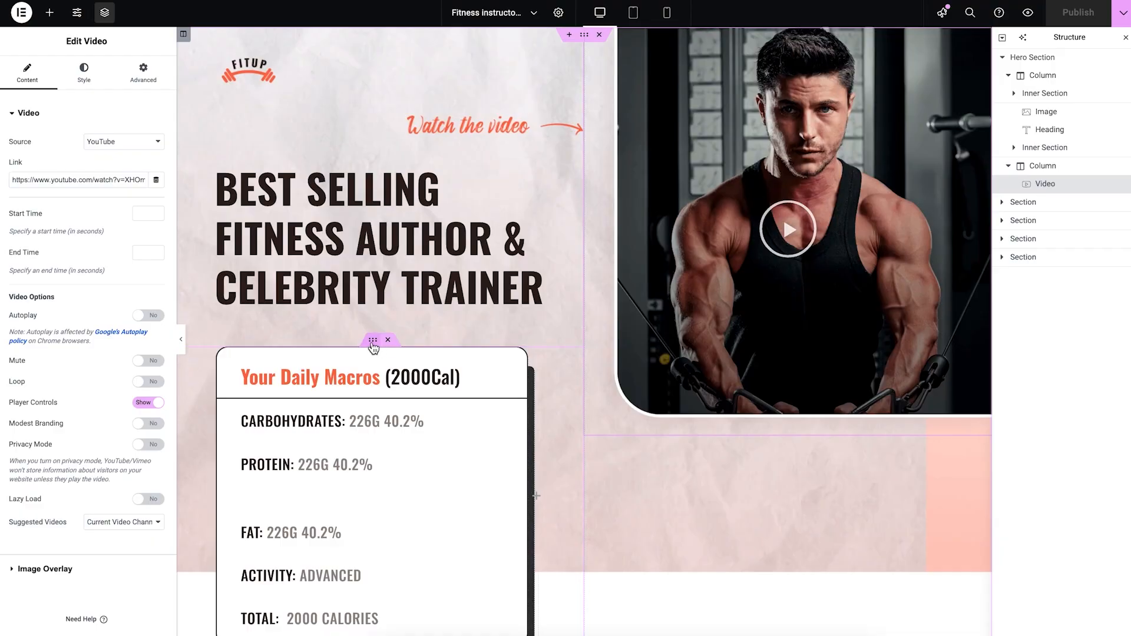
pyautogui.click(373, 342)
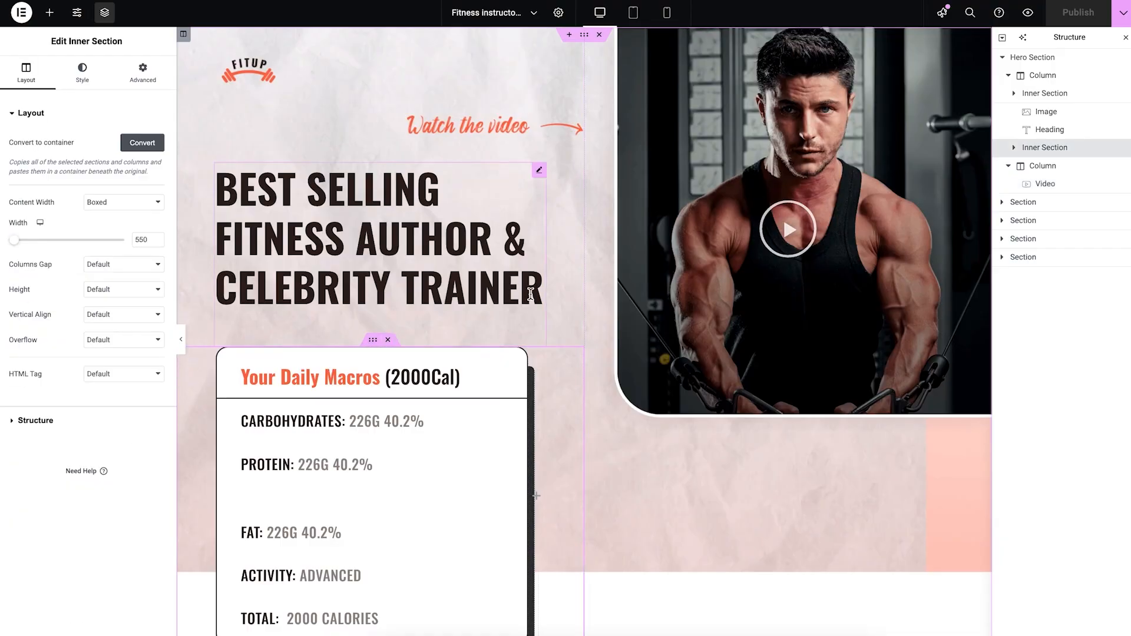
# Step: Look through the landing page's layout in the editor, from the hero section to the included guides
pyautogui.scroll(-10, 530, 295)
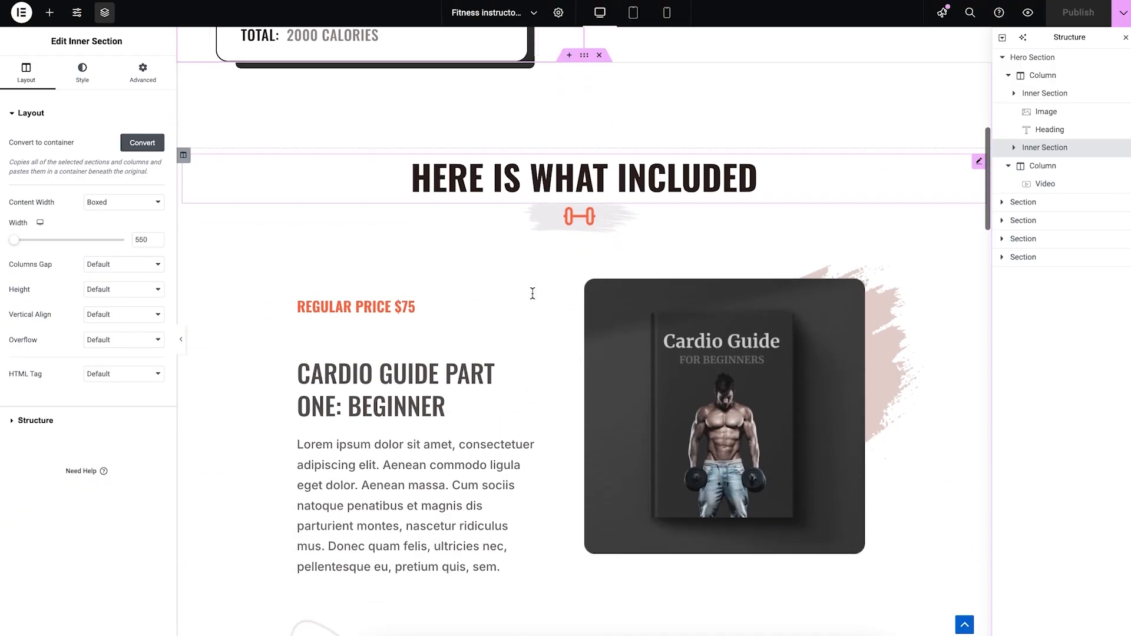
pyautogui.scroll(-7, 531, 293)
pyautogui.scroll(15, 532, 293)
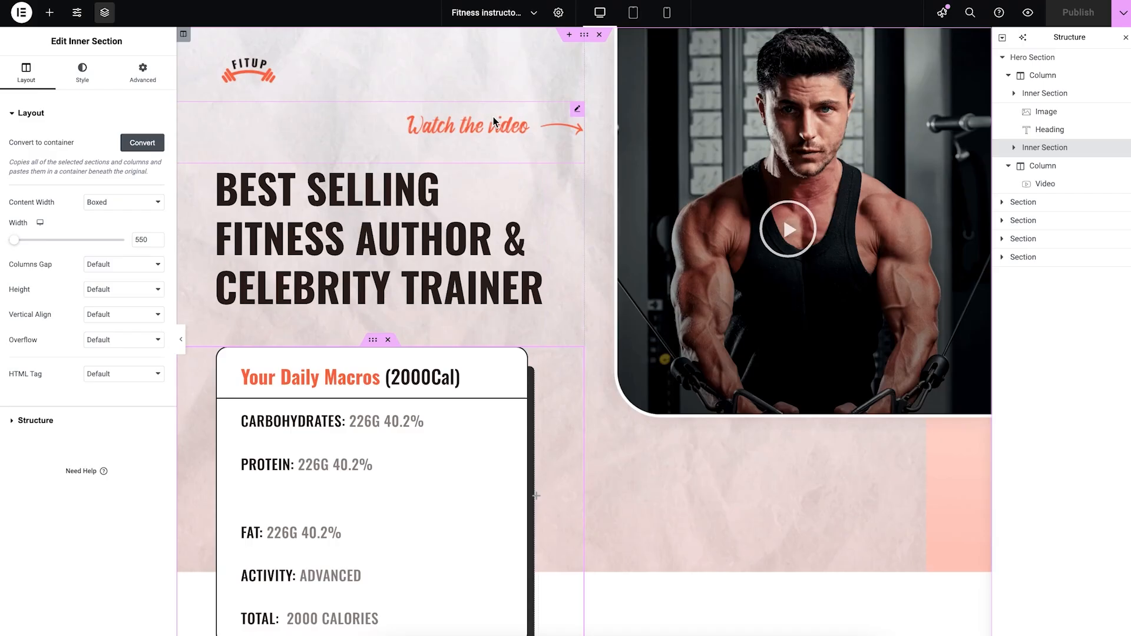
pyautogui.scroll(-15, 607, 307)
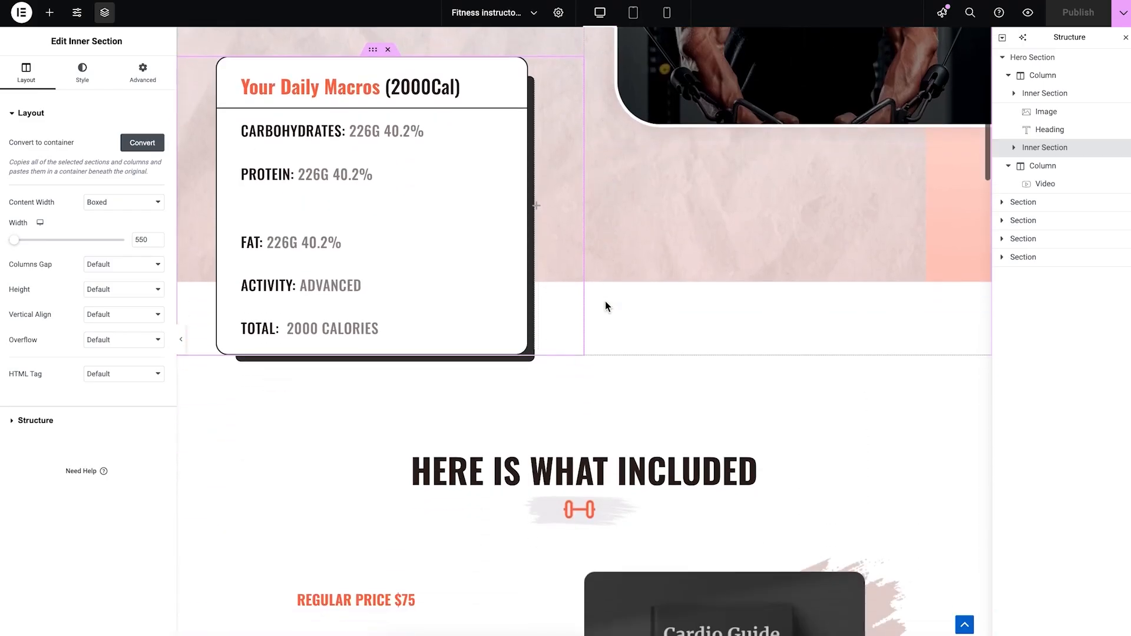
# Step: Look through the rest of the landing page and view the settings of the "All guides for only $95" next-step button
pyautogui.scroll(-20, 608, 301)
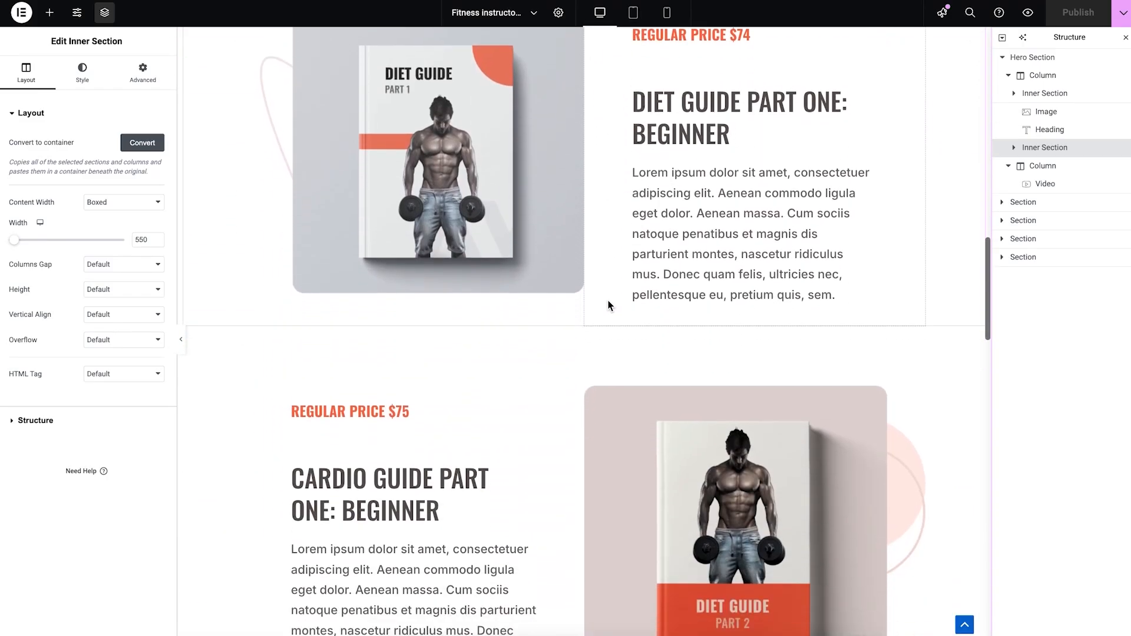
pyautogui.scroll(-15, 608, 301)
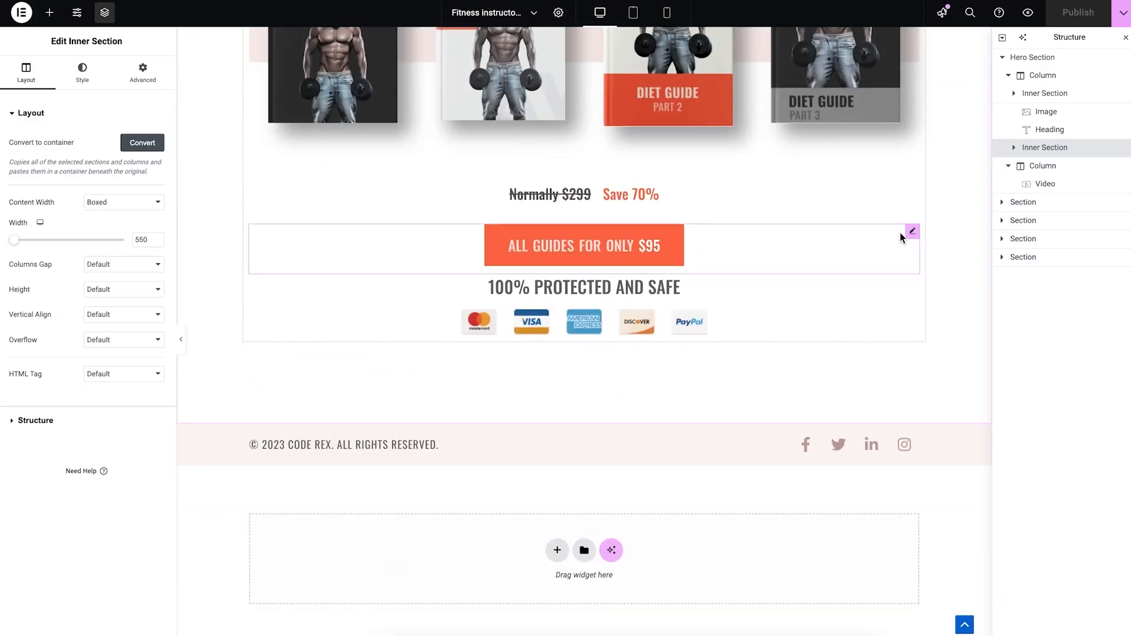
pyautogui.click(912, 234)
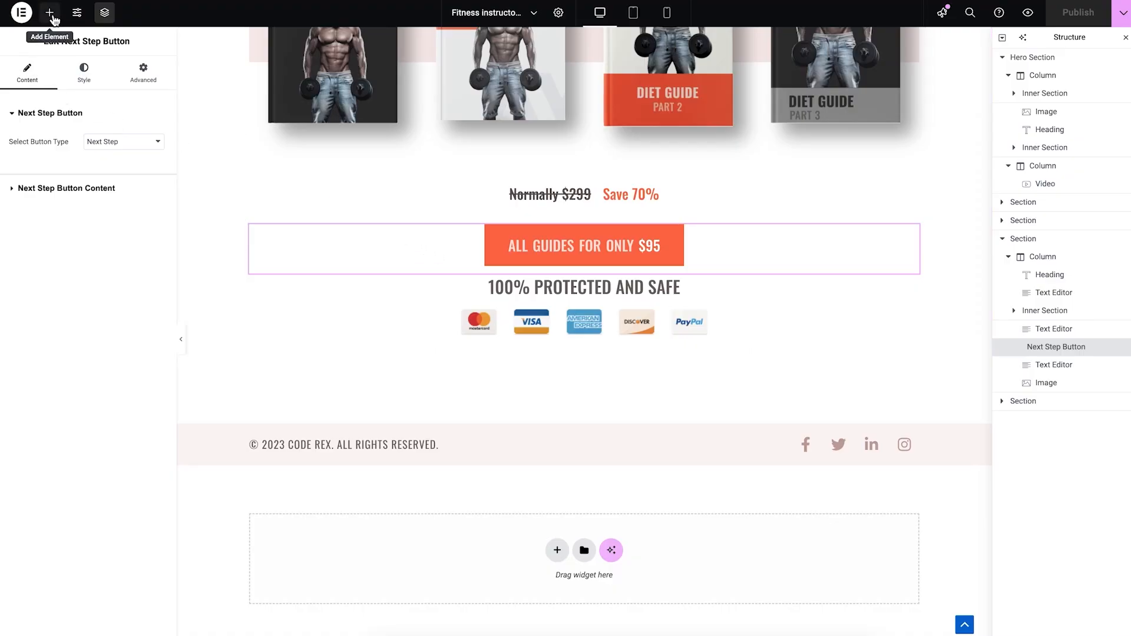
# Step: Browse the landing page's available elements down to the WPFunnels group and examine the Next Step Button and Optin Form widgets
pyautogui.click(52, 18)
pyautogui.scroll(-20, 77, 169)
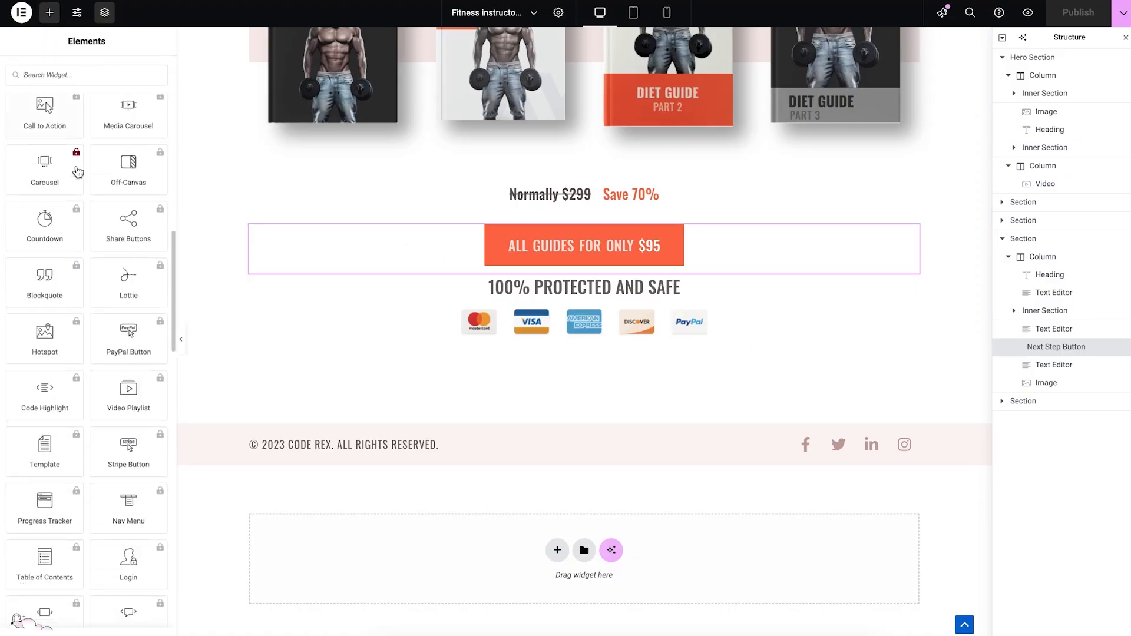
pyautogui.scroll(-1, 77, 171)
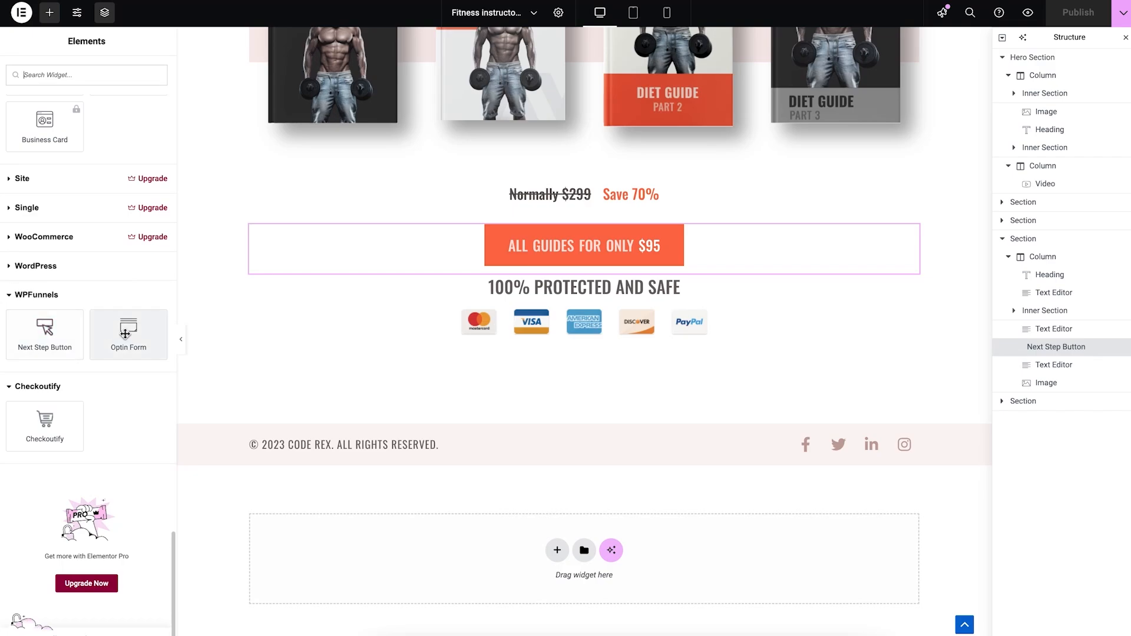
pyautogui.moveTo(27, 334); pyautogui.dragTo(230, 358)
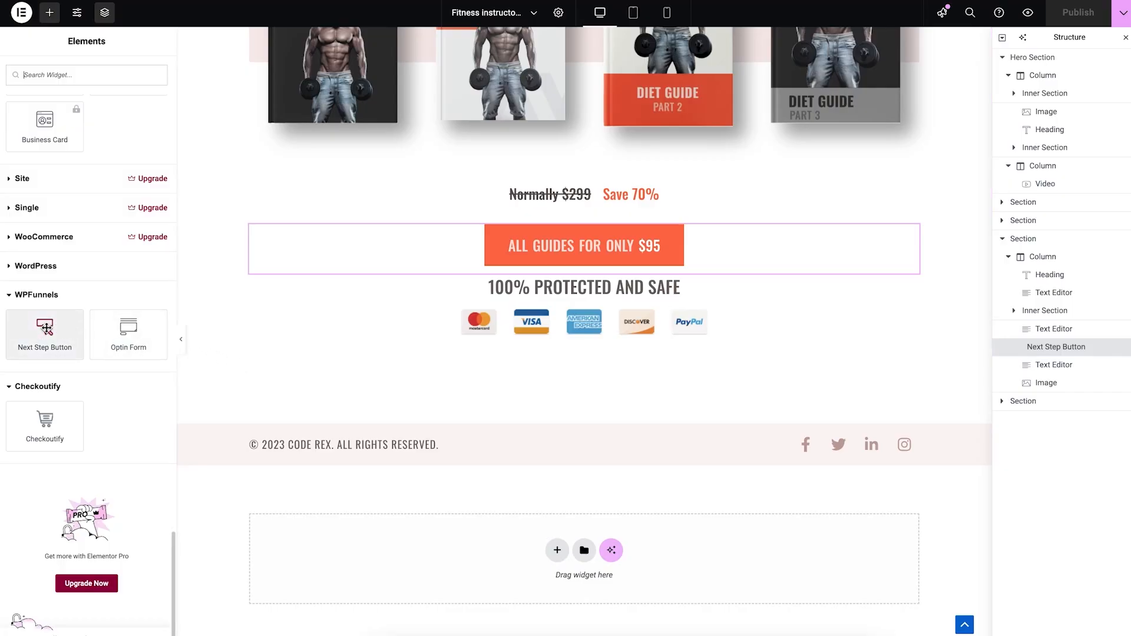
pyautogui.moveTo(46, 328); pyautogui.dragTo(717, 242)
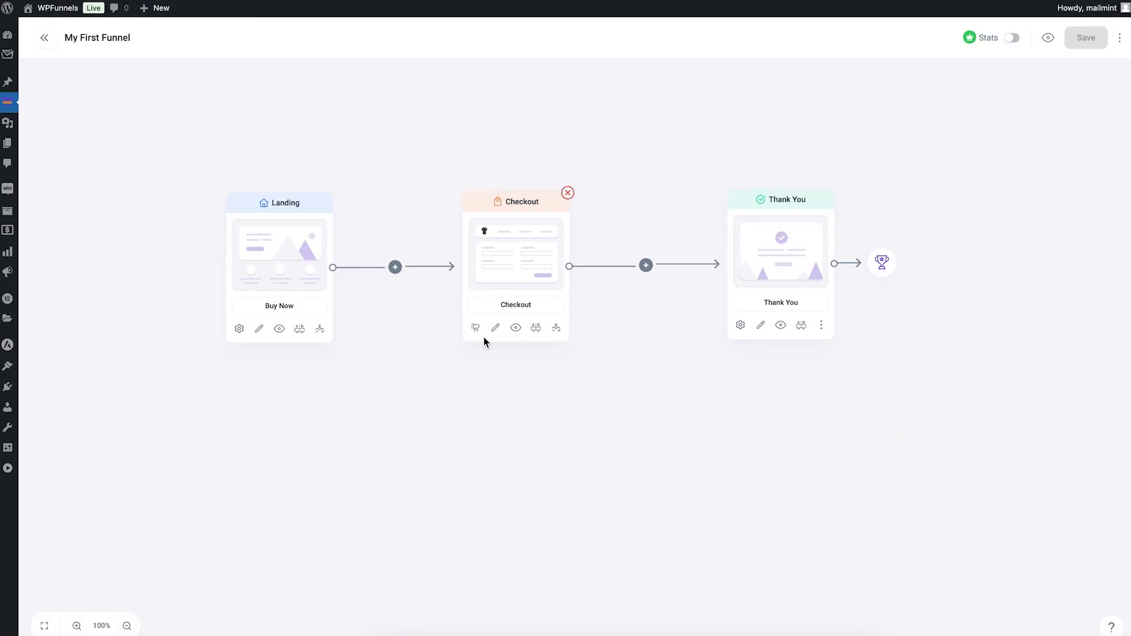
# Step: Open My First Funnel's Checkout page for editing and view the settings of its logo image
pyautogui.click(496, 329)
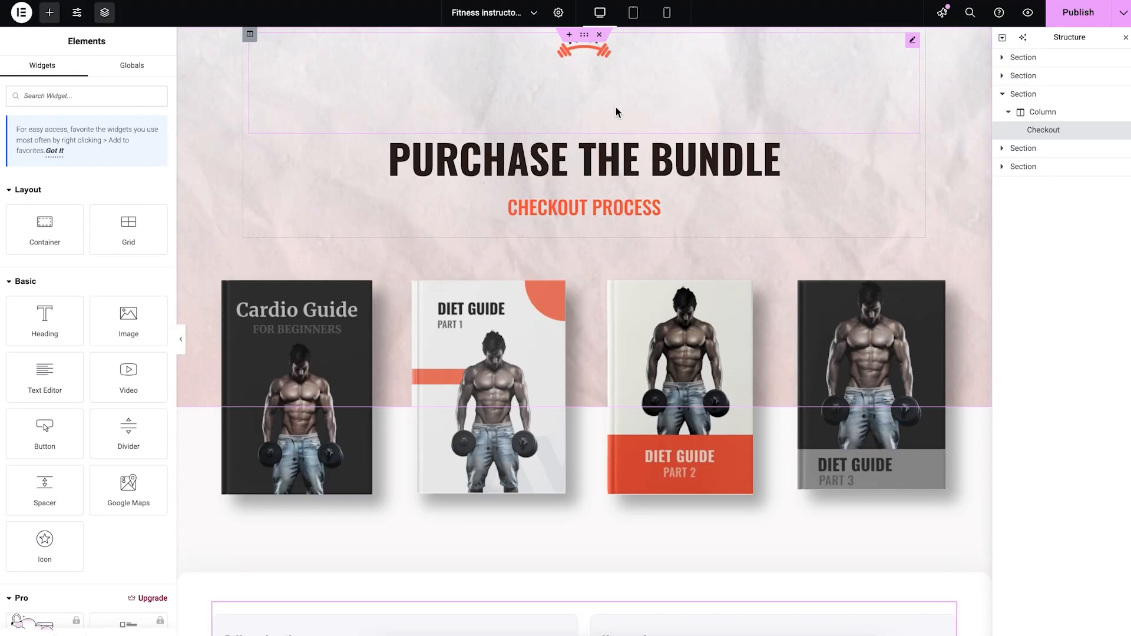
pyautogui.click(652, 84)
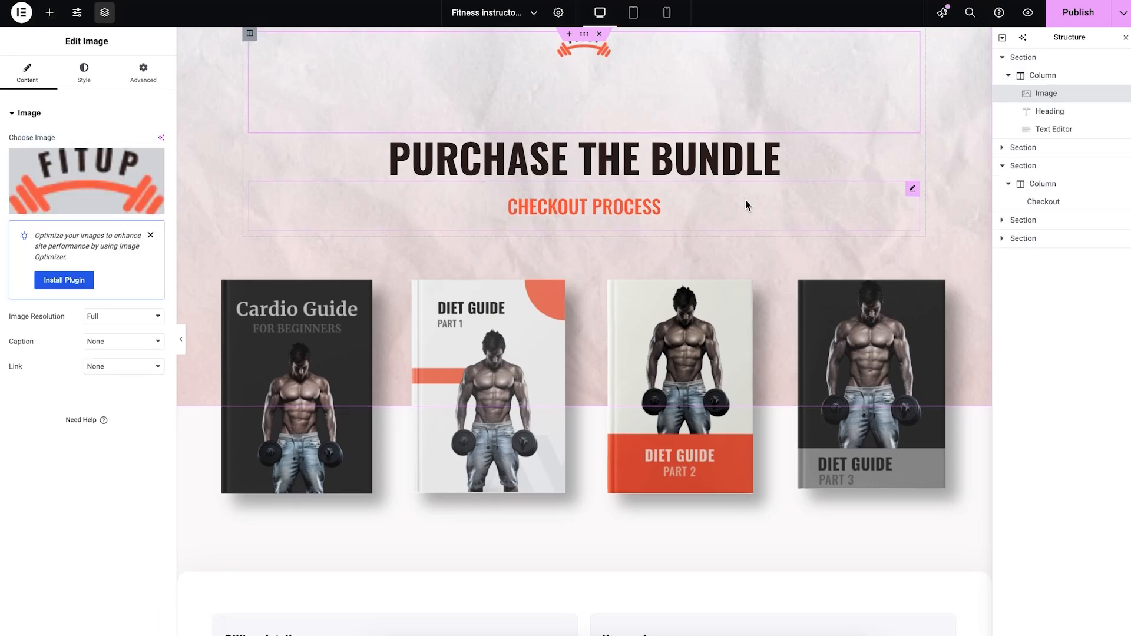
pyautogui.scroll(-5, 746, 203)
pyautogui.scroll(-3, 747, 204)
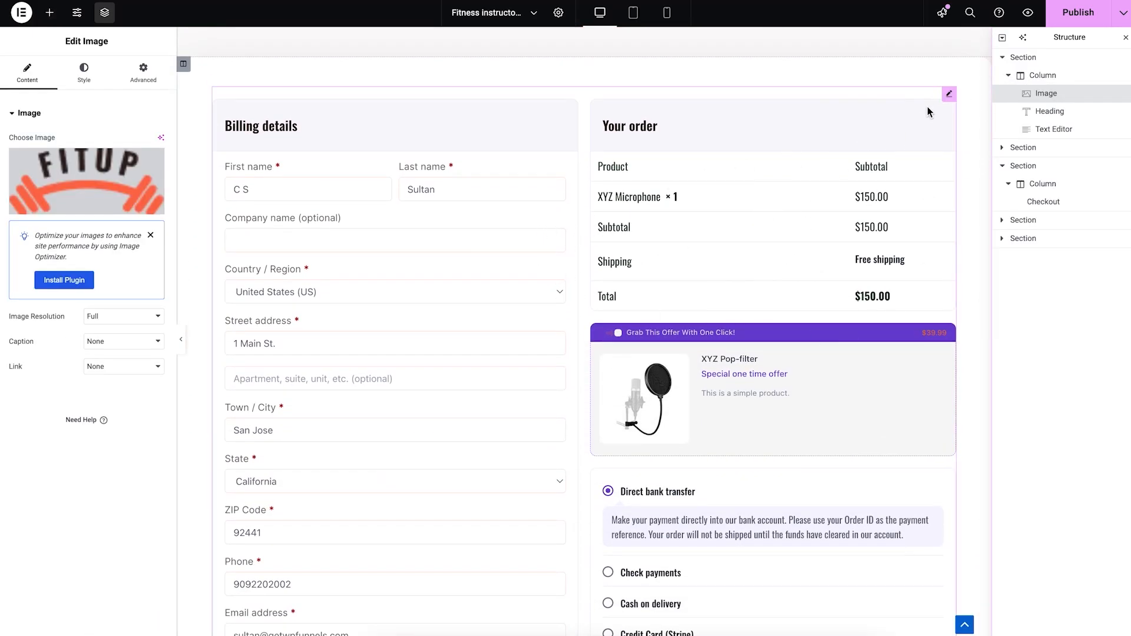
# Step: View the checkout form's content settings and layout options, and look over its billing and order sections
pyautogui.click(948, 94)
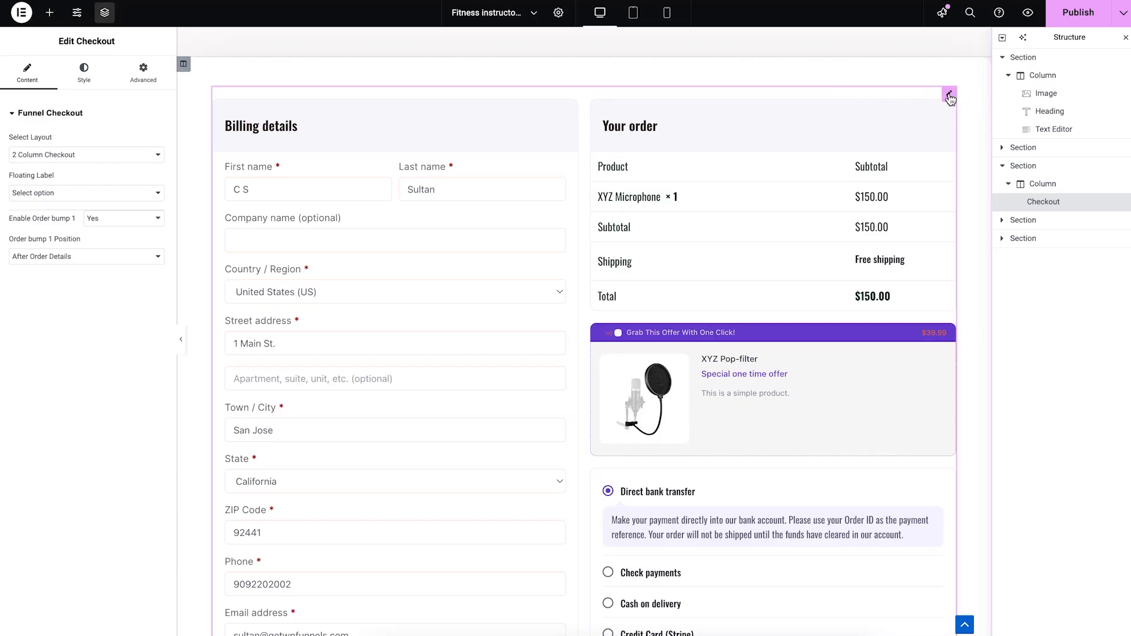
pyautogui.click(111, 157)
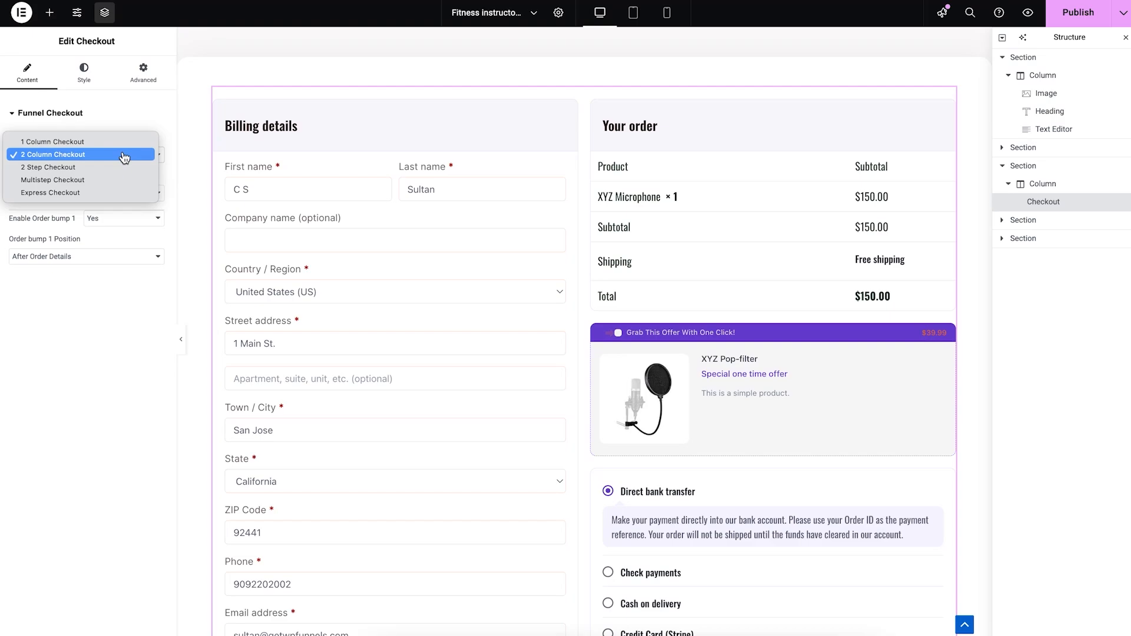
pyautogui.click(173, 118)
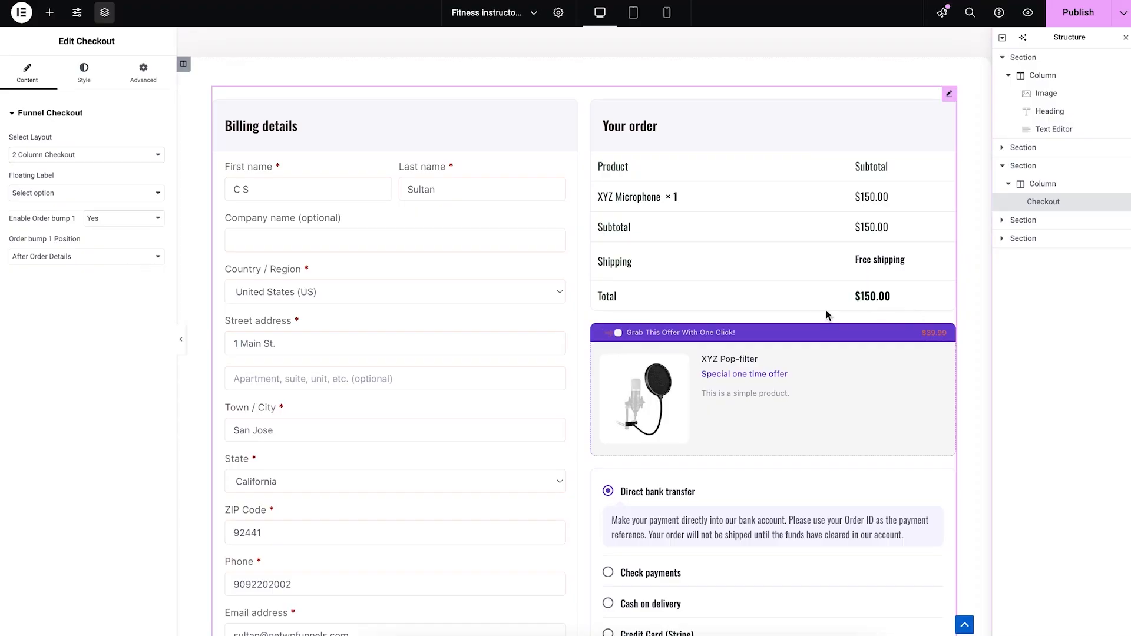
pyautogui.scroll(6, 252, 259)
pyautogui.scroll(-8, 411, 268)
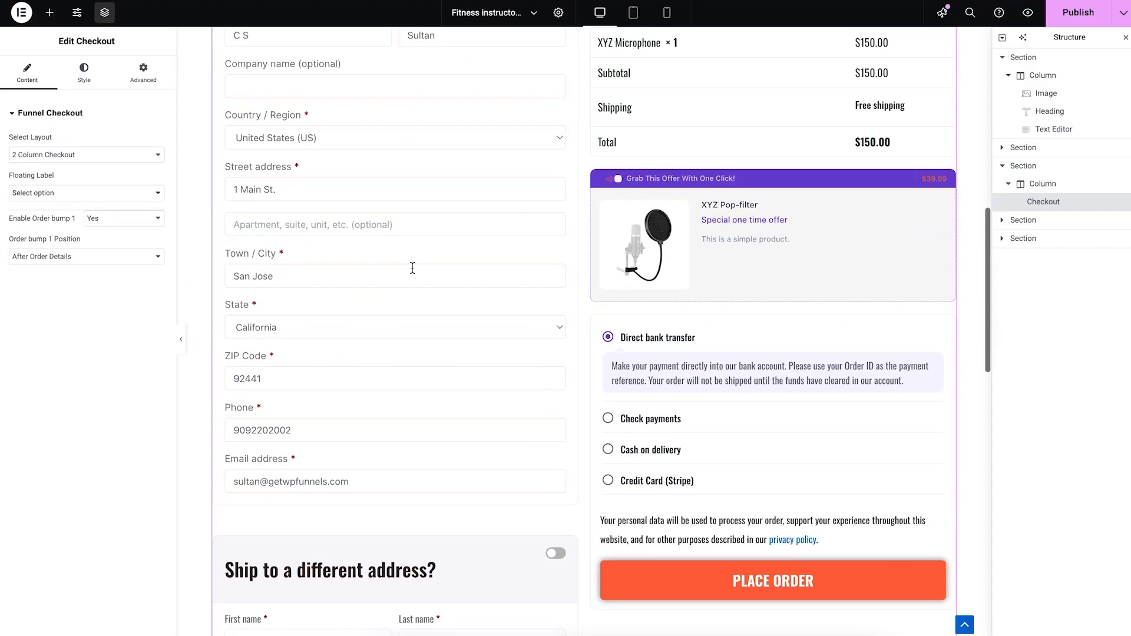
pyautogui.scroll(2, 337, 232)
# Step: Look through the checkout form's style settings for the billing section's headings, labels and input fields
pyautogui.click(83, 71)
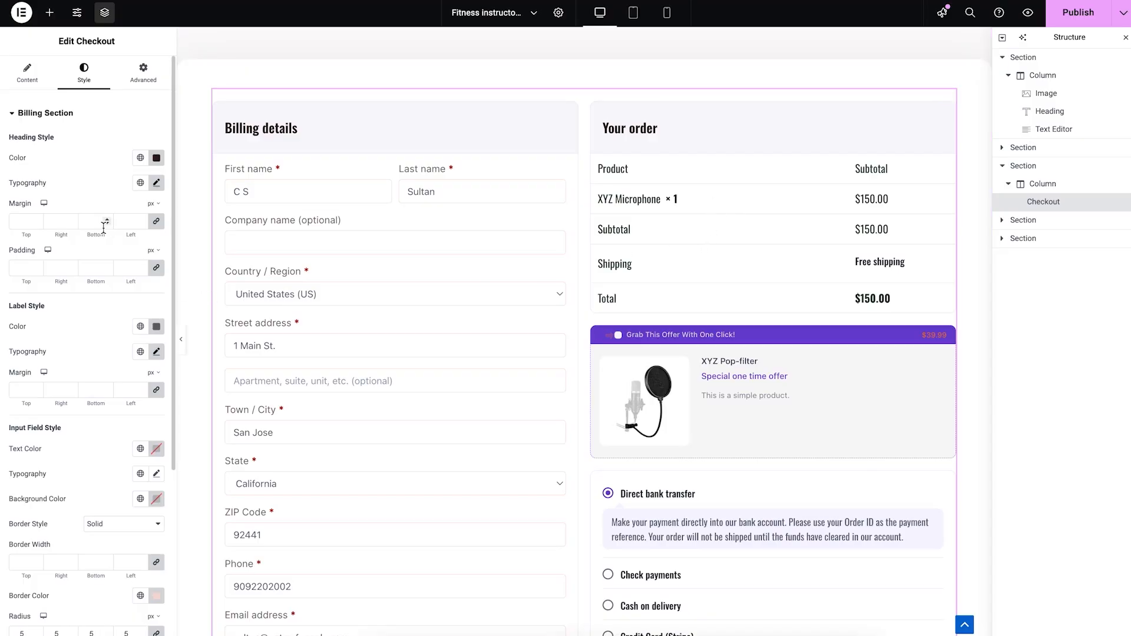
pyautogui.scroll(-4, 105, 232)
pyautogui.scroll(4, 107, 233)
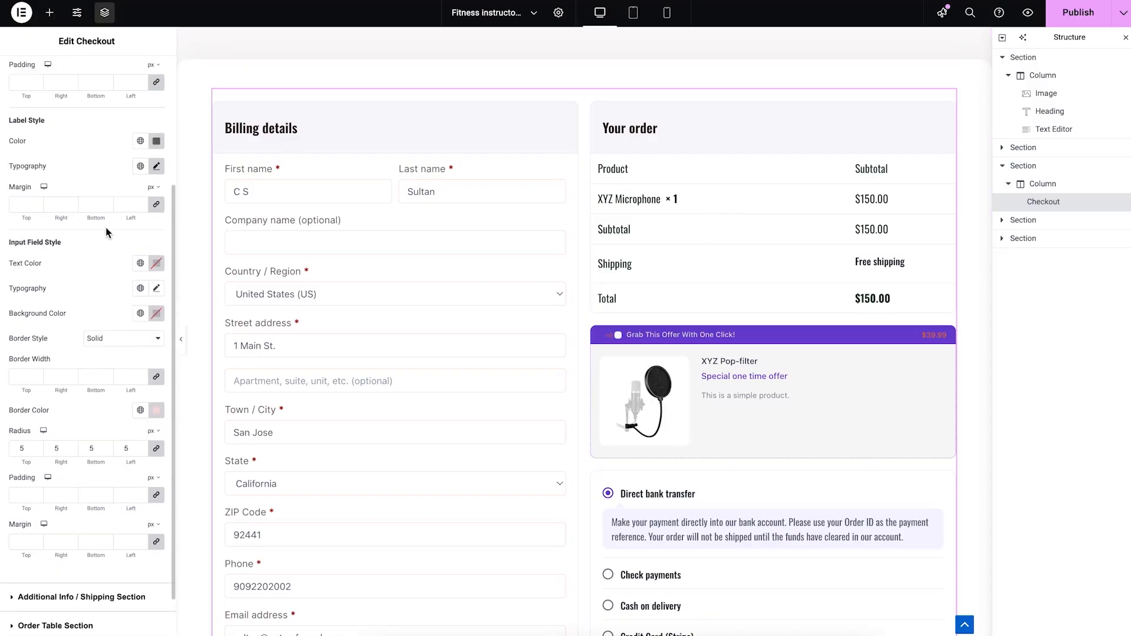
pyautogui.scroll(5, 717, 239)
pyautogui.scroll(3, 717, 239)
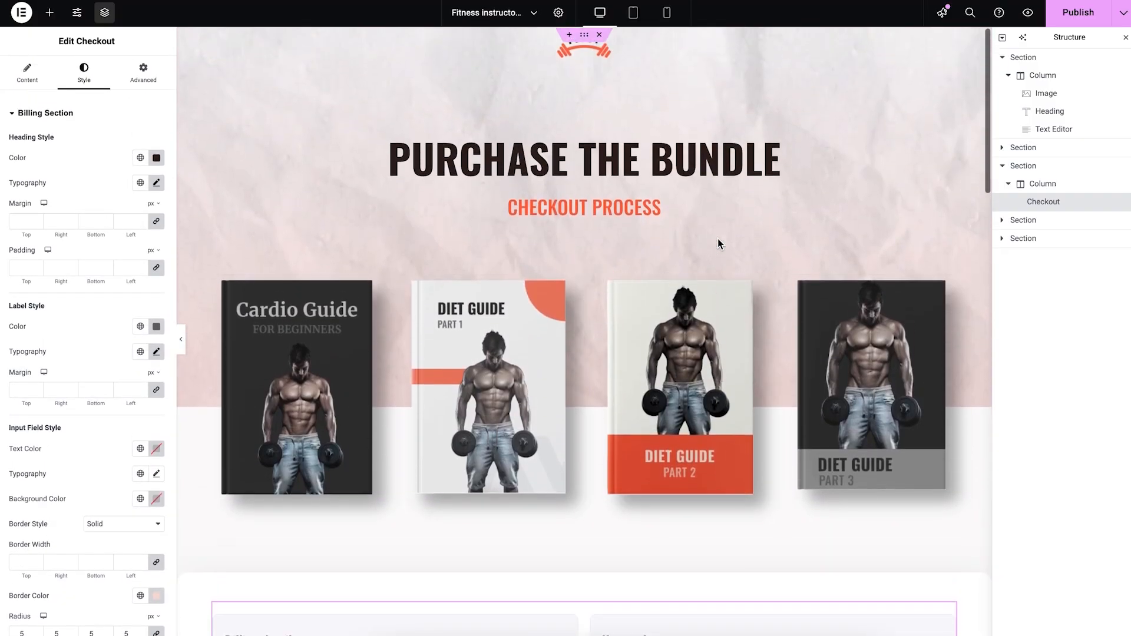
# Step: Look over the checkout page's layout and browse the elements available for it
pyautogui.scroll(-4, 718, 238)
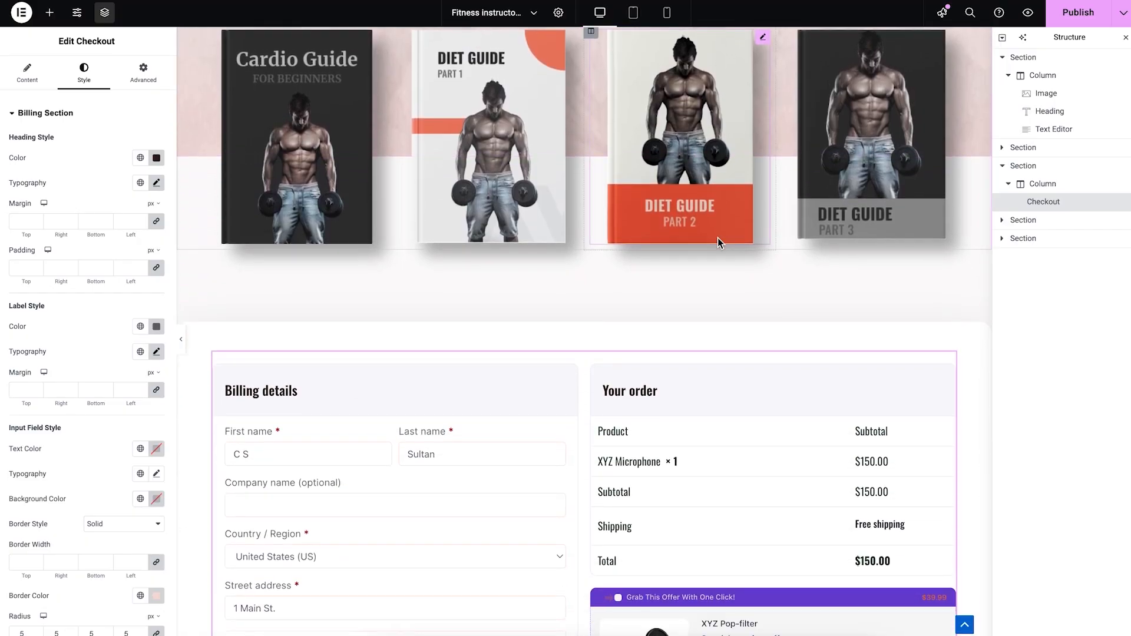
pyautogui.scroll(4, 718, 238)
pyautogui.scroll(-6, 843, 204)
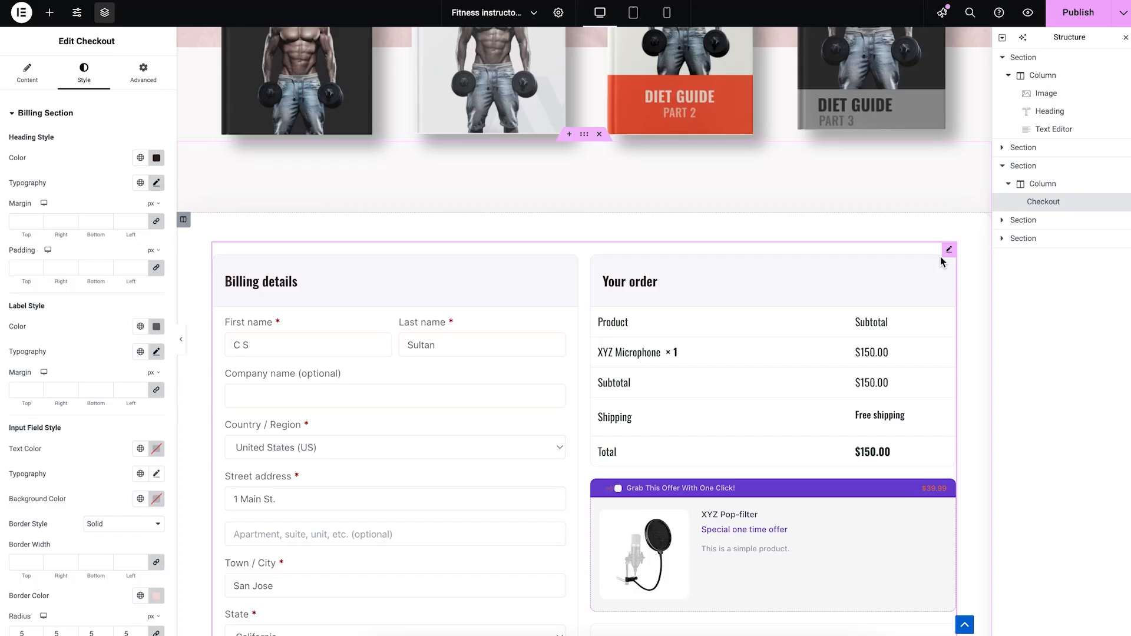
pyautogui.click(51, 18)
pyautogui.scroll(-15, 94, 218)
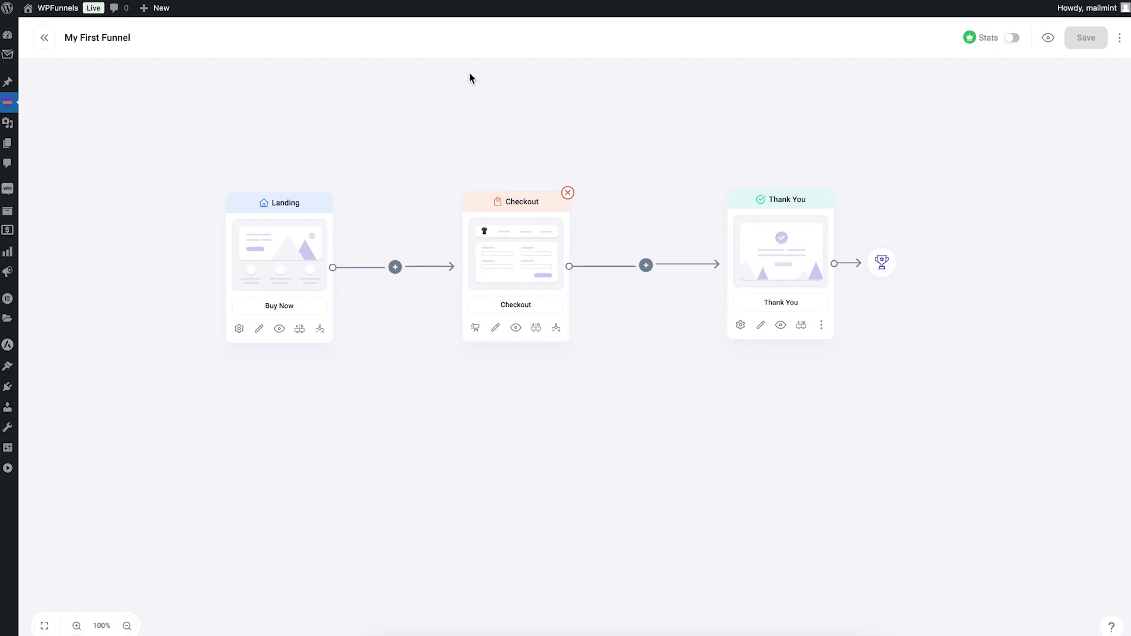
# Step: Open the Thank You page for editing and view its order details settings and the WPFunnels elements available for it
pyautogui.click(760, 328)
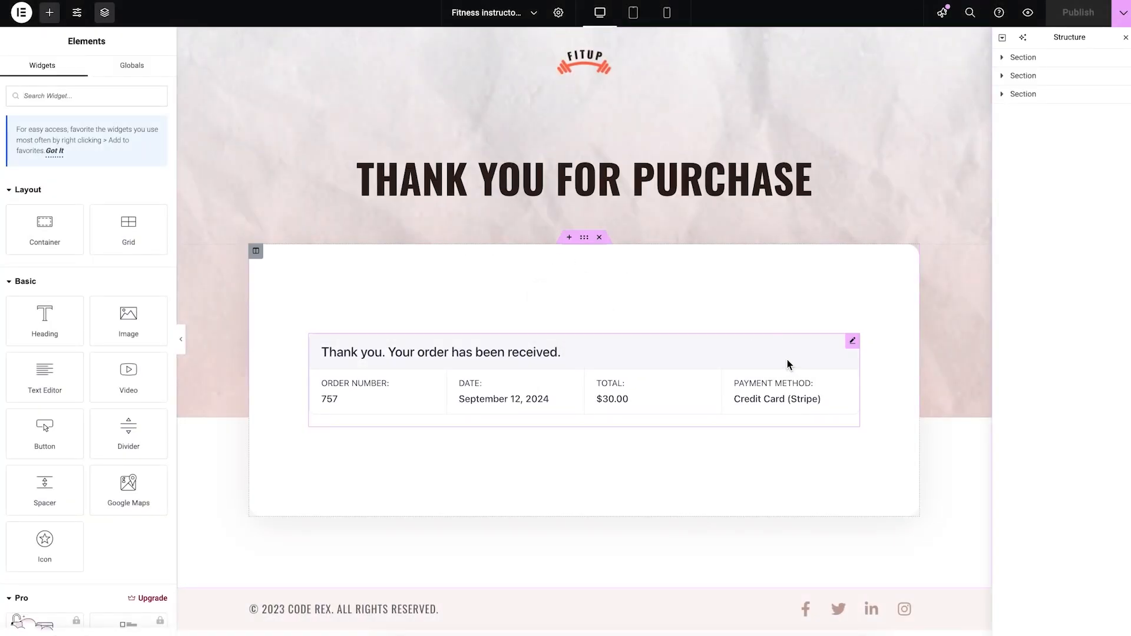
pyautogui.click(853, 340)
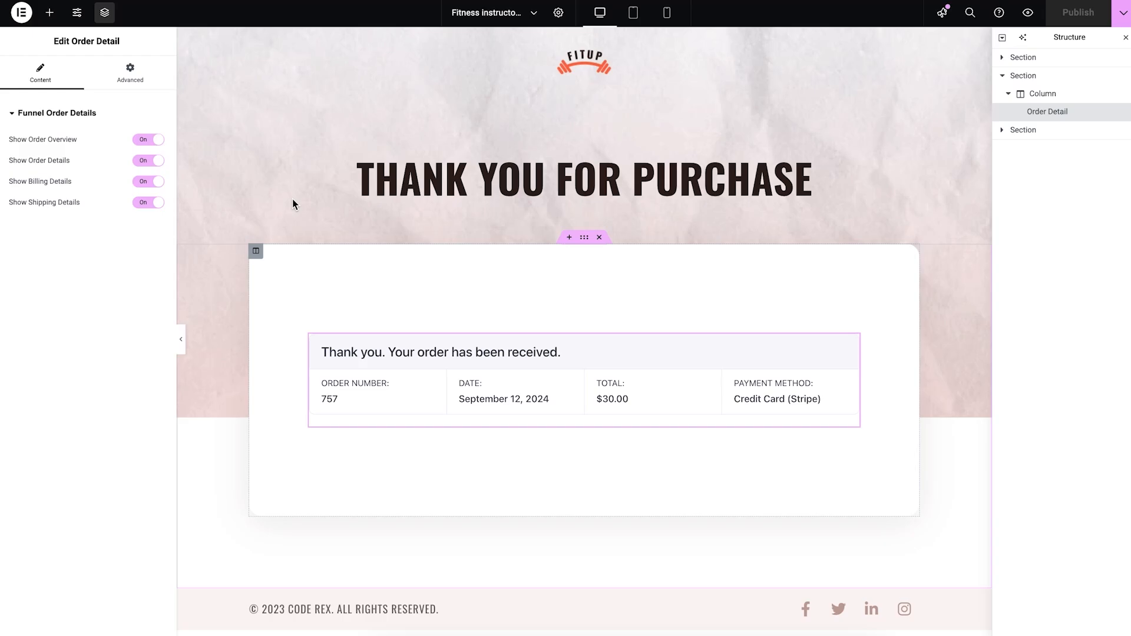
pyautogui.click(49, 12)
pyautogui.scroll(-10, 65, 224)
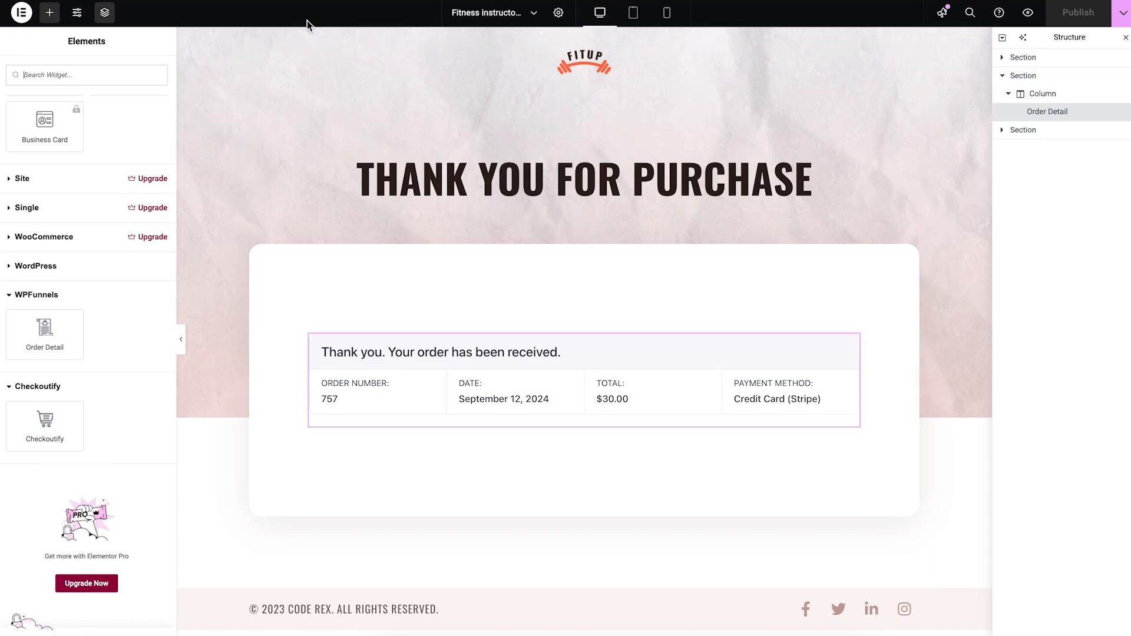
pyautogui.click(189, 1)
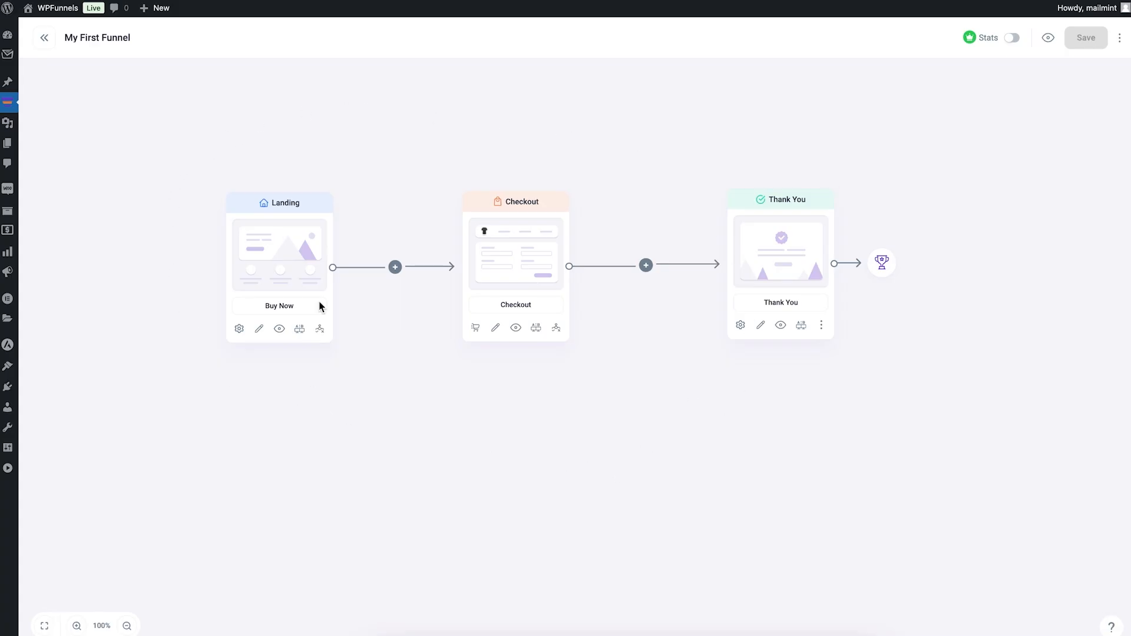
# Step: Leave the funnel for the funnel list and view the WPFunnels General and Permalink settings
pyautogui.click(43, 38)
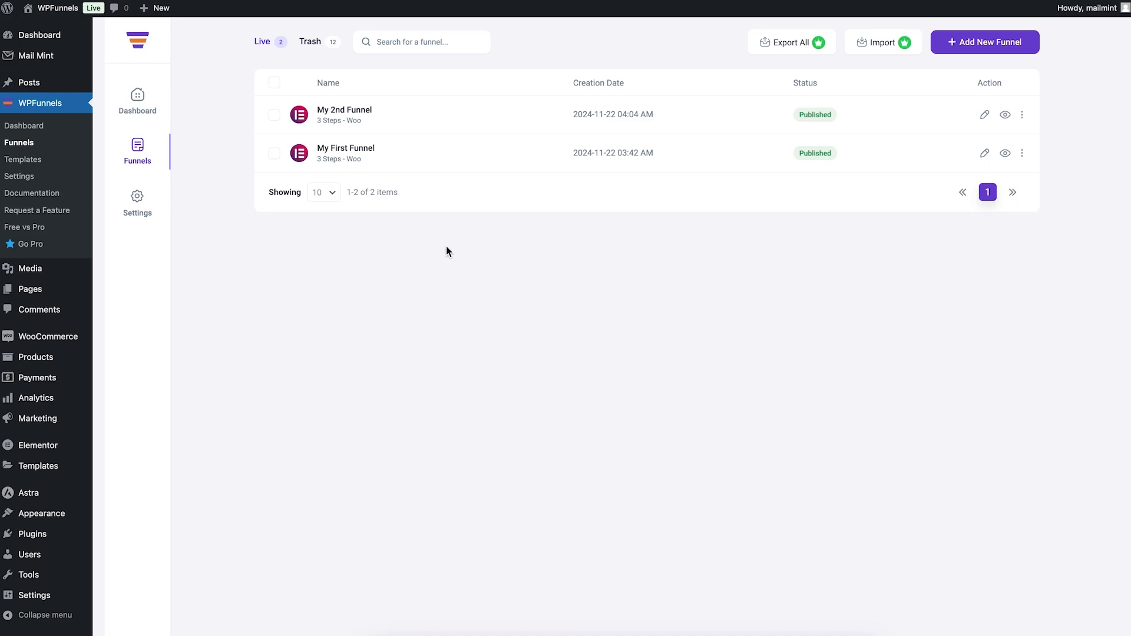
pyautogui.click(144, 215)
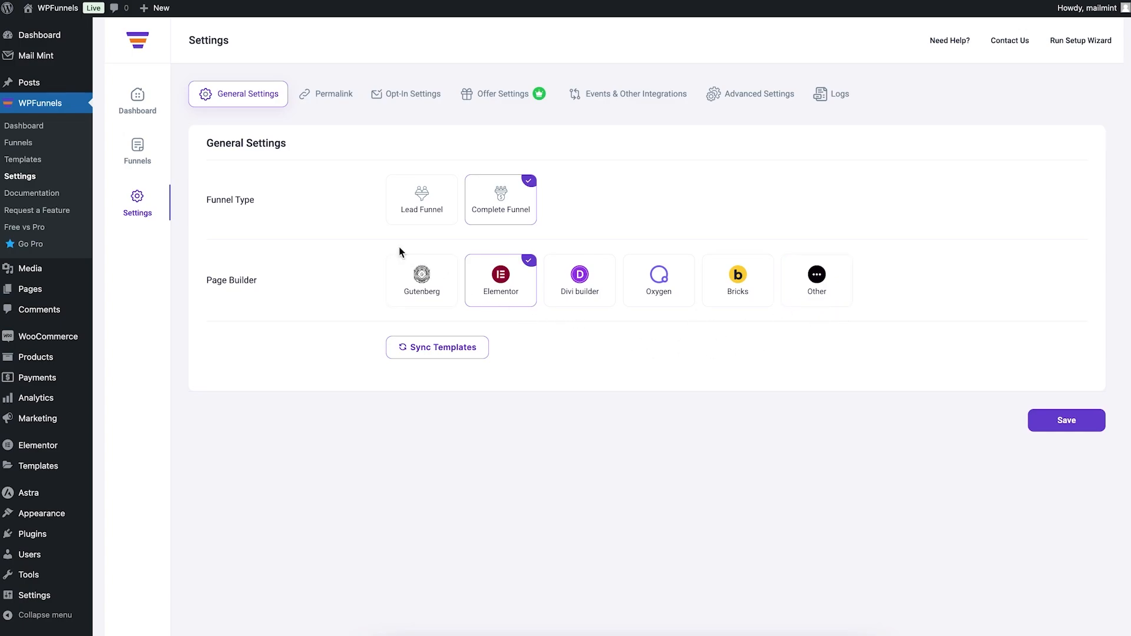
pyautogui.click(331, 98)
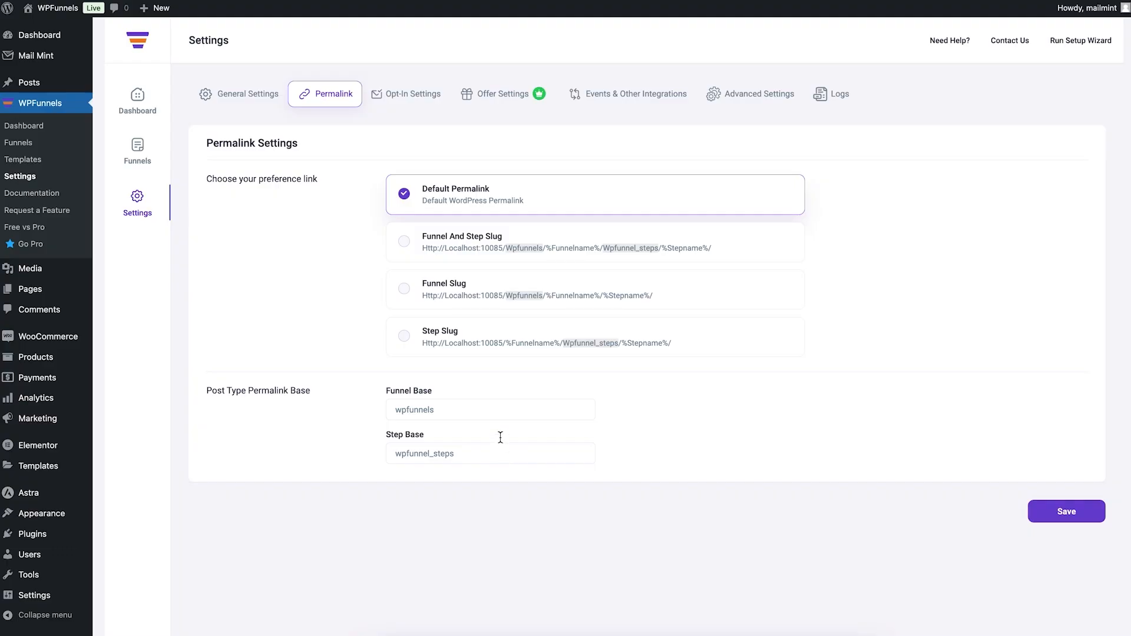
# Step: View the Opt-In Settings, enabling the reCAPTCHA (v3) connection to see its fields and disabling it again
pyautogui.click(406, 97)
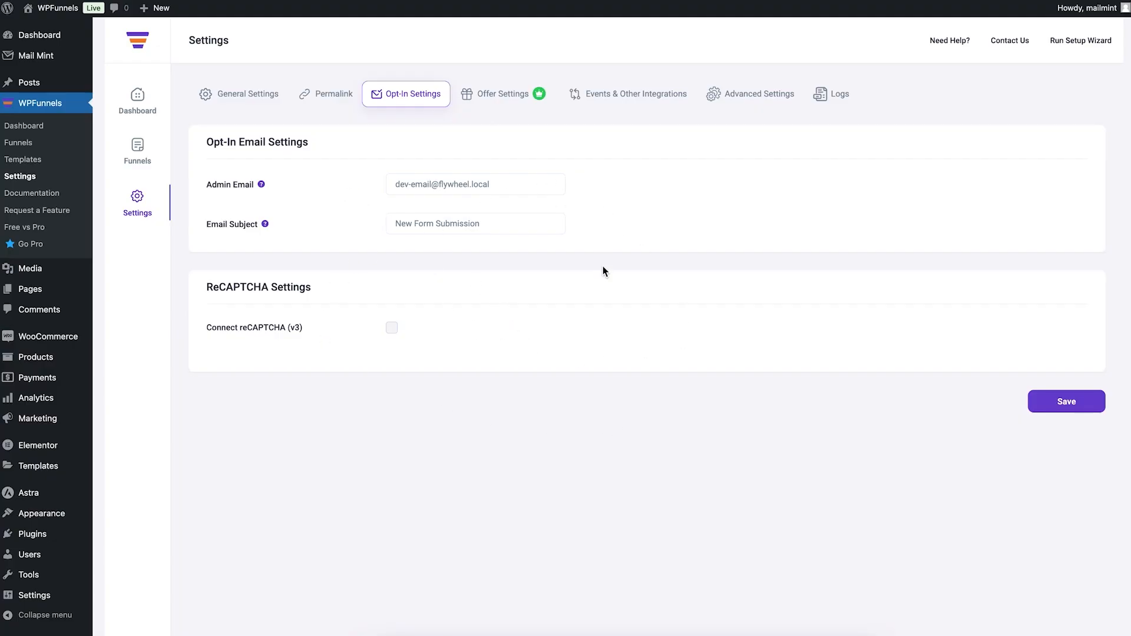
pyautogui.click(392, 328)
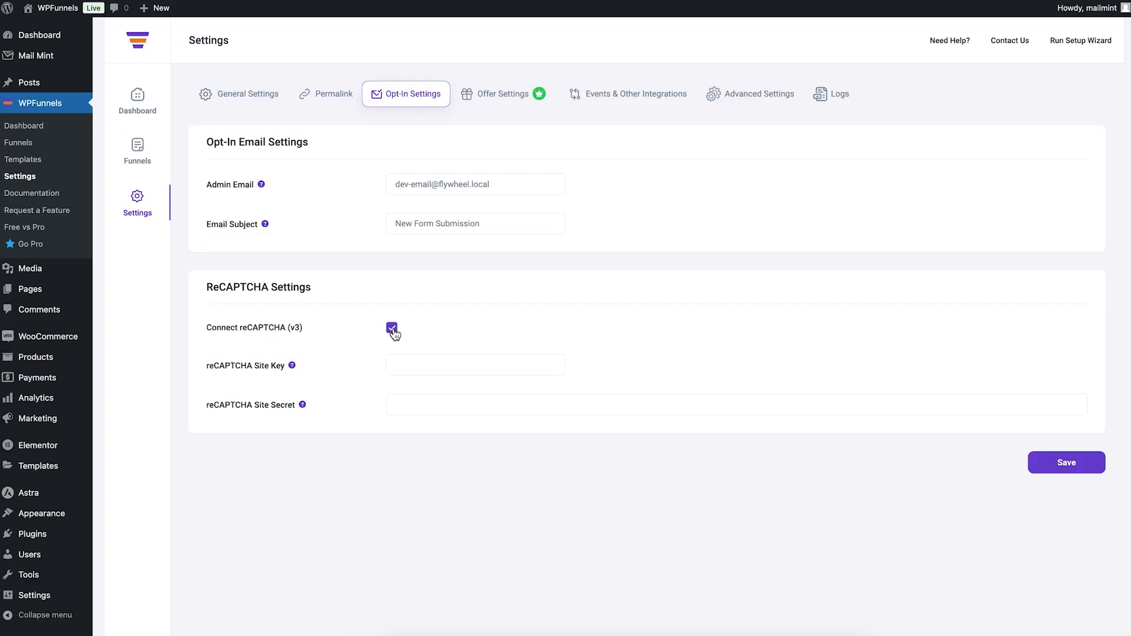
pyautogui.click(392, 329)
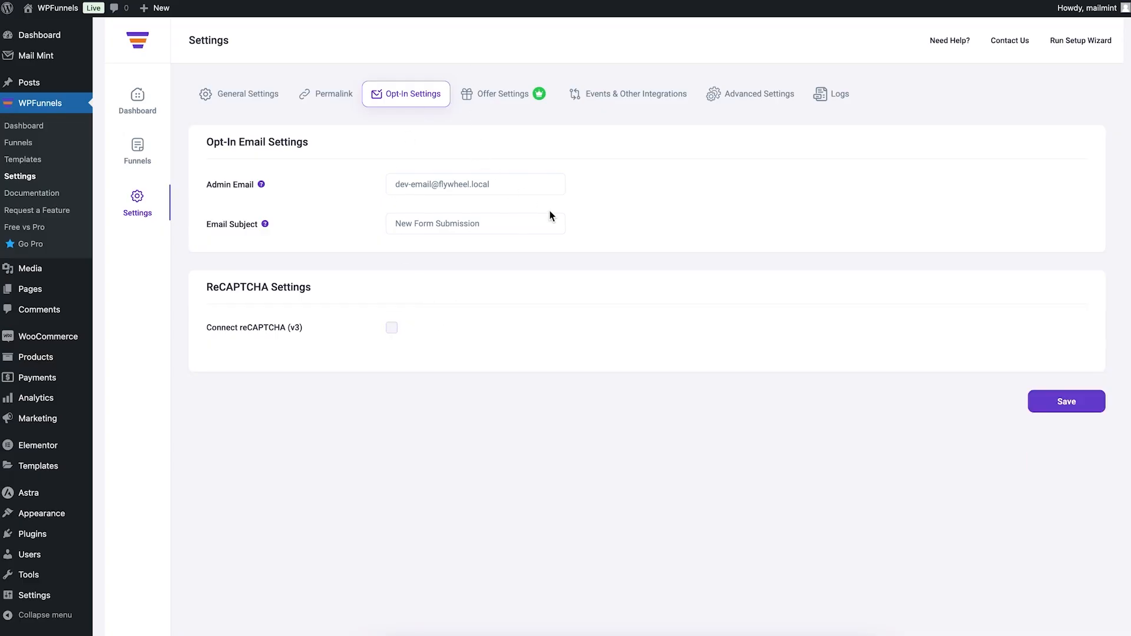
# Step: View the Events & Other Integrations settings, the Advanced Settings and the list of available log files
pyautogui.click(617, 97)
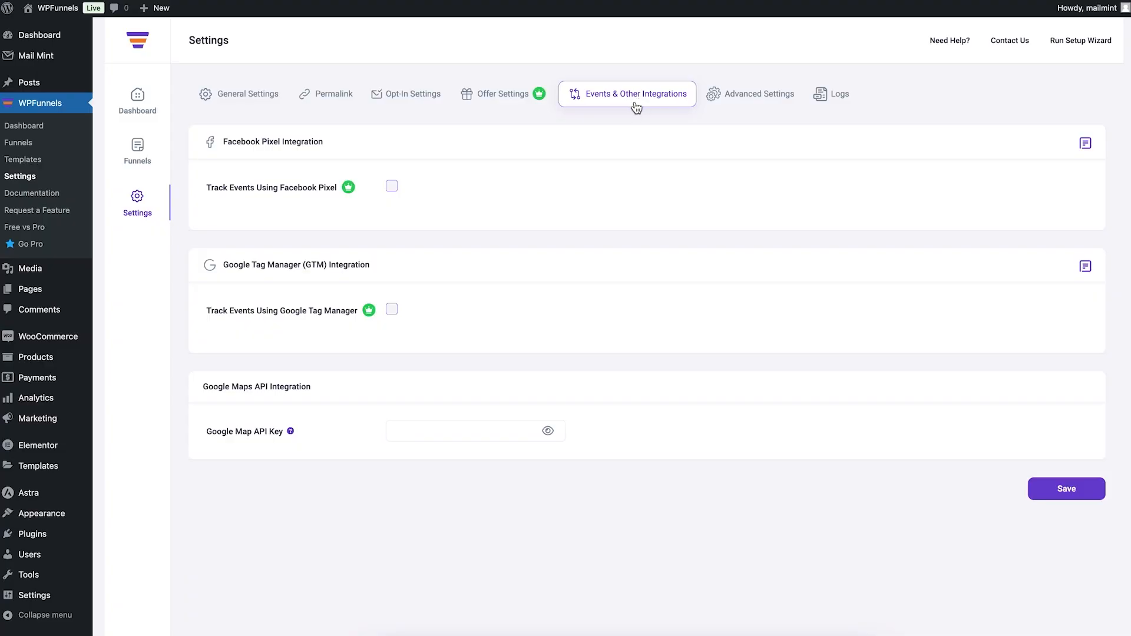
pyautogui.click(747, 98)
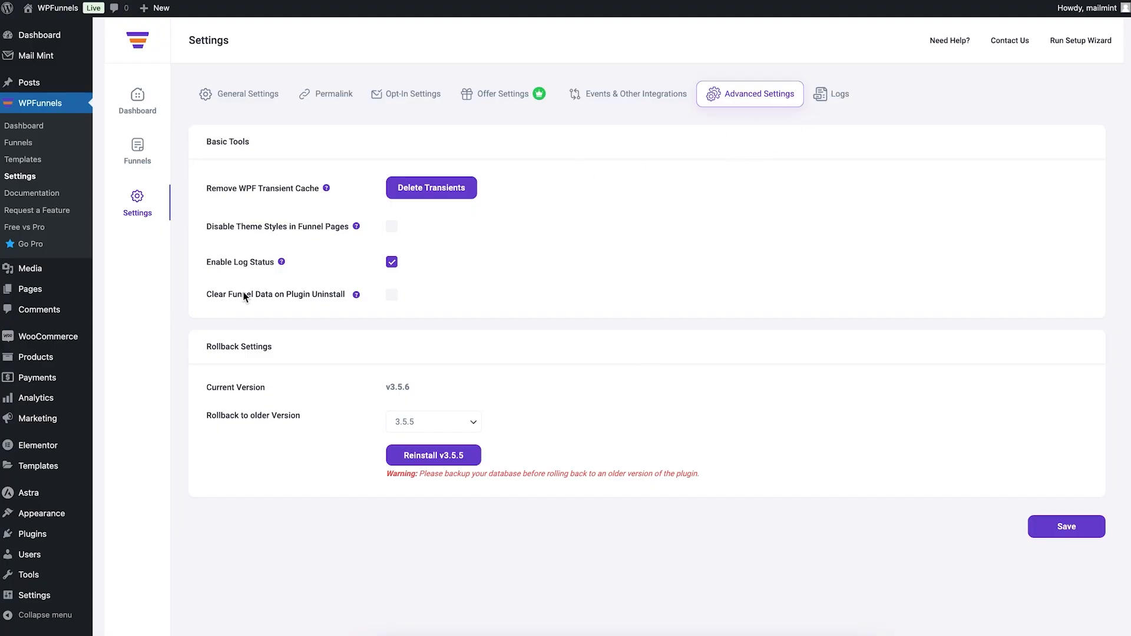
pyautogui.click(831, 94)
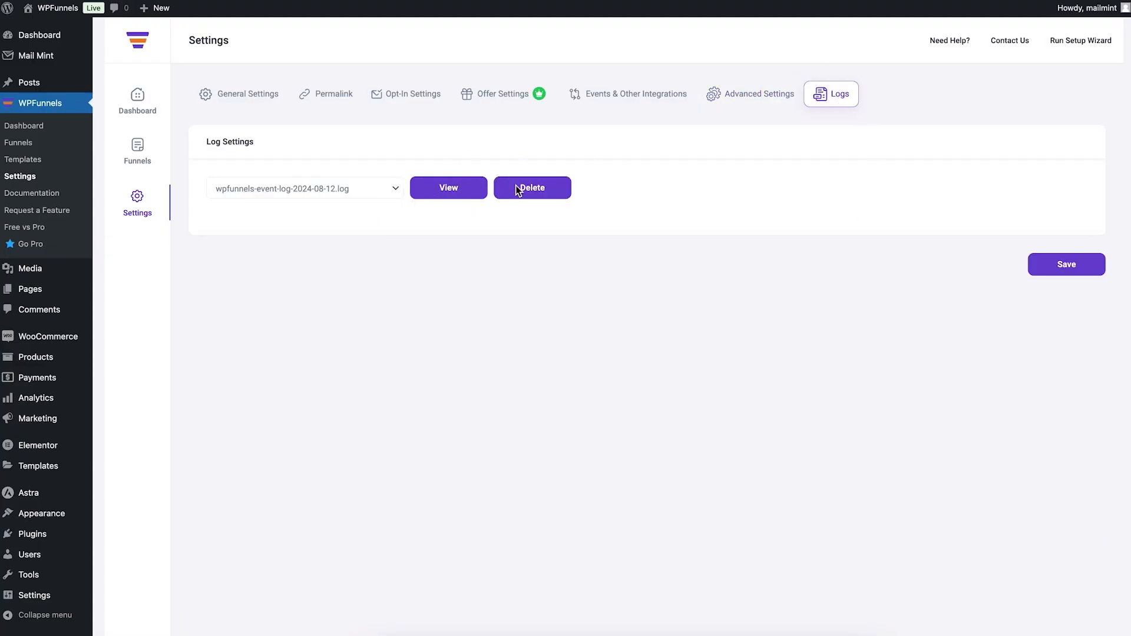
pyautogui.click(324, 189)
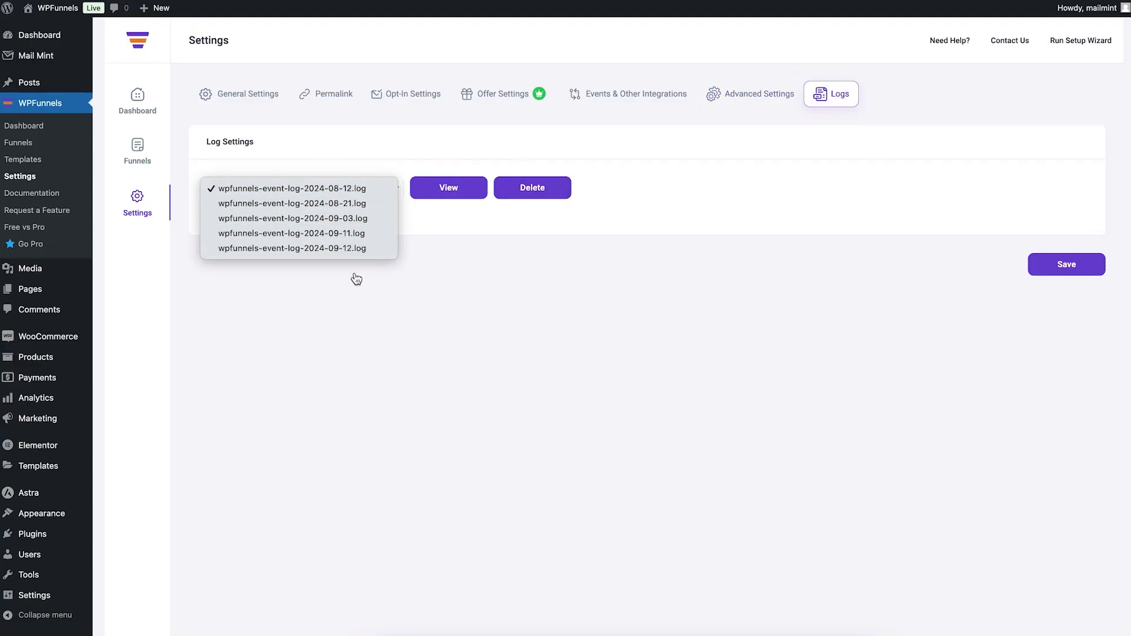
pyautogui.click(626, 297)
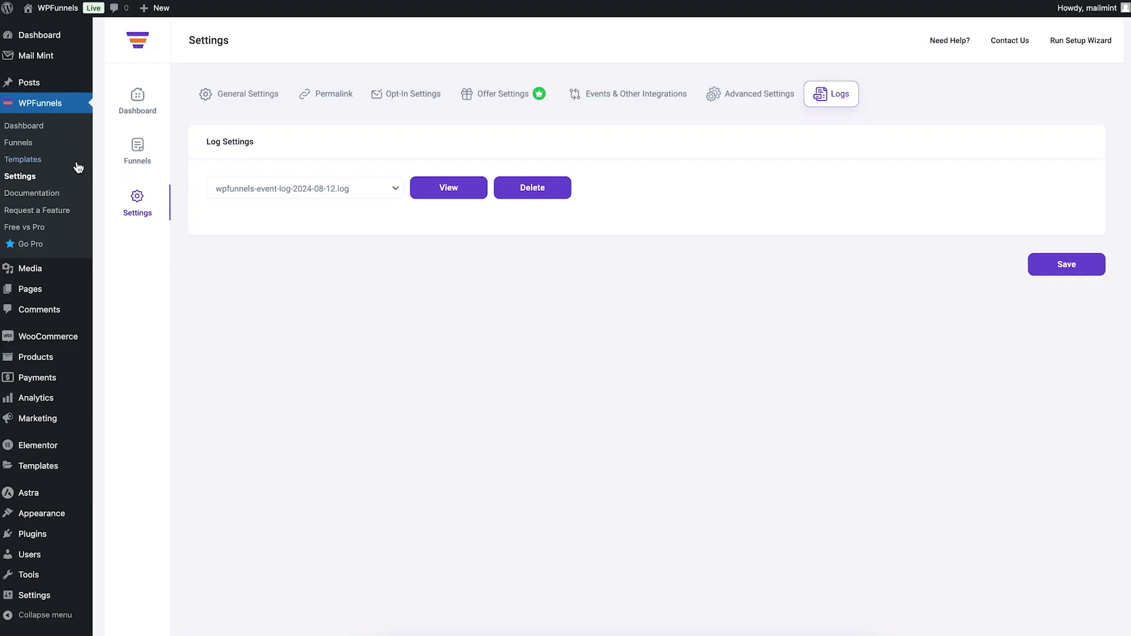
# Step: Browse the WPFunnels template library
pyautogui.click(39, 163)
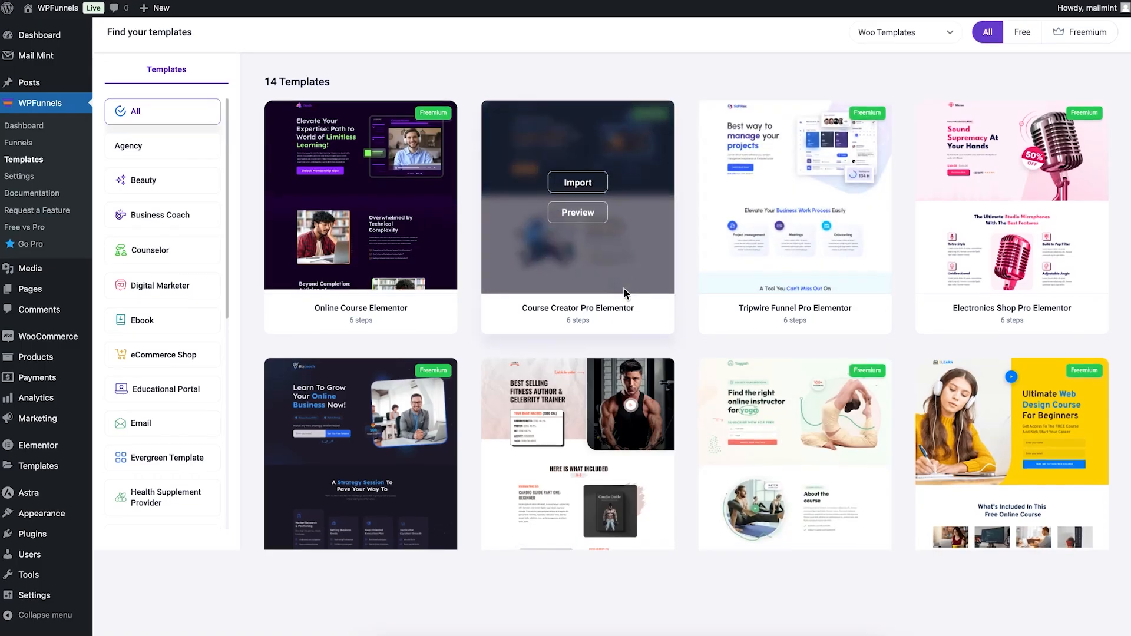
pyautogui.scroll(-6, 623, 288)
pyautogui.scroll(5, 624, 291)
pyautogui.scroll(2, 624, 288)
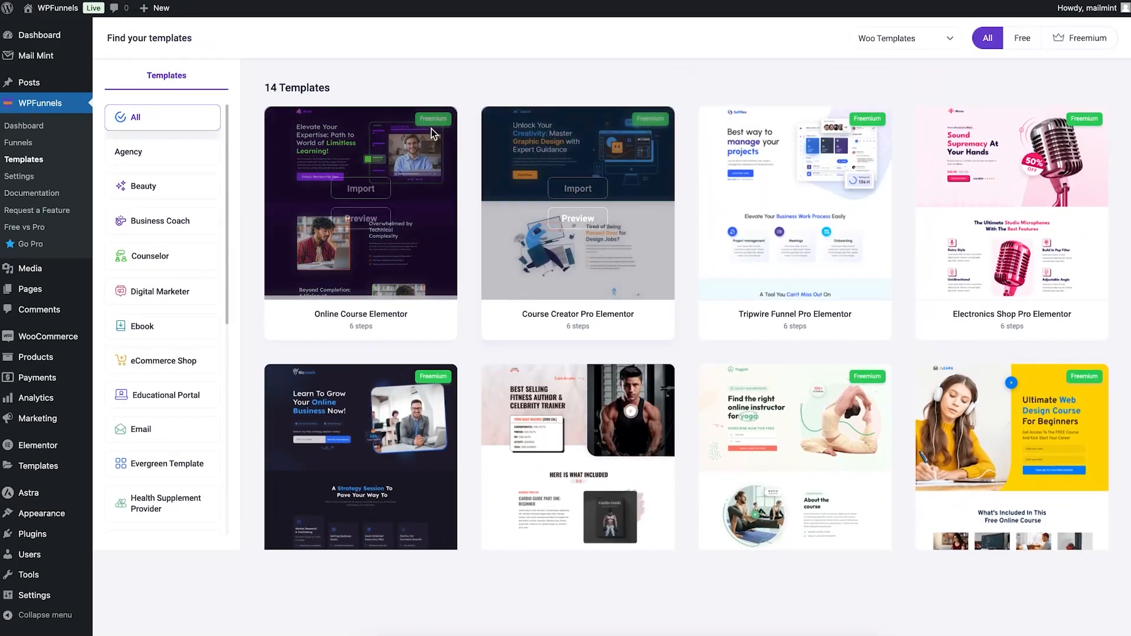